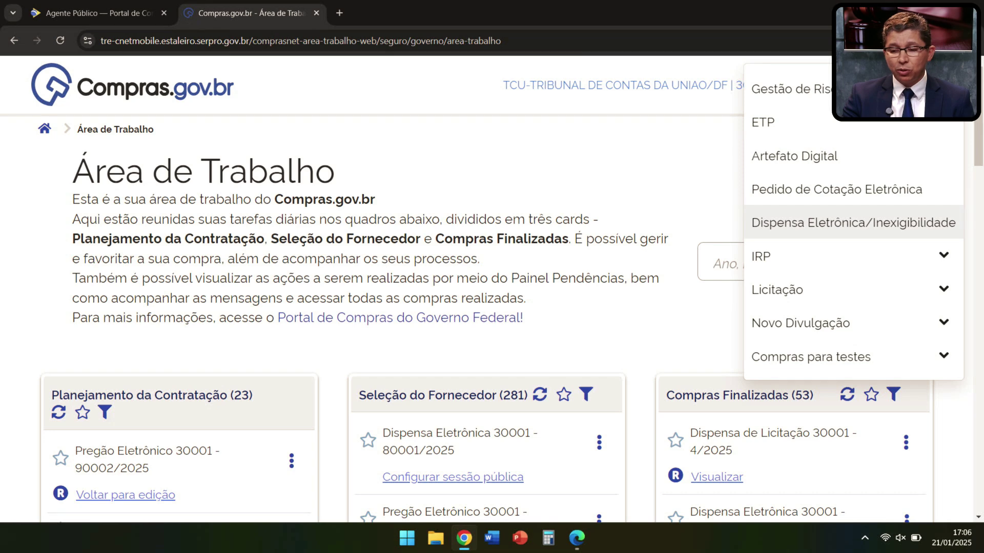
Step: Open Novo Divulgação from the Criar menu to list the PCA 2025 contratações
scroll(492, 287, "down", 1)
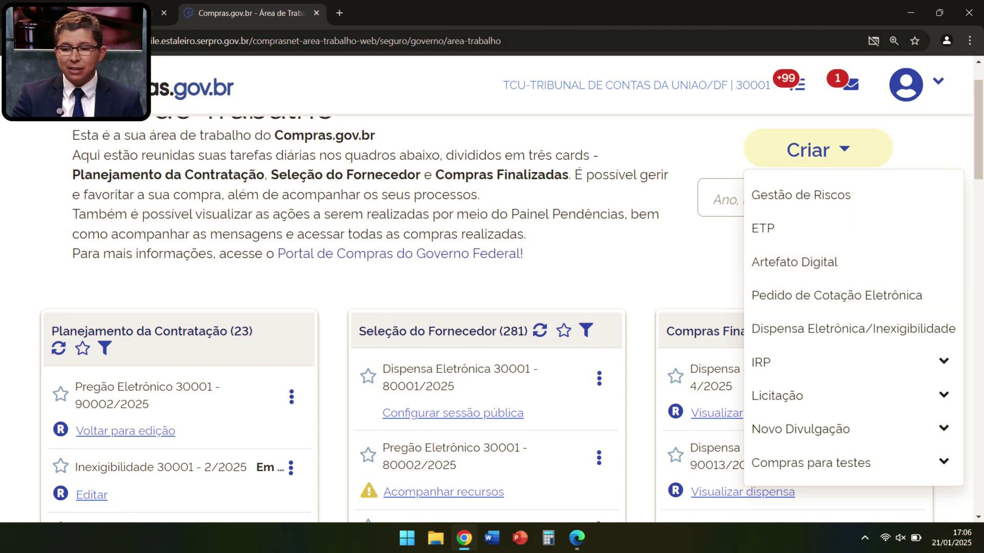
left_click(800, 429)
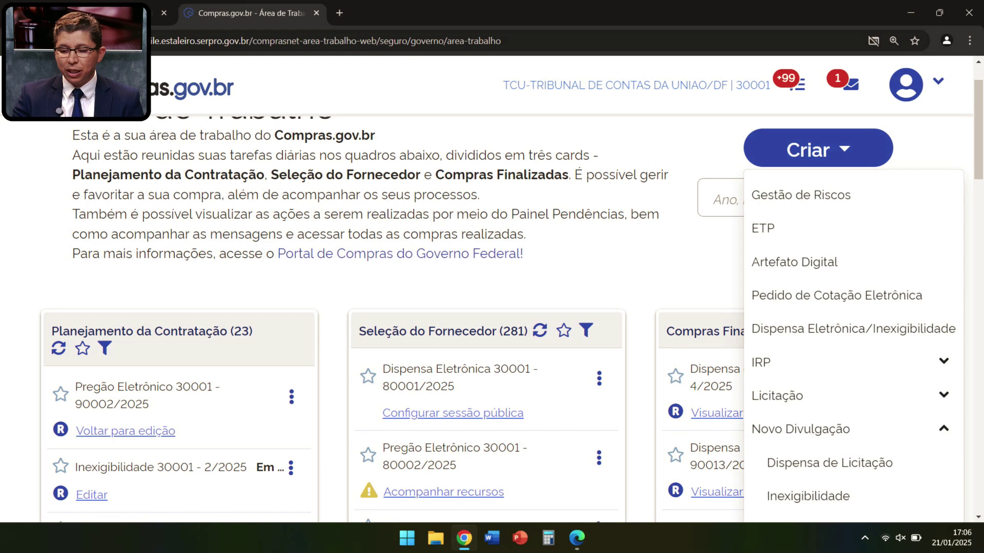
scroll(819, 432, "down", 1)
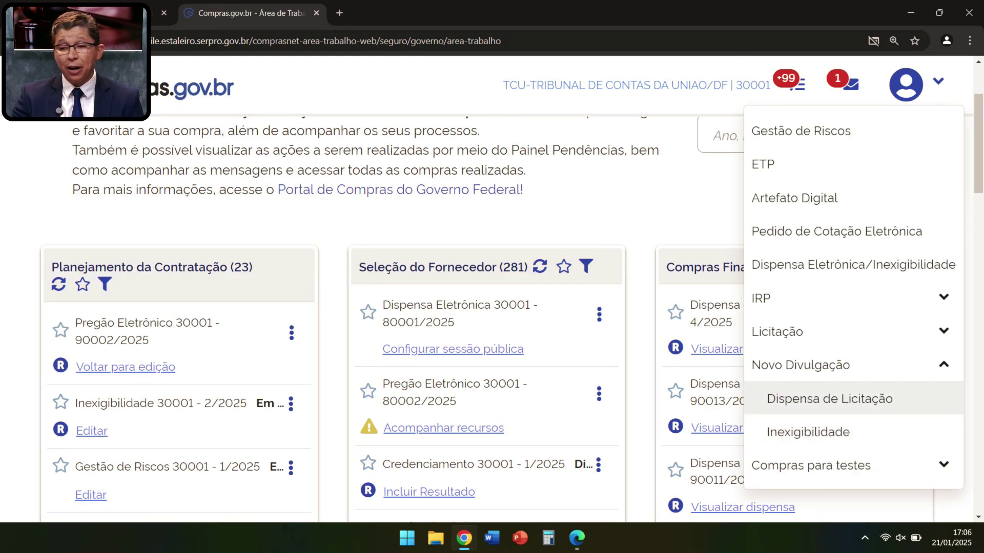
left_click(808, 432)
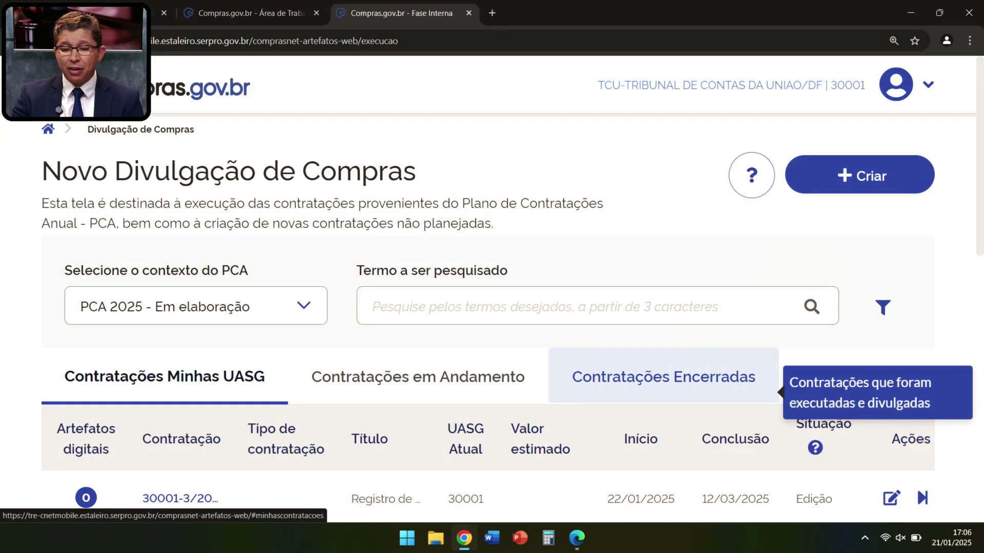
scroll(543, 318, "down", 1)
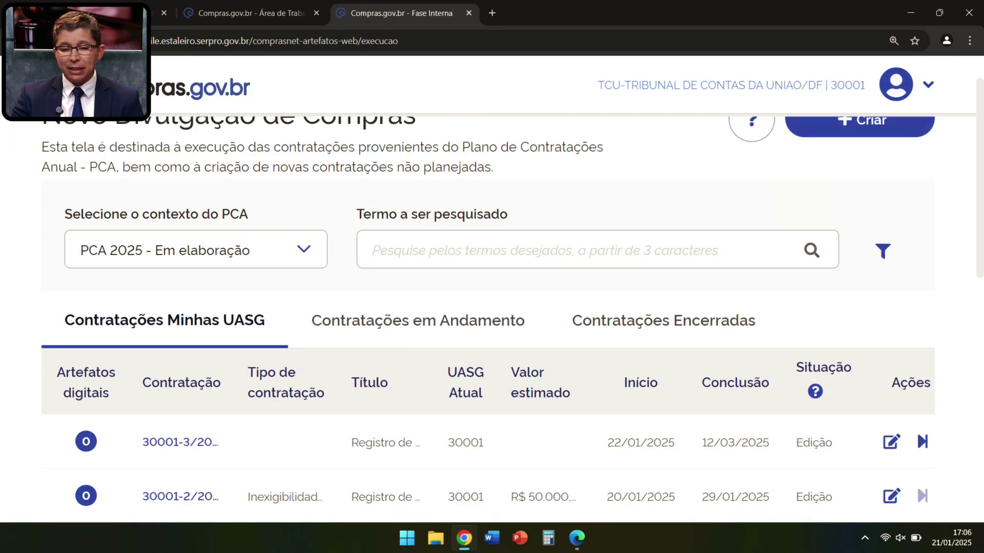
scroll(543, 318, "up", 1)
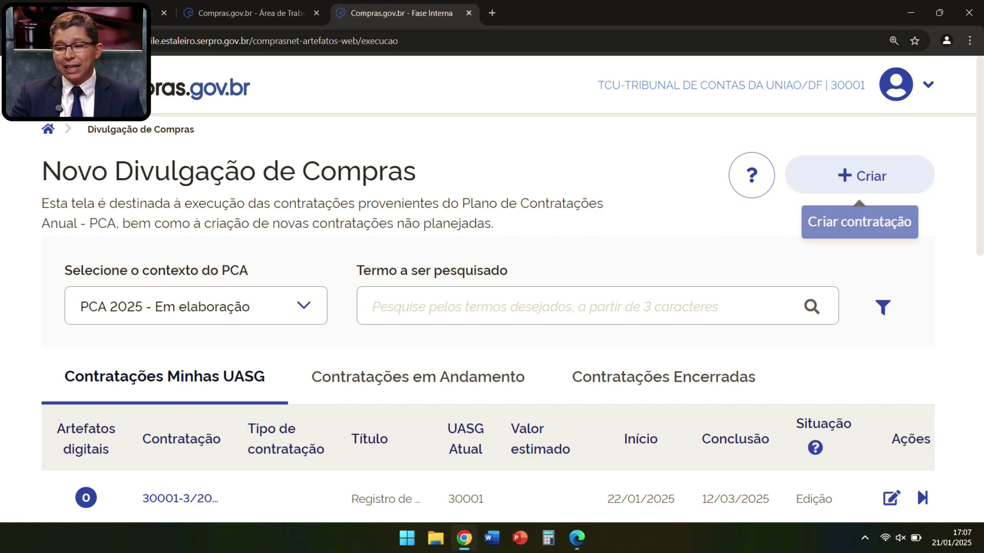
Step: Create a new contracting and enter the title 'Credenciamento de tradutores.'
left_click(860, 176)
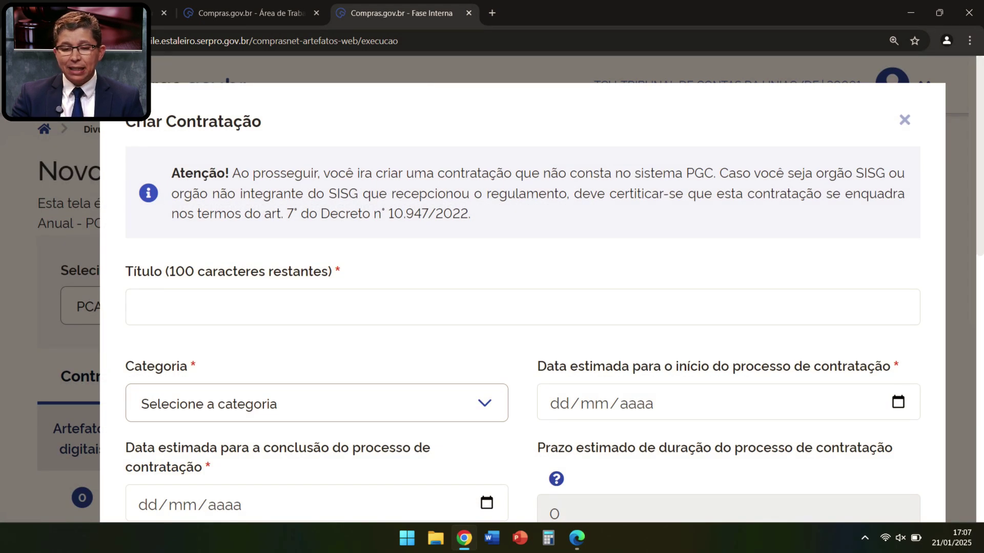
left_click(204, 307)
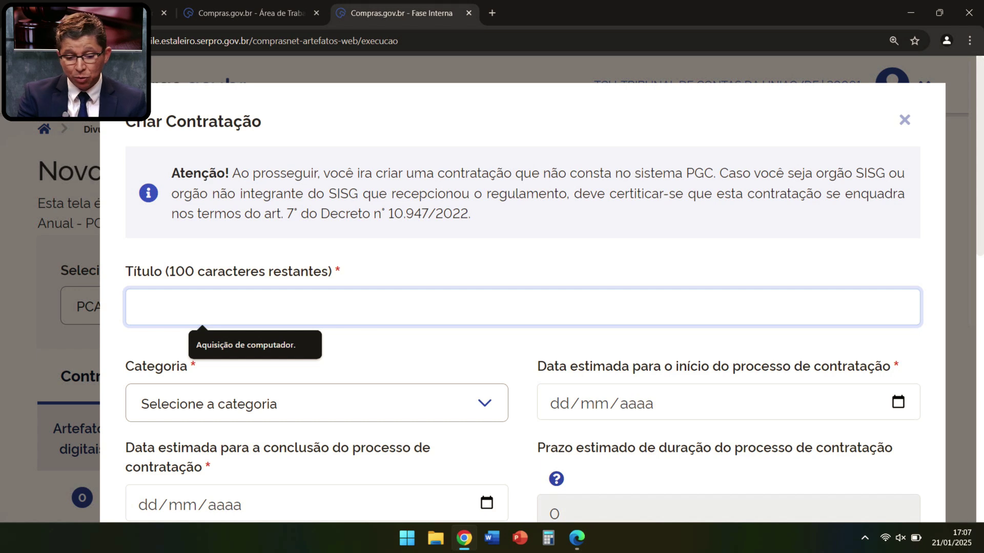
type("Cre")
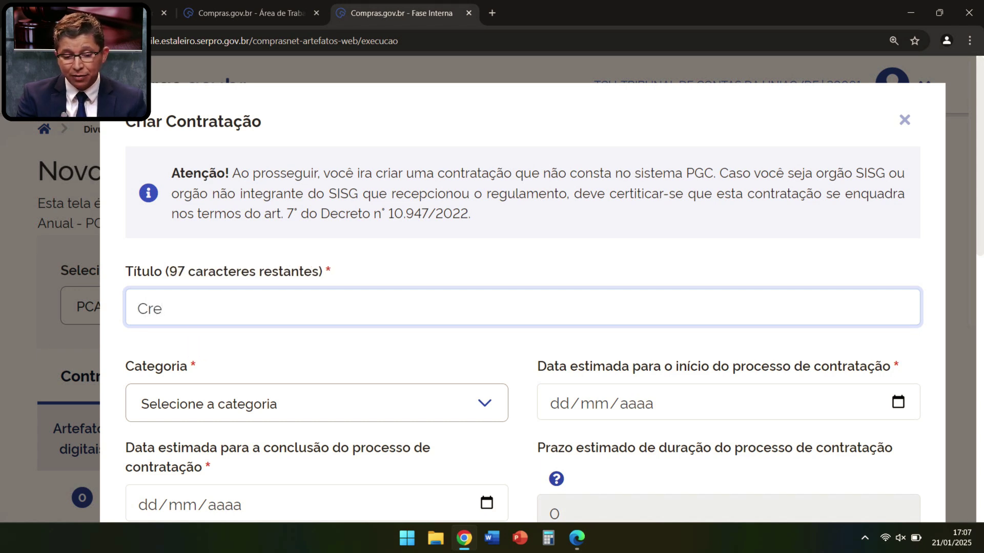
type("d")
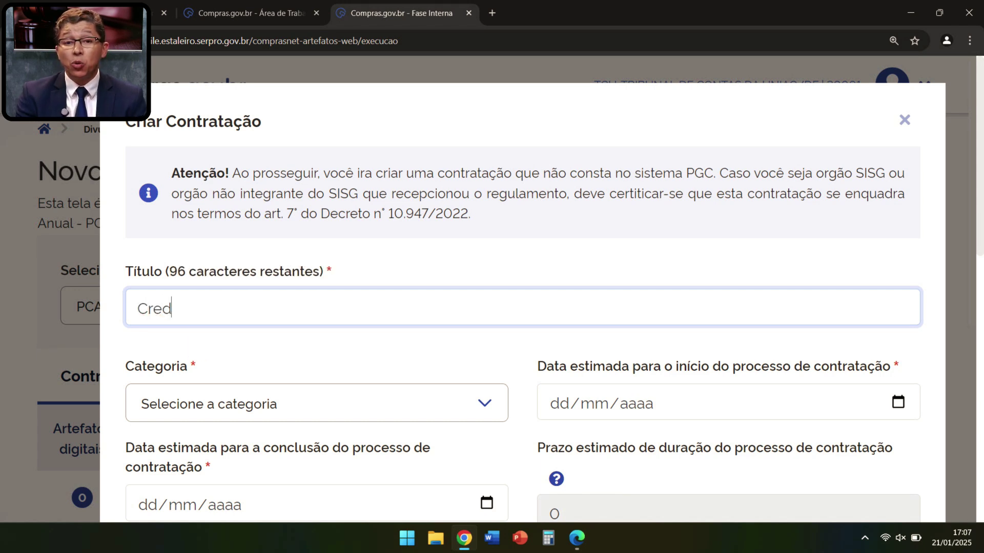
type("encime")
key("BackSpace")
key("BackSpace")
type("am")
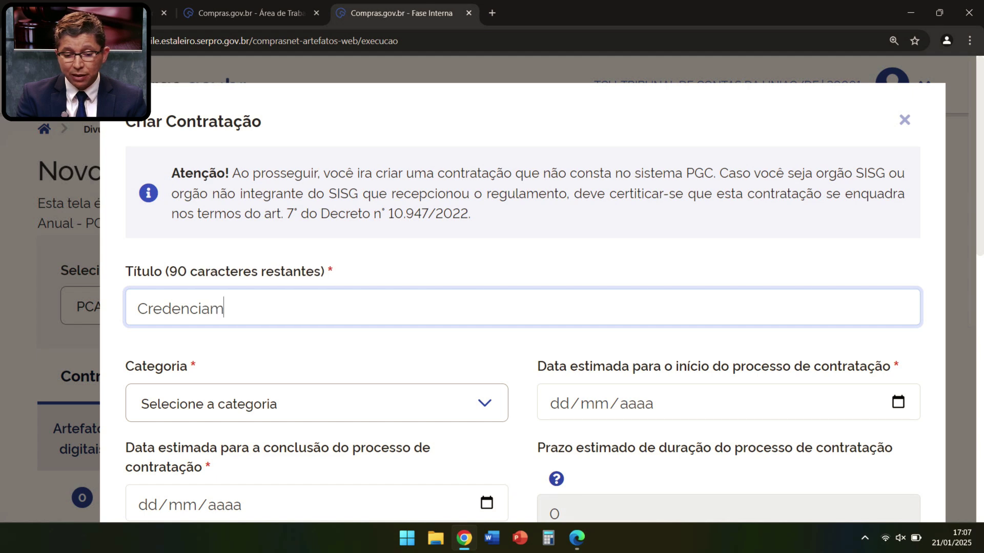
type("ento de l")
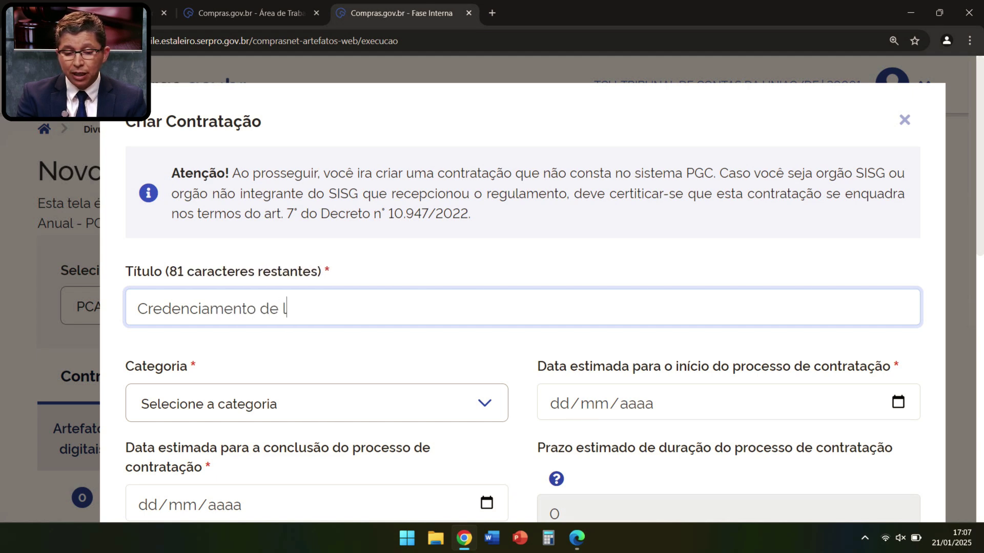
type("eiloei")
key("BackSpace")
key("BackSpace")
key("BackSpace")
key("BackSpace")
key("BackSpace")
key("BackSpace")
key("BackSpace")
type("tra")
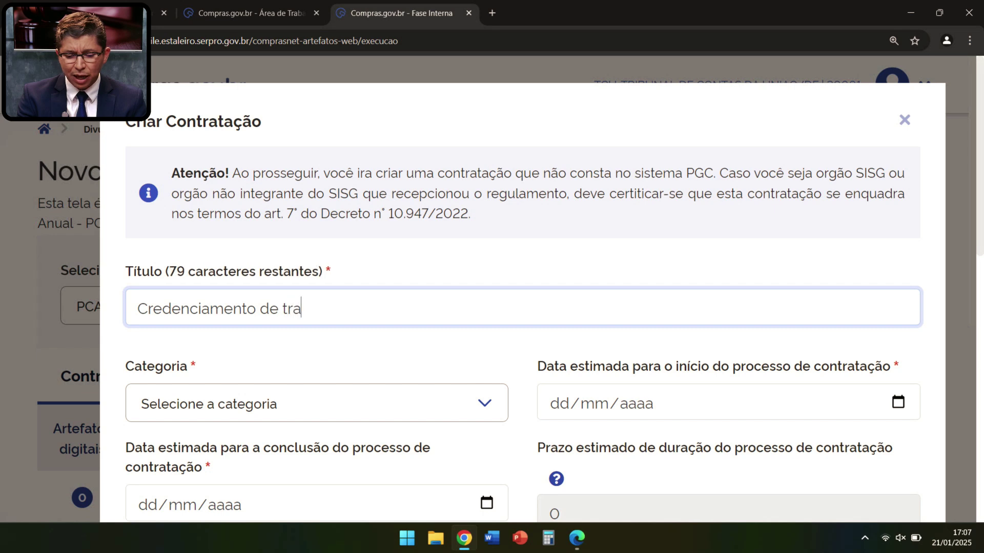
type("dur")
key("BackSpace")
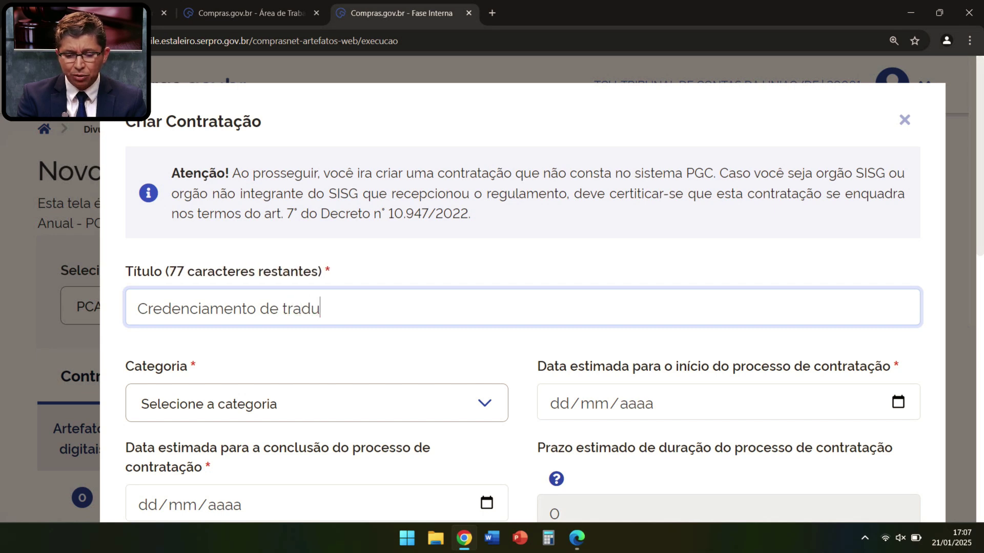
type("tores.")
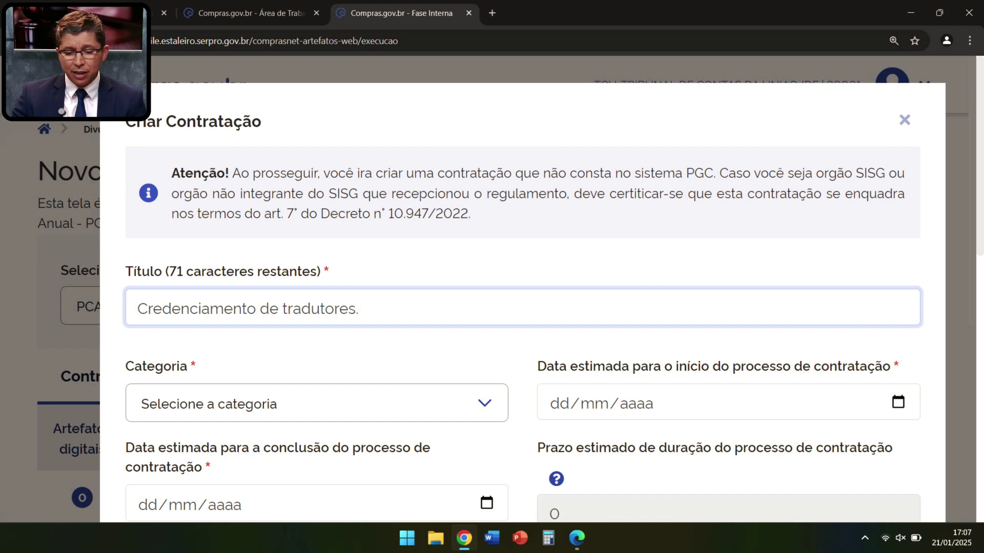
scroll(328, 338, "down", 1)
left_click(328, 339)
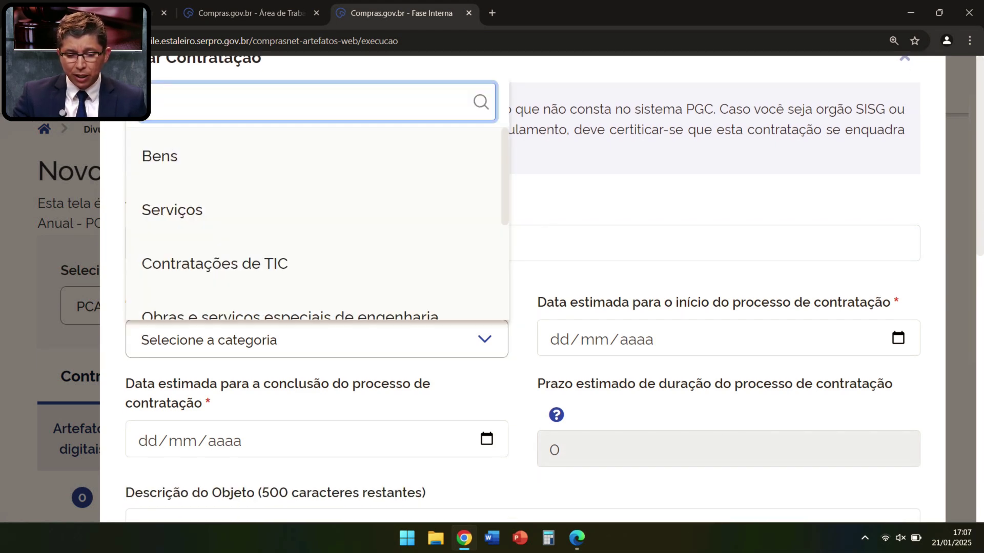
Step: Set category Serviços, start date 29/01/2025 and conclusion date 06/02/2025 for an 8-day prazo
left_click(205, 209)
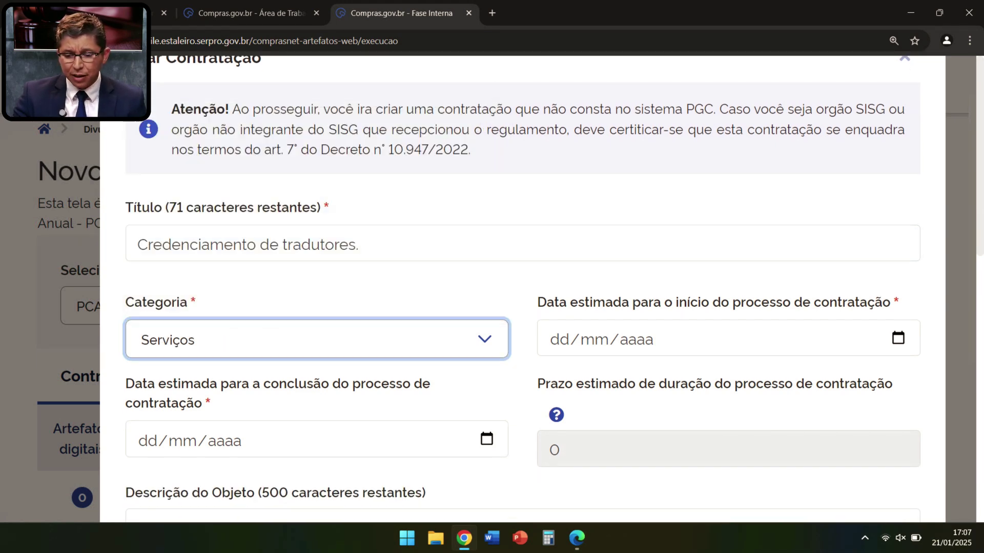
left_click(560, 340)
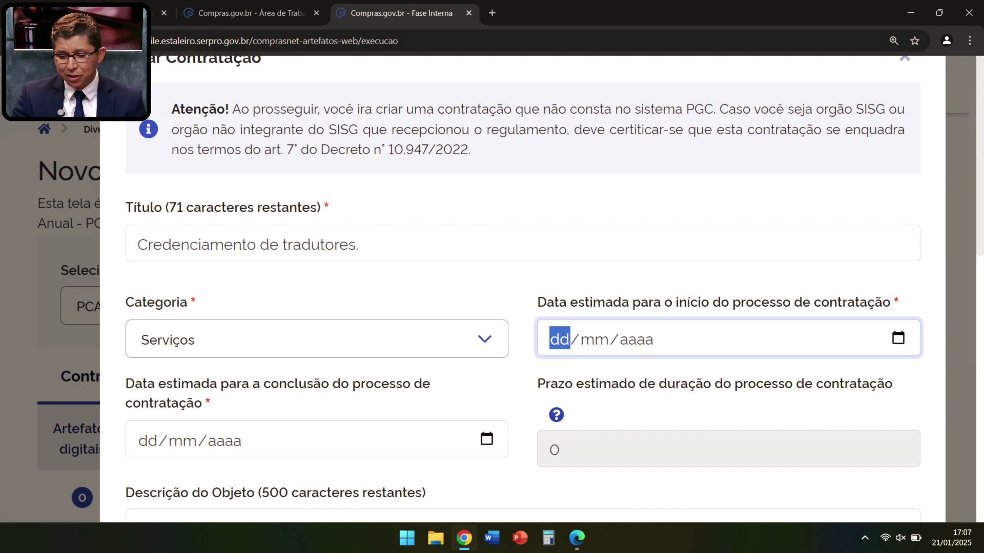
key("alt+Down")
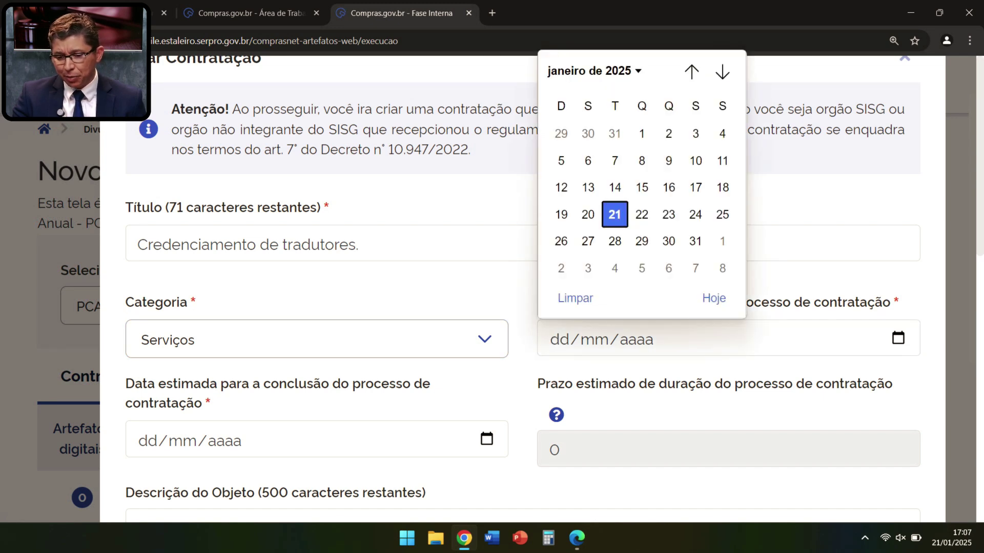
left_click(641, 241)
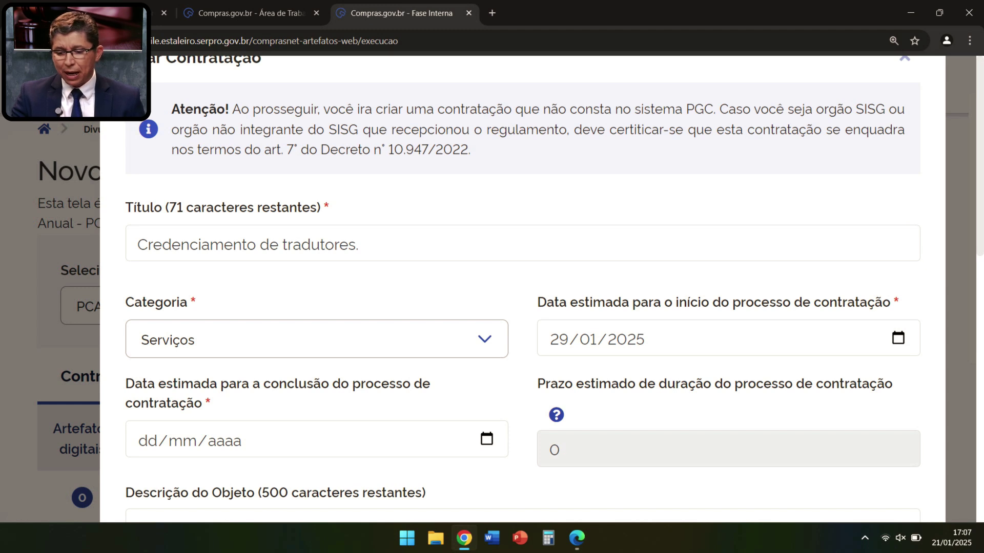
left_click(147, 441)
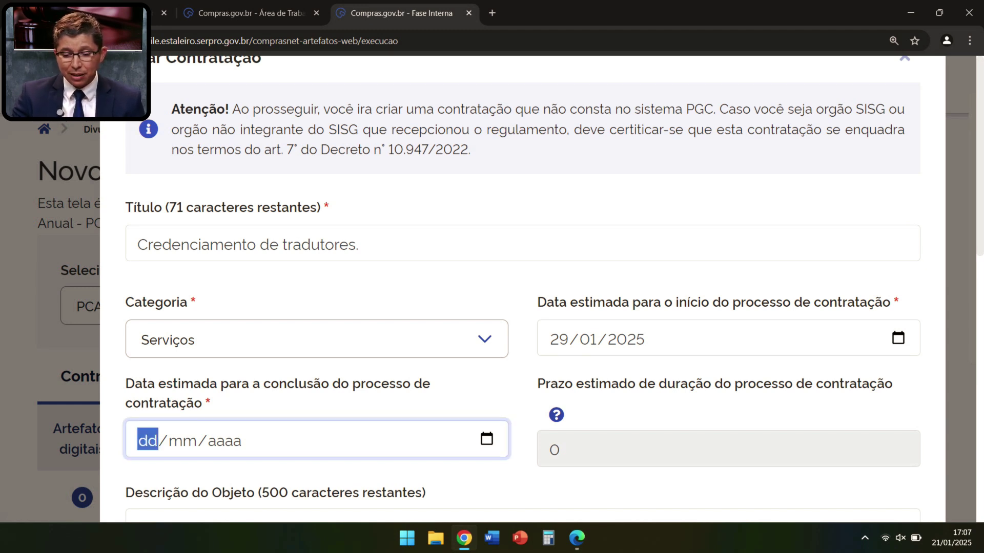
key("alt+Down")
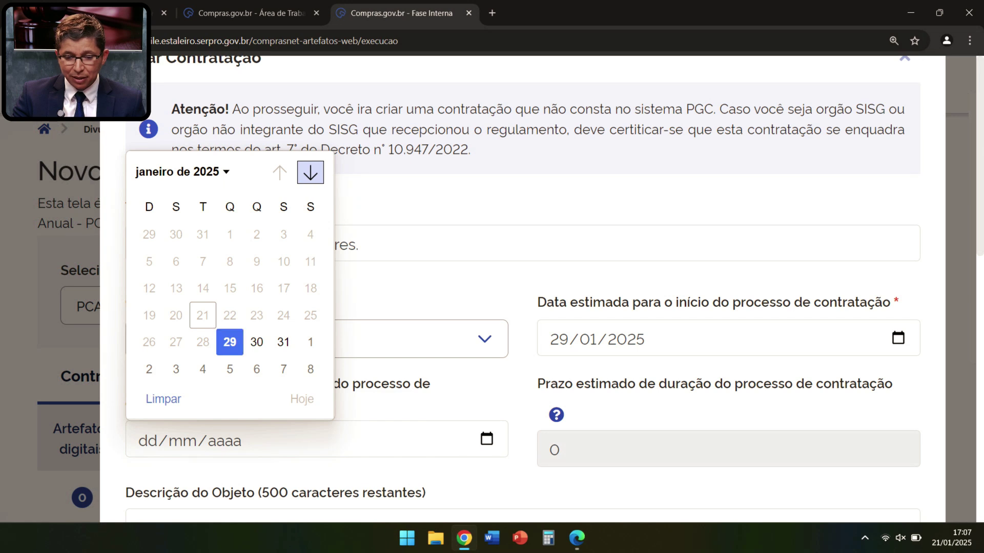
left_click(310, 173)
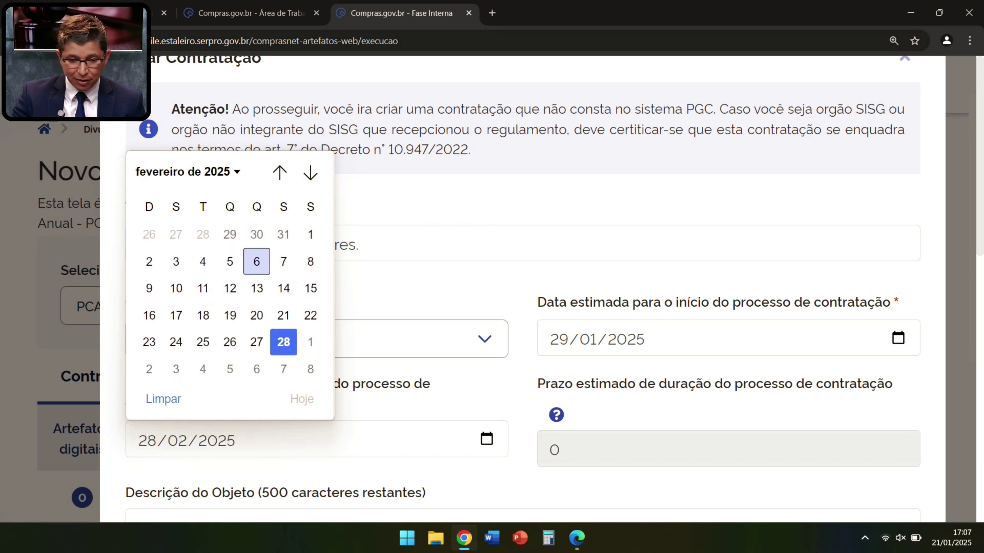
left_click(257, 261)
scroll(522, 287, "down", 2)
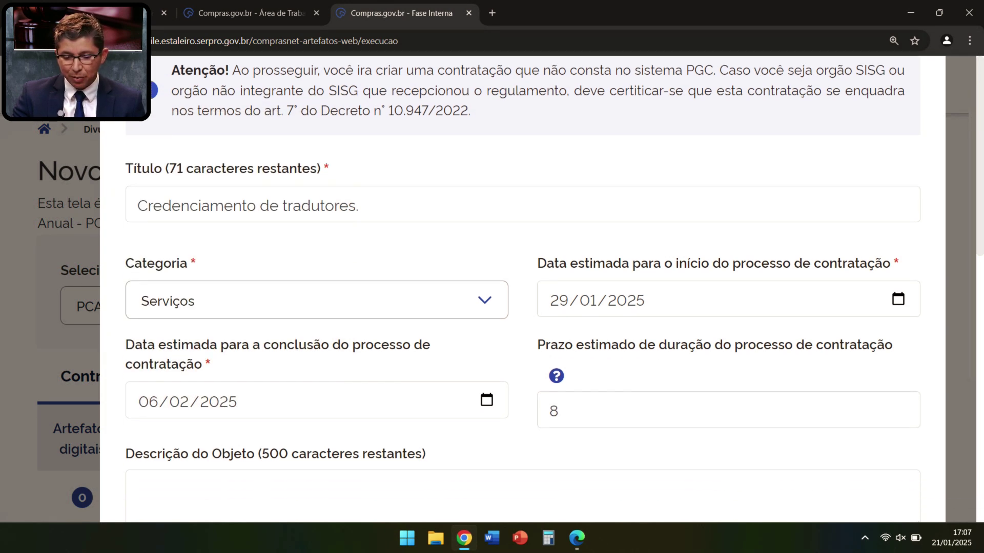
Step: Enter 'Credenciamento de tradutores.' as the Descrição do Objeto and conclude the creation
left_click(138, 399)
type("k")
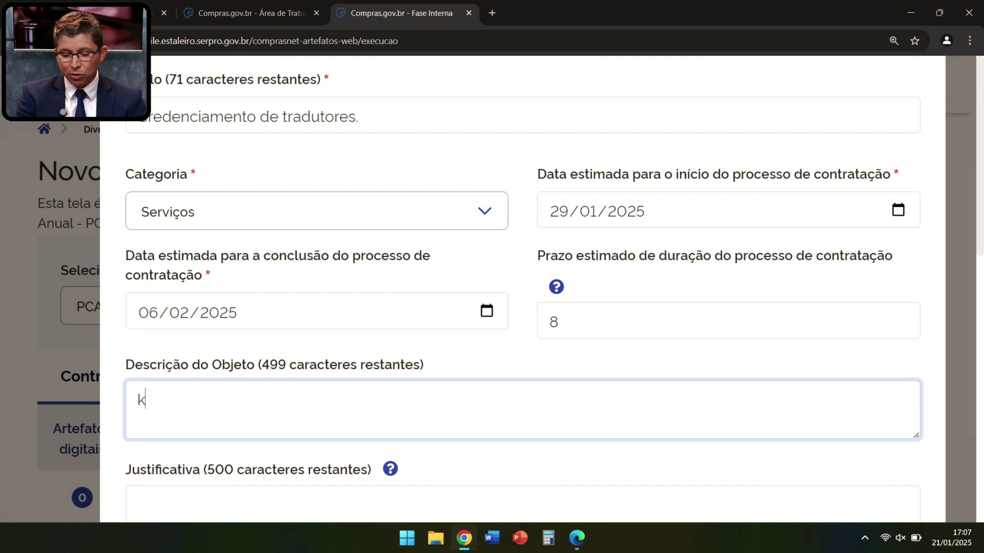
key("BackSpace")
type("Credenci")
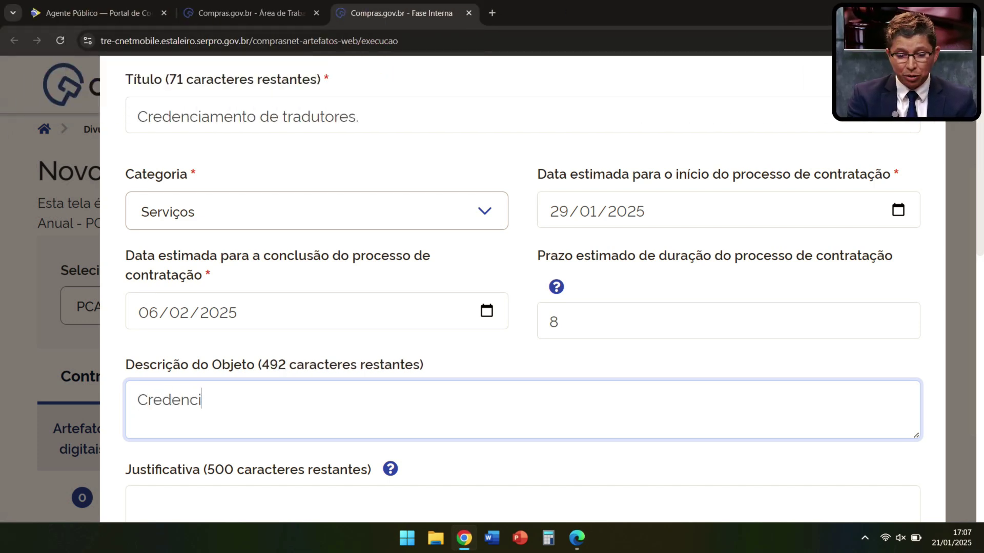
type("a")
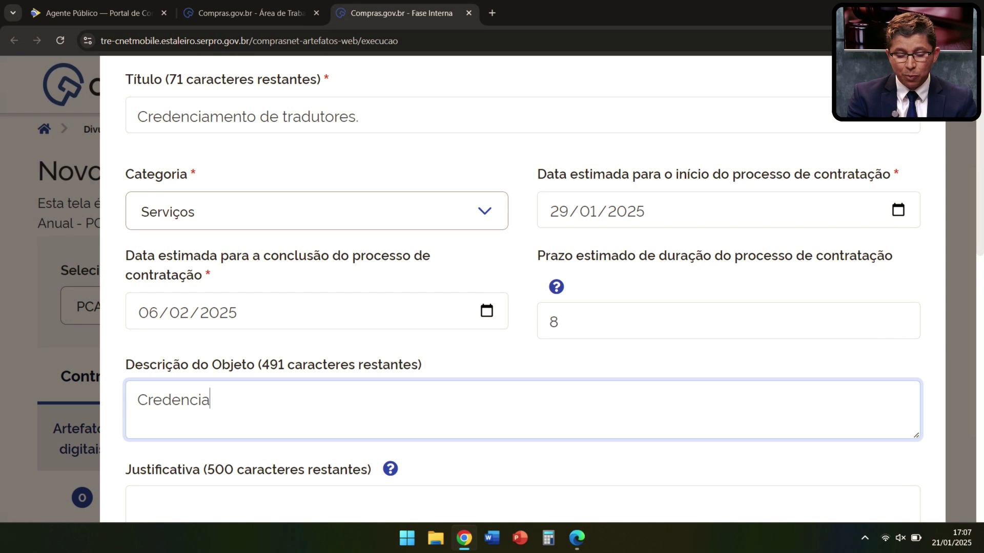
type("mento de ")
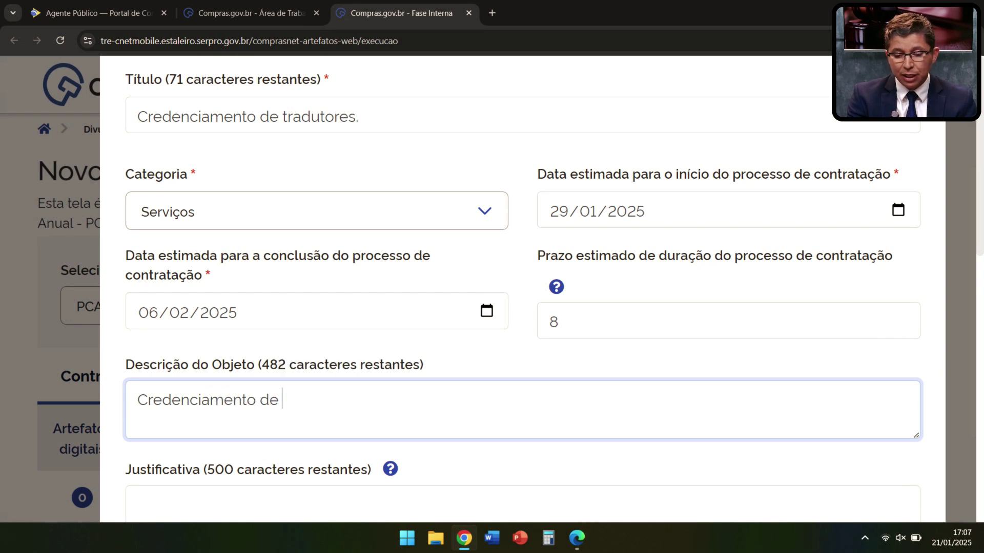
type("tradutr")
key("BackSpace")
key("BackSpace")
key("BackSpace")
type("ou")
key("BackSpace")
key("BackSpace")
type("utores.")
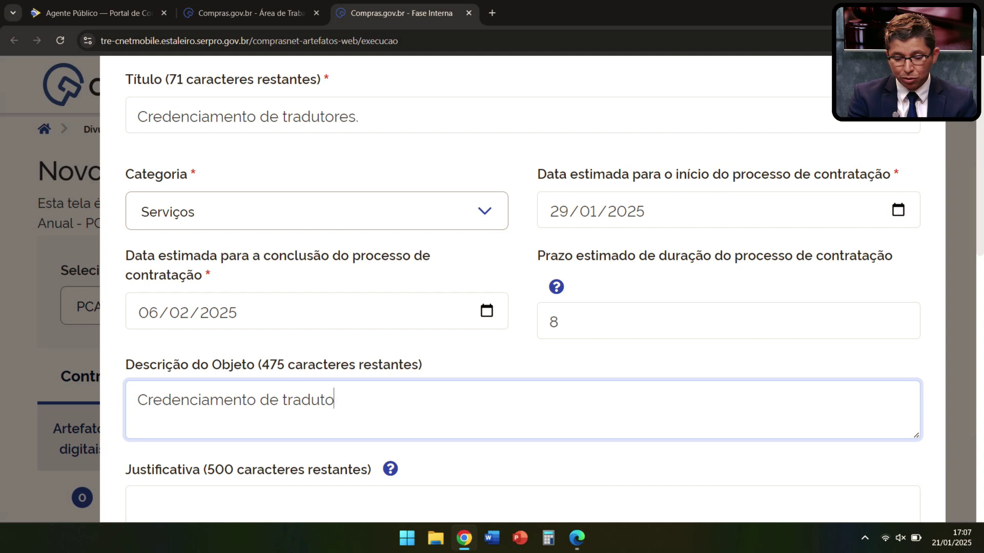
scroll(523, 290, "down", 3)
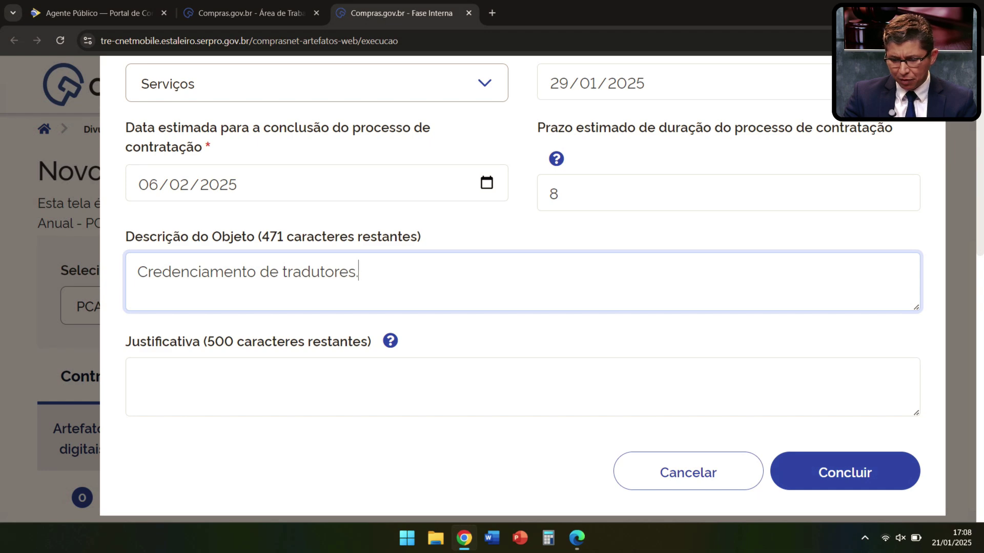
left_click(845, 472)
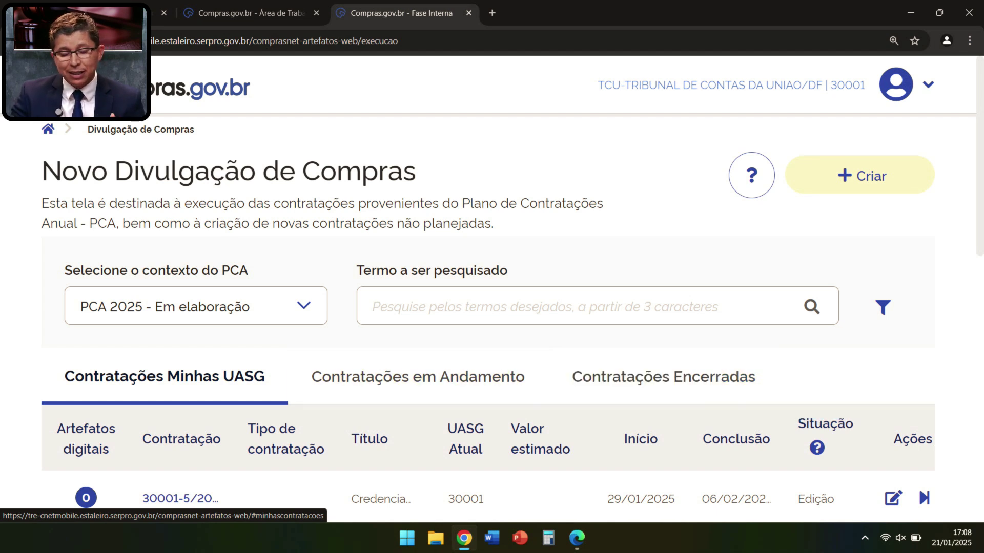
scroll(418, 314, "down", 1)
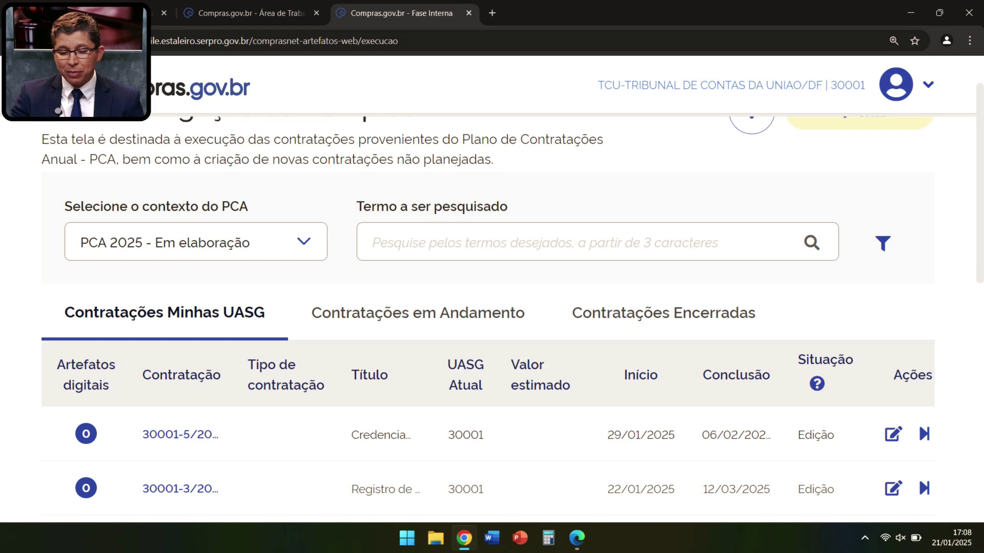
left_click(893, 434)
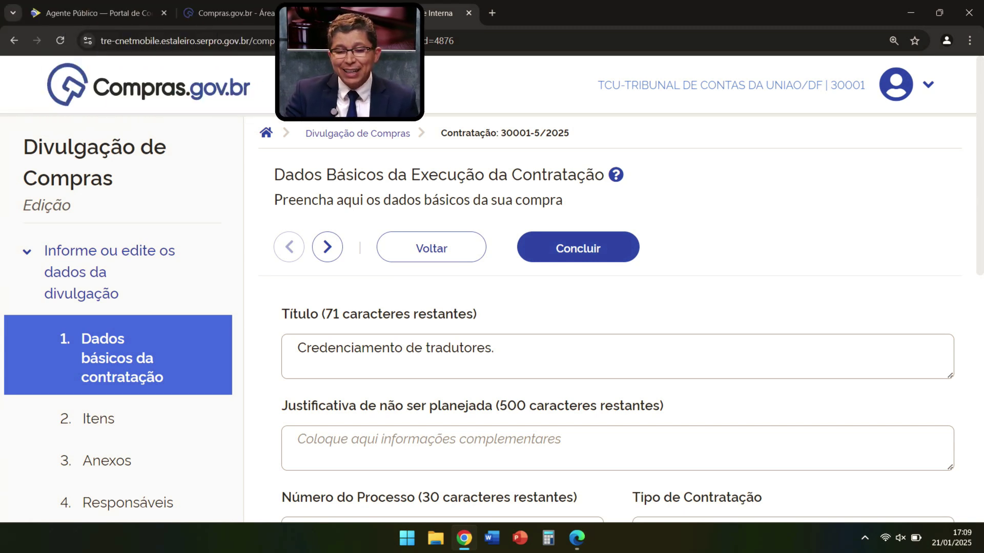
scroll(615, 308, "down", 3)
scroll(615, 307, "up", 1)
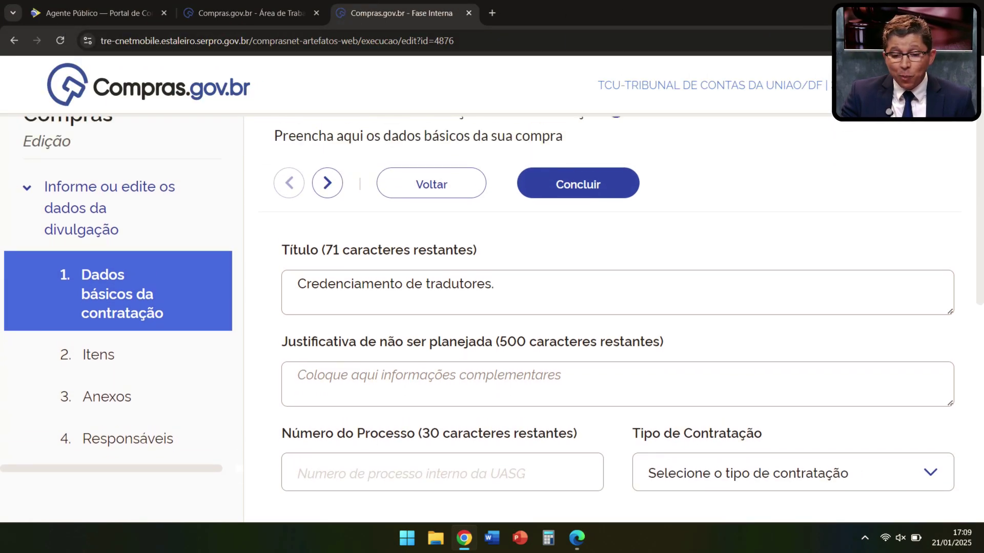
scroll(615, 307, "down", 1)
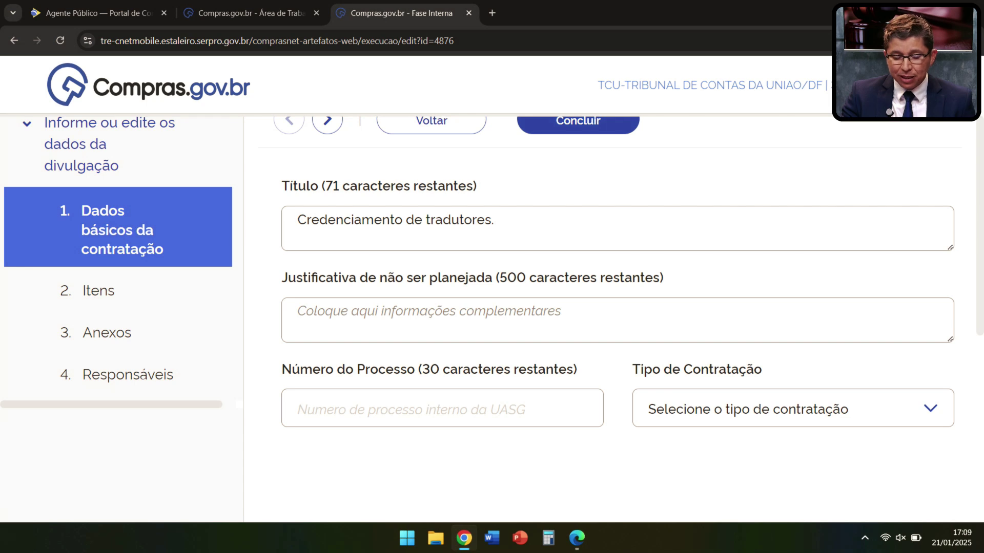
left_click(440, 408)
left_click(395, 445)
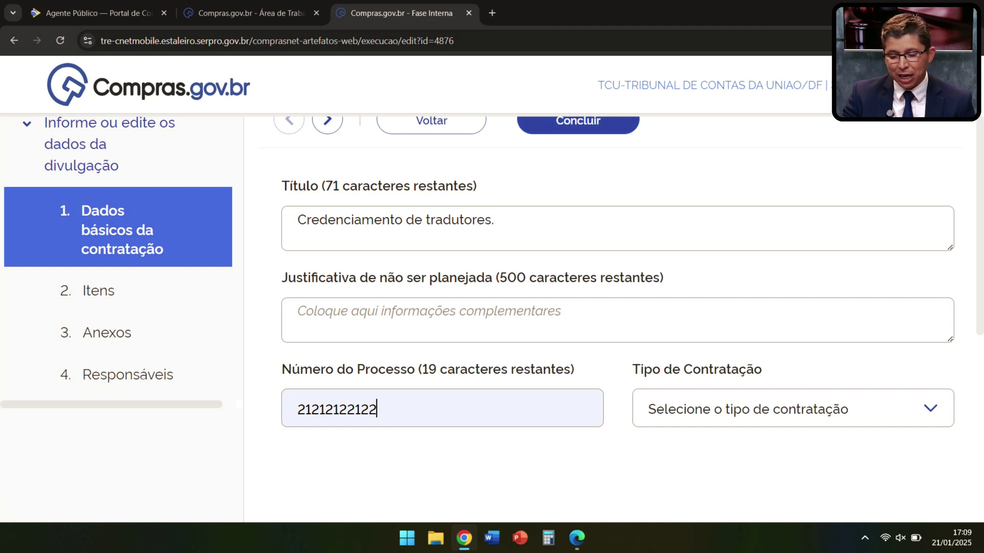
left_click(793, 408)
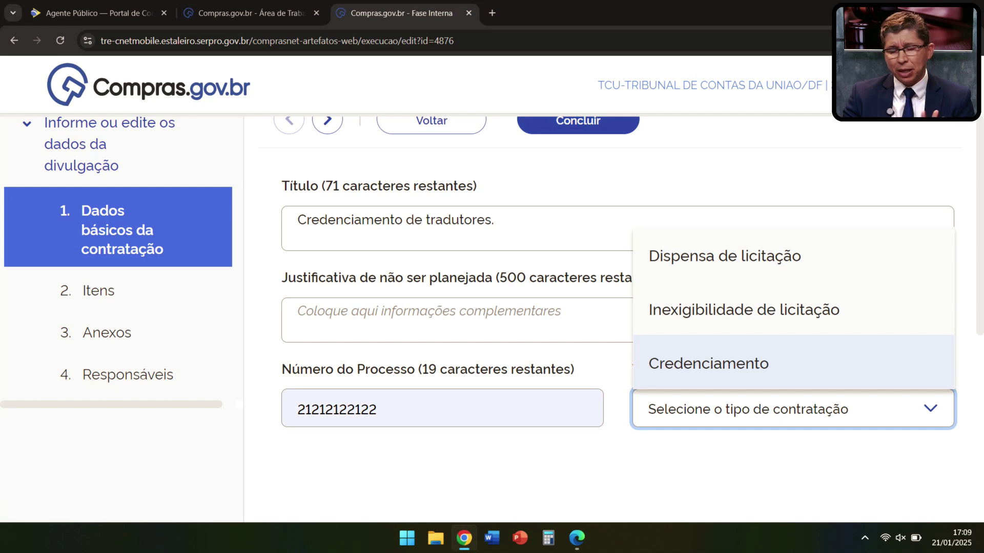
Step: Choose Credenciamento as Tipo de Contratação and Lei 14.133/2021, Art. 79, I as Fundamento Legal
key("Return")
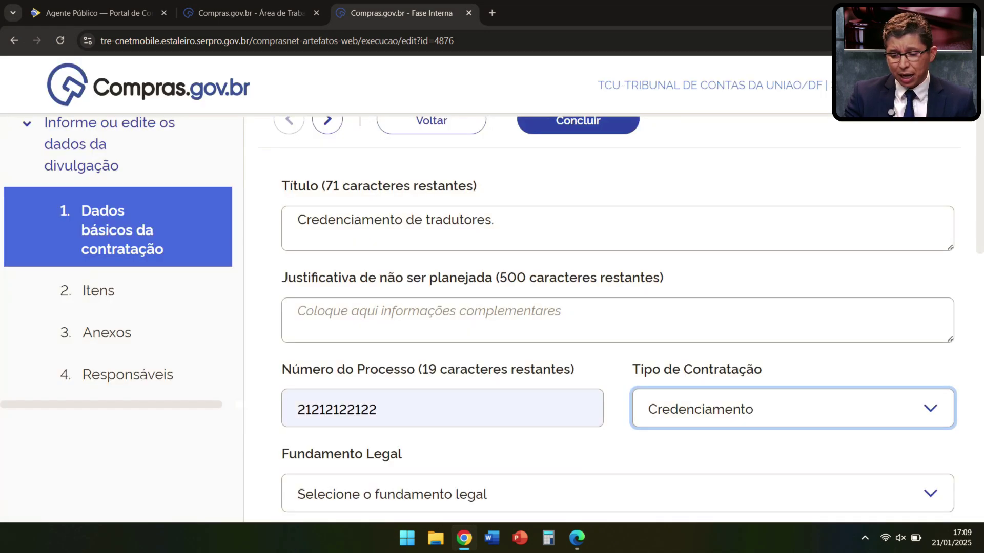
scroll(609, 317, "down", 1)
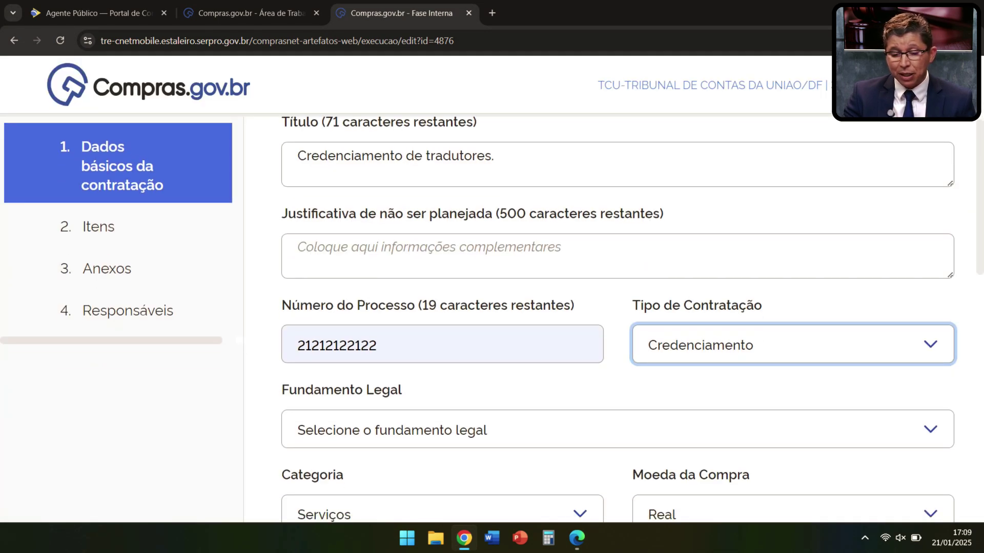
left_click(617, 430)
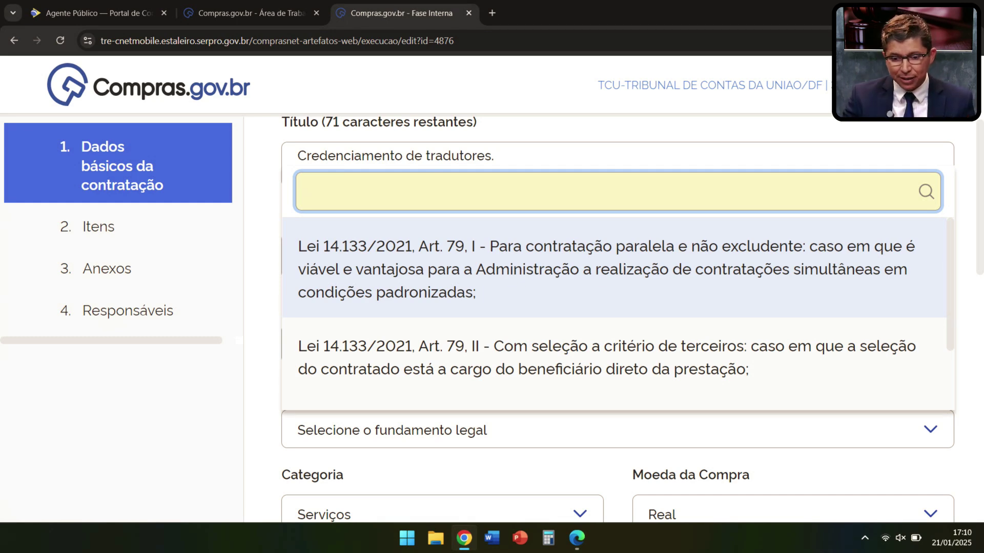
key("Return")
scroll(615, 308, "down", 1)
scroll(615, 307, "down", 2)
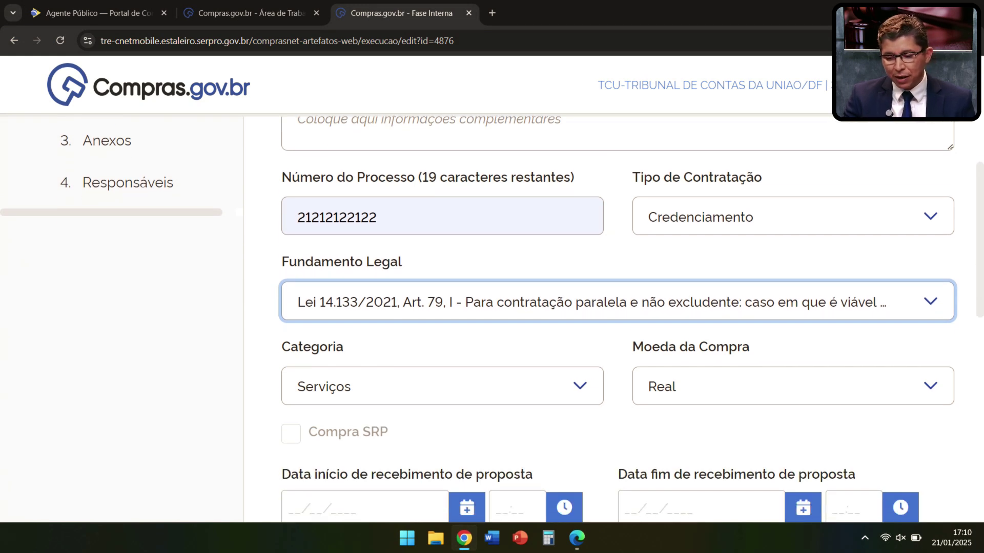
scroll(615, 307, "down", 2)
scroll(441, 379, "down", 1)
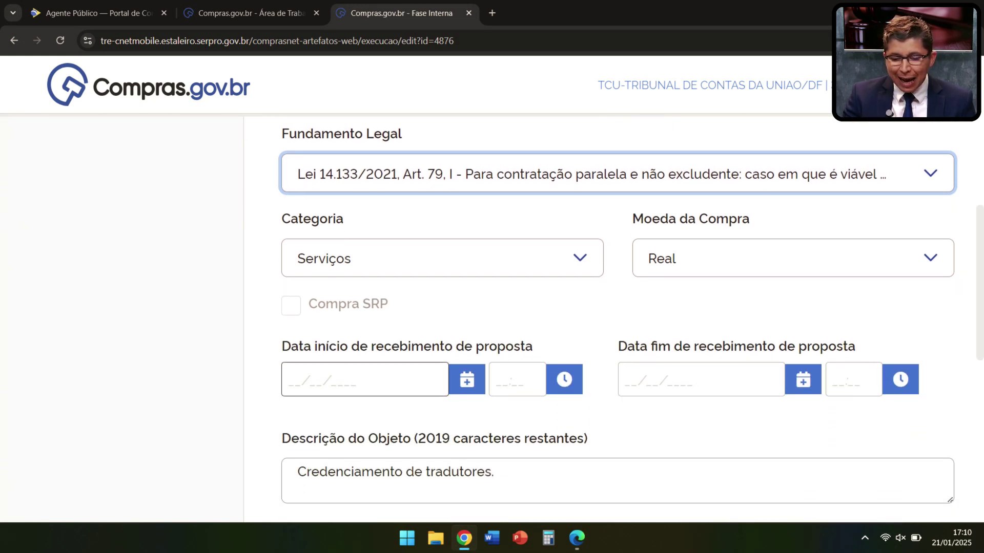
Step: Pick 21/01/2025 and 17:10 as the proposal reception start date and time
left_click(466, 379)
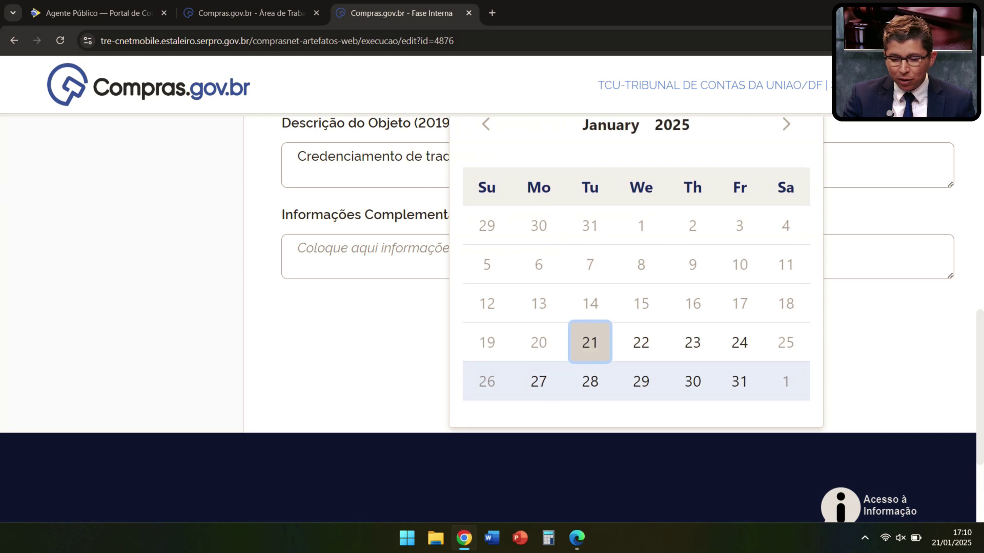
left_click(590, 336)
scroll(615, 307, "up", 6)
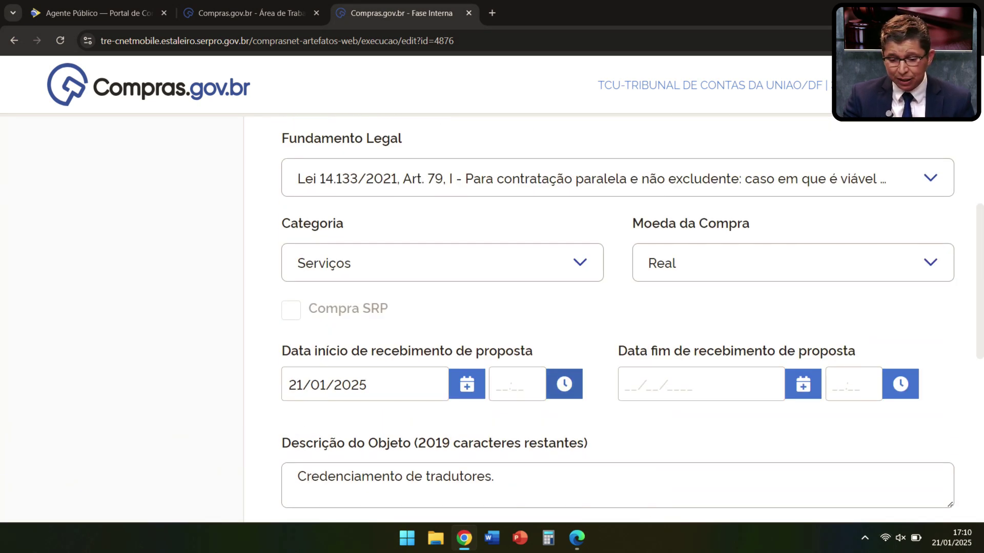
left_click(564, 384)
left_click(701, 384)
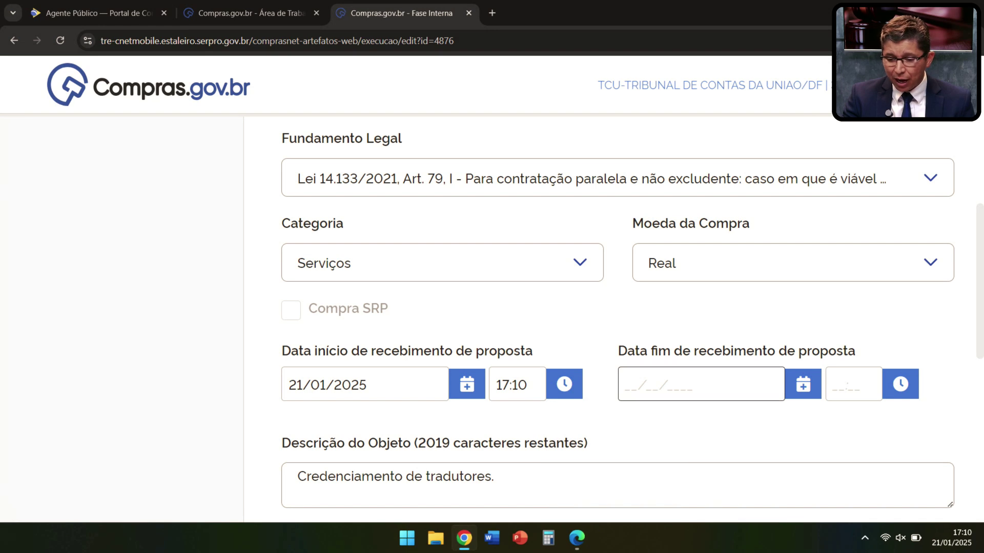
Step: Give the proposal reception end the date 21/01/2025 and time 17:12
left_click(803, 384)
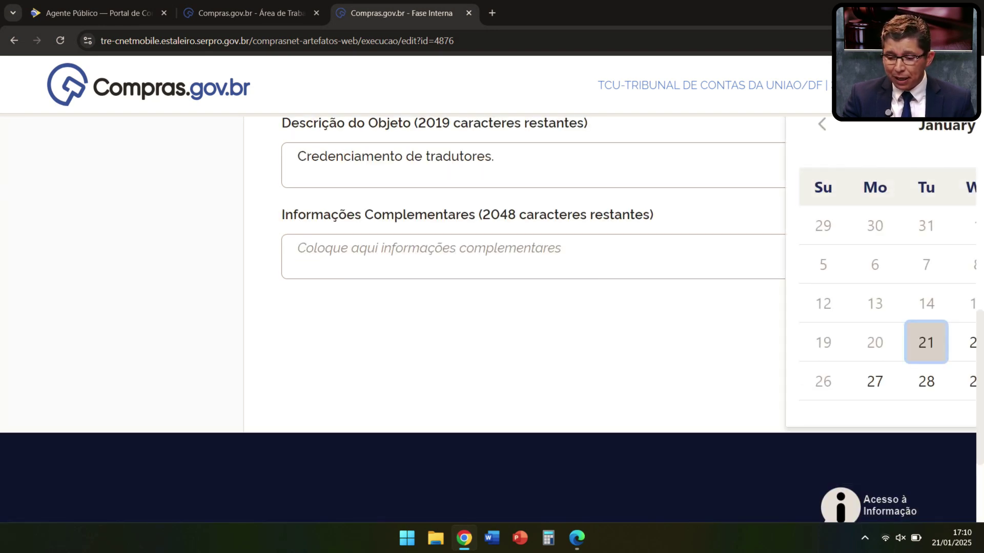
key("ctrl+minus")
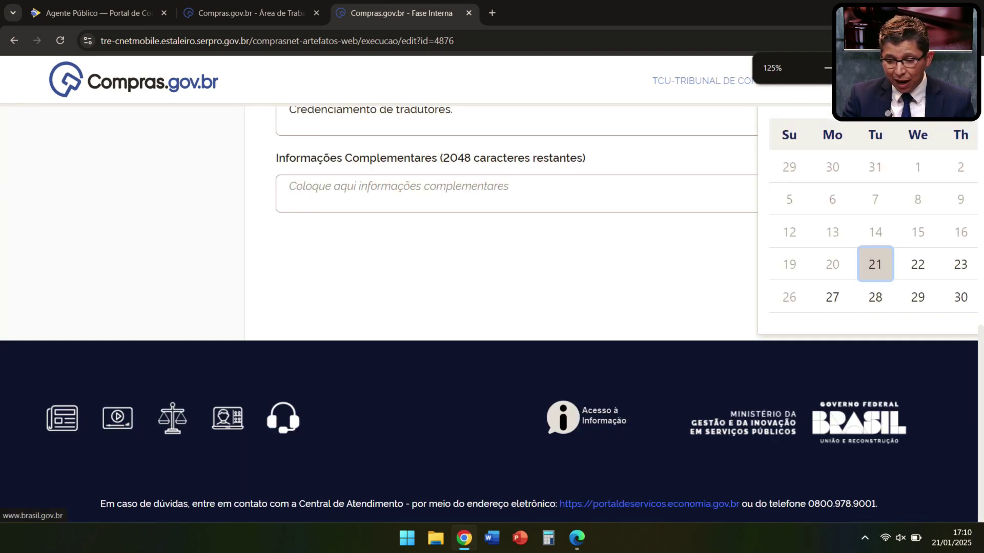
key("Return")
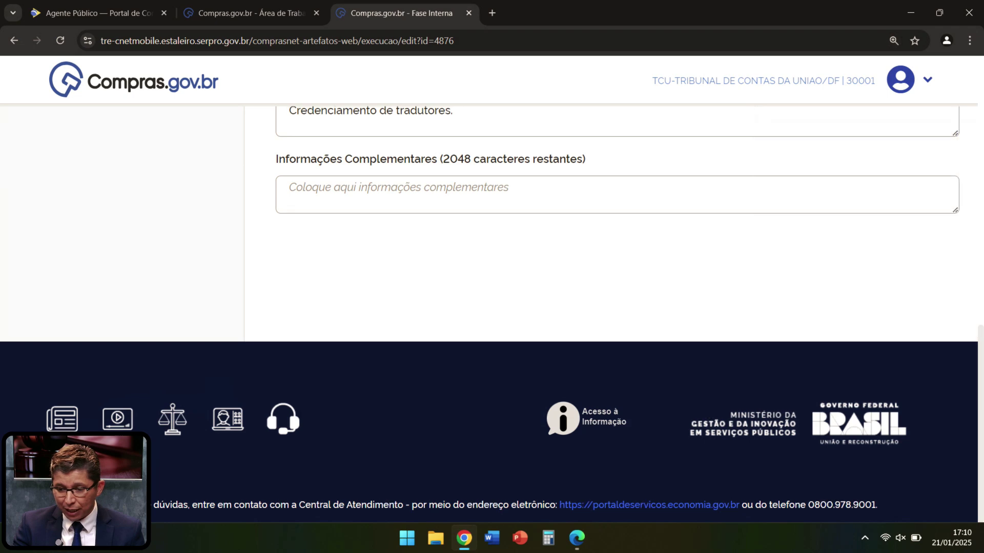
scroll(630, 274, "up", 5)
scroll(617, 308, "up", 3)
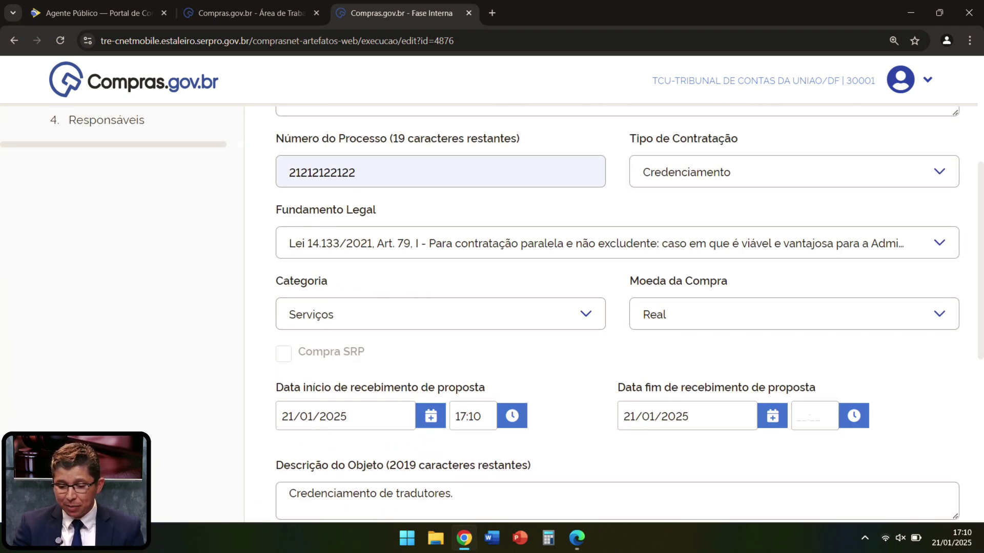
left_click(854, 415)
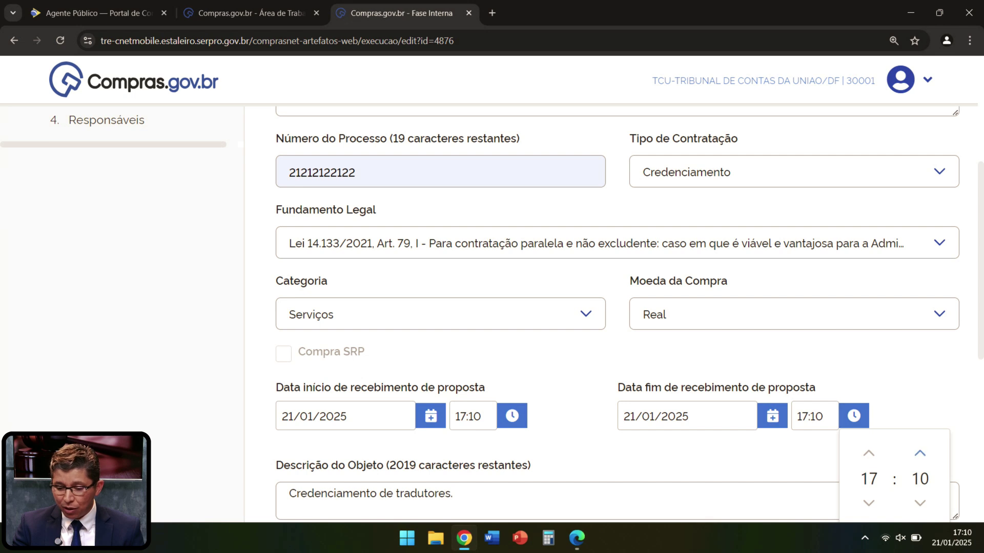
left_click(920, 453)
left_click(920, 452)
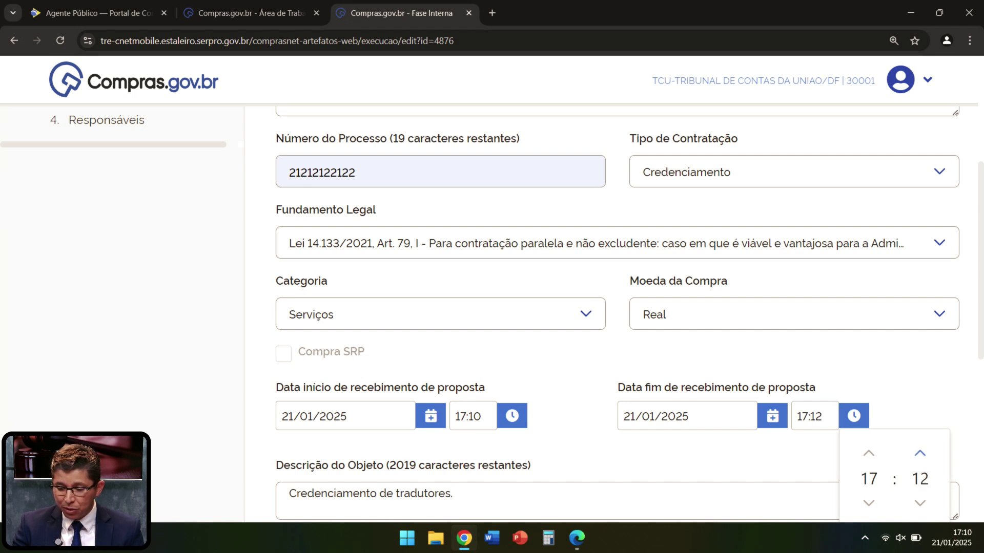
left_click(743, 452)
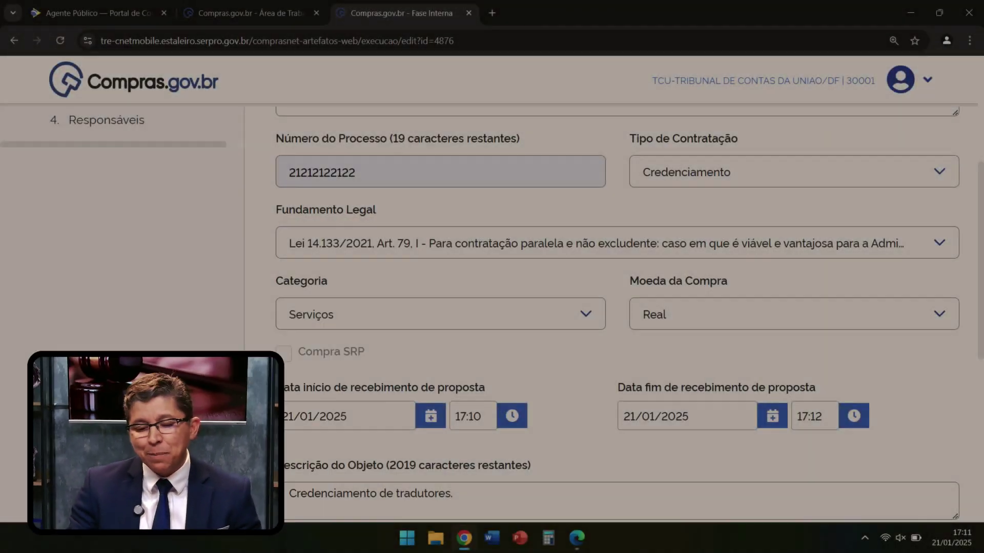
Step: Attempt to advance to the Itens step and dismiss the mandatory-justification error
scroll(614, 307, "down", 3)
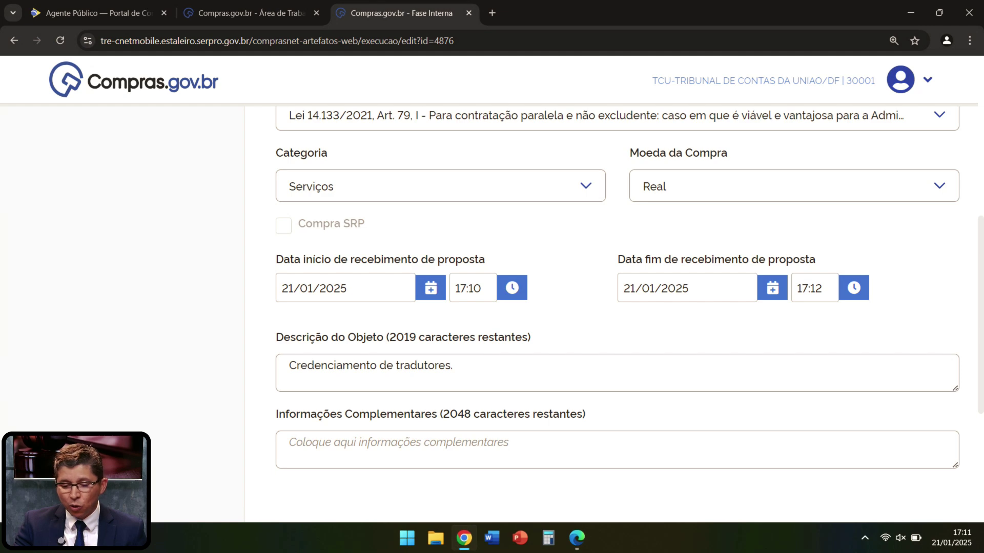
scroll(614, 287, "down", 3)
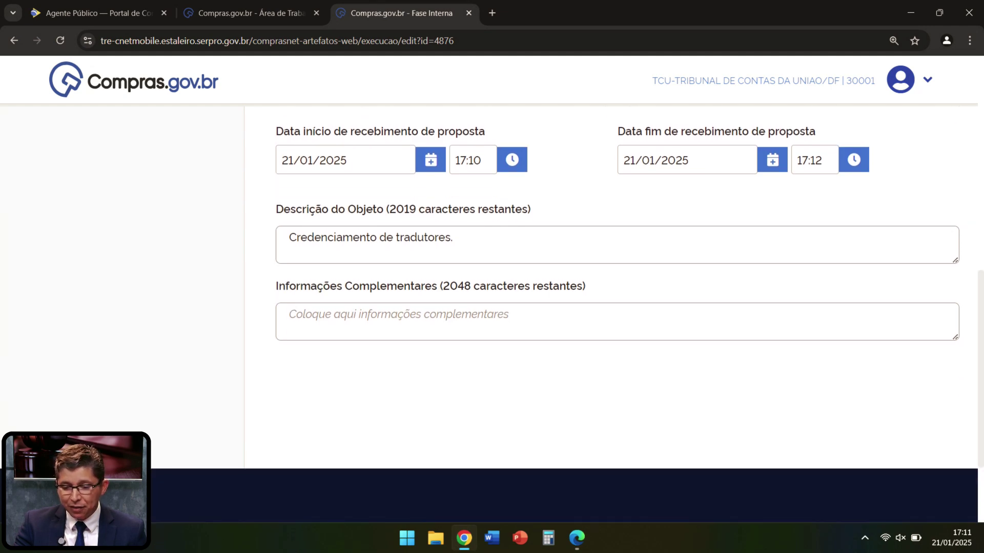
scroll(615, 307, "up", 10)
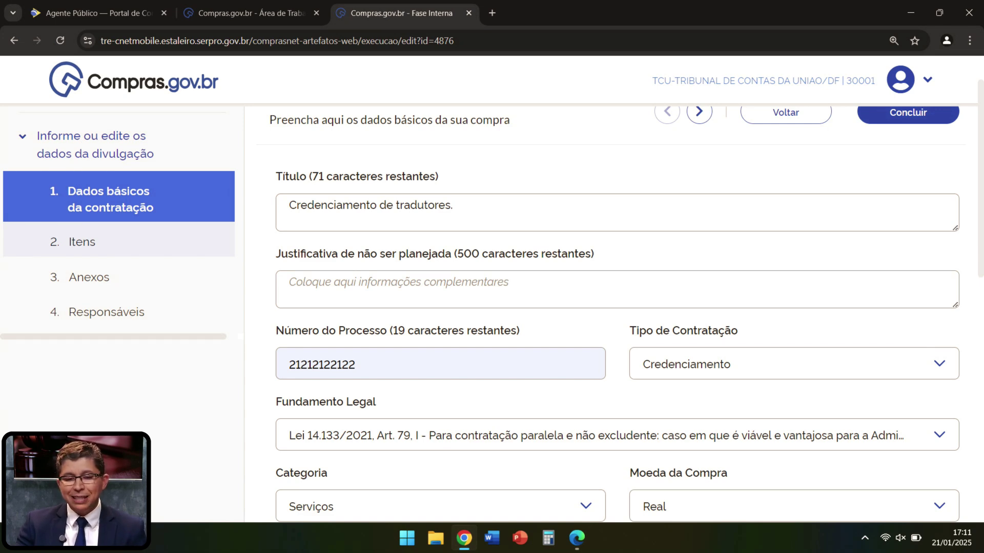
left_click(82, 242)
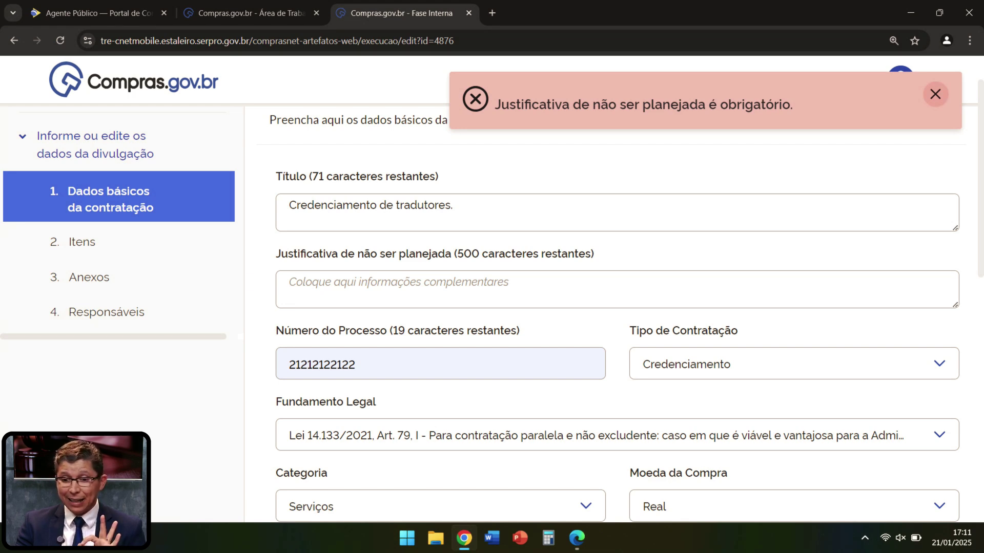
left_click(935, 94)
Step: Type 'Trata-se de órgão não-sisg.' as the justification for not being planned
scroll(615, 307, "down", 6)
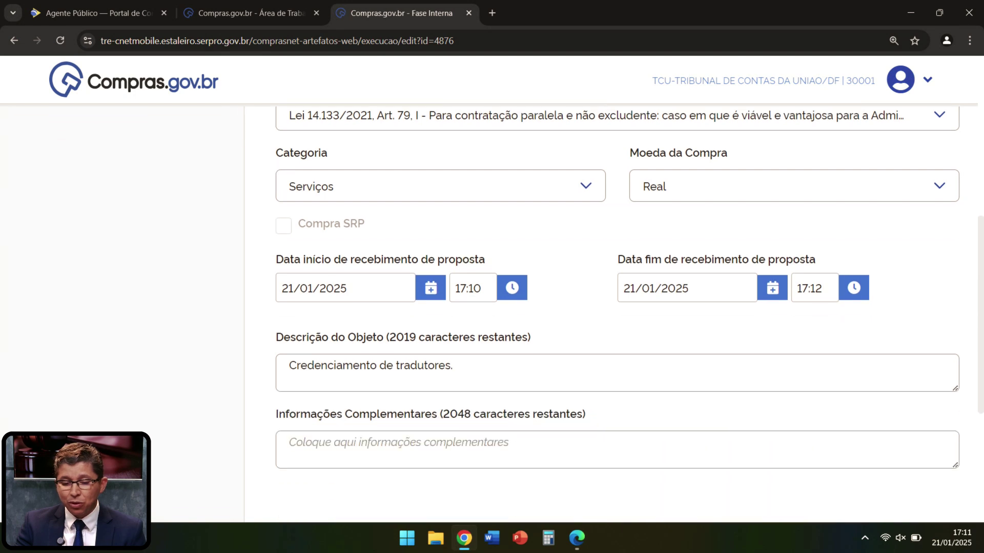
scroll(614, 308, "down", 1)
scroll(615, 307, "up", 1)
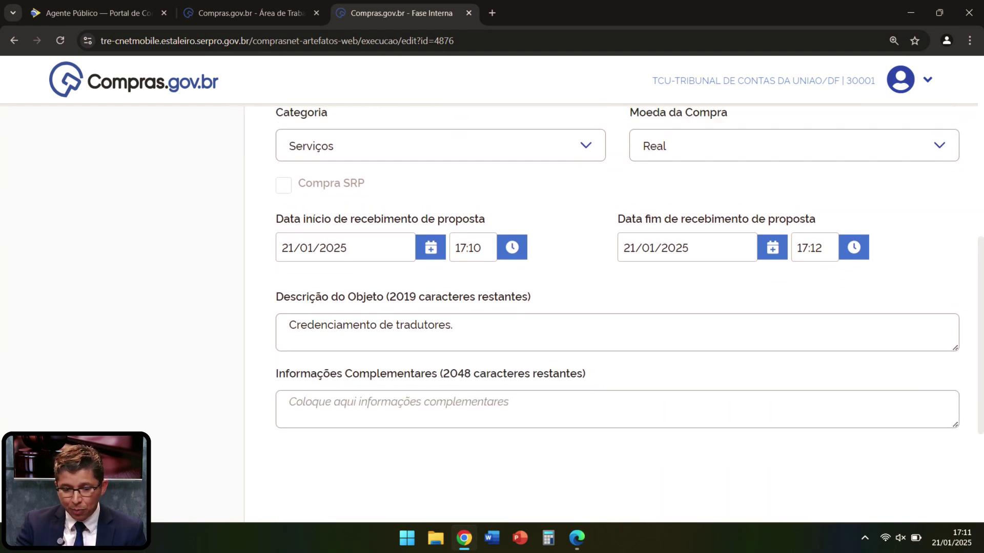
scroll(615, 308, "up", 3)
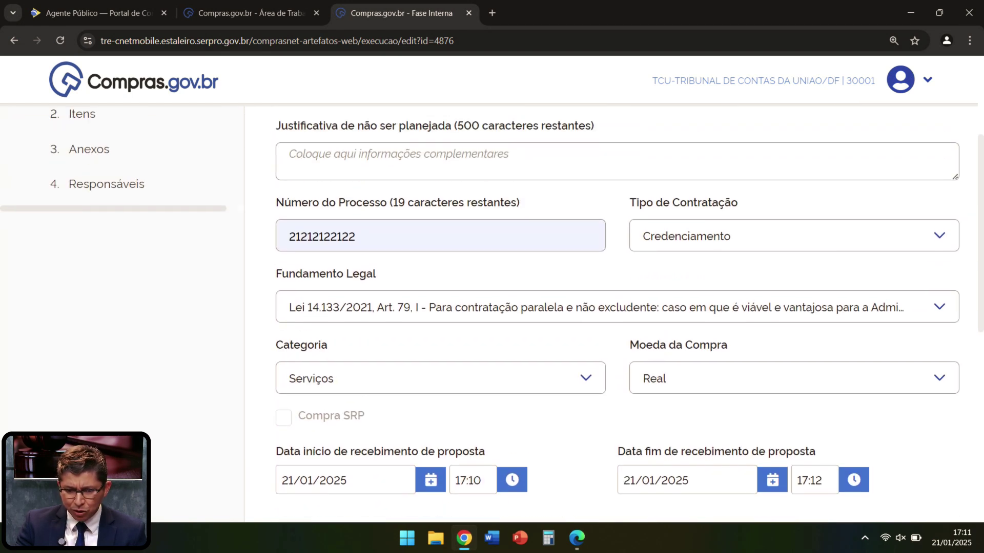
scroll(614, 308, "up", 2)
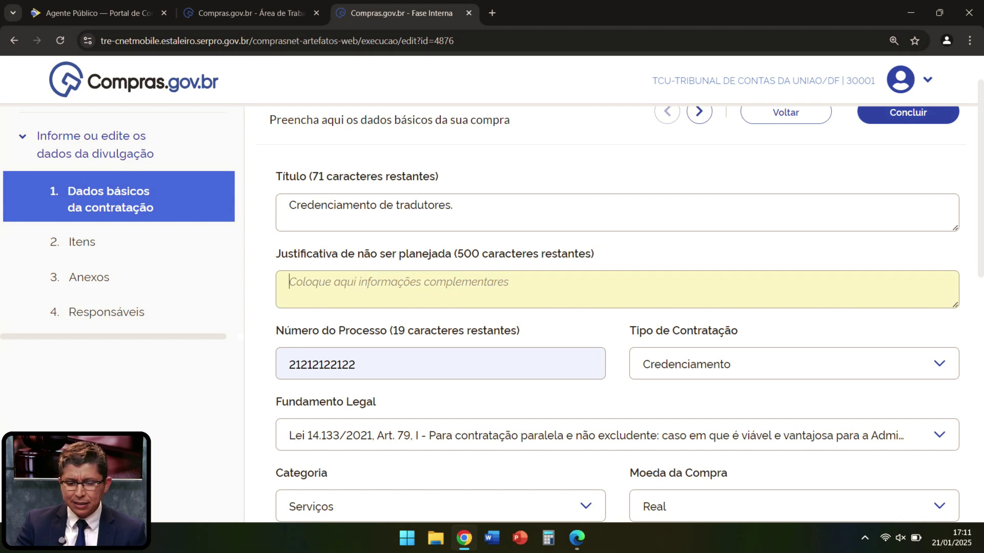
type("ra")
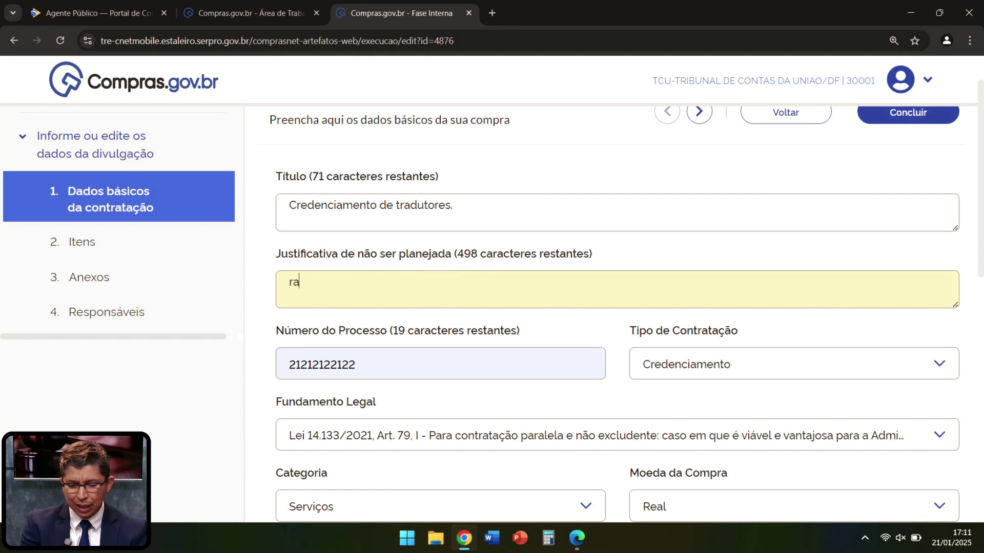
key("BackSpace")
key("BackSpace")
type("Trat")
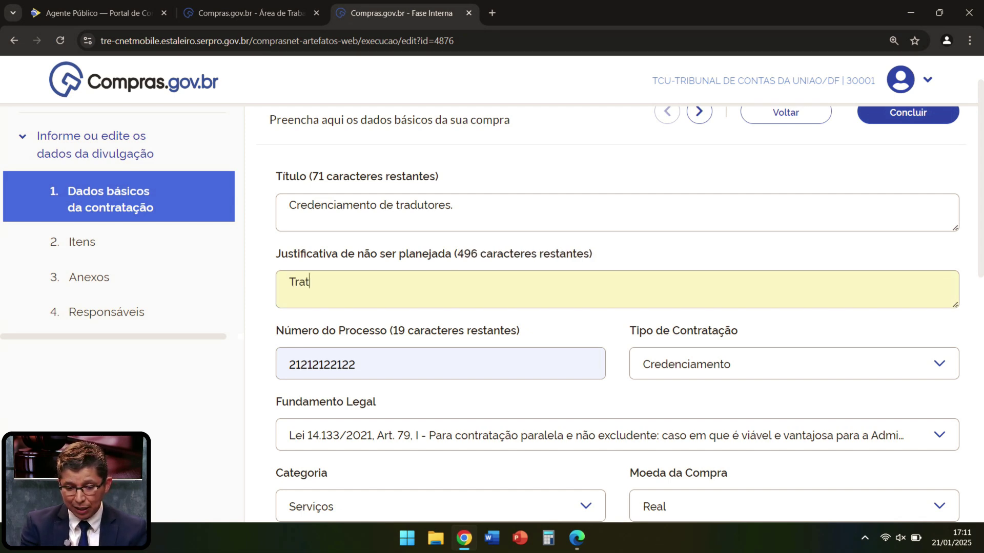
type("a-se de ór~gao")
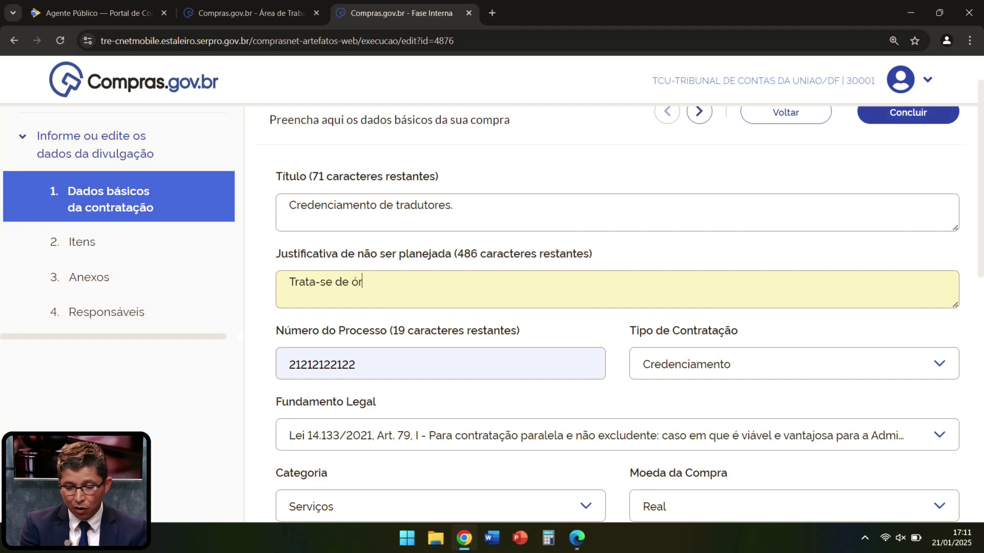
key("BackSpace")
key("BackSpace")
key("BackSpace")
key("BackSpace")
key("BackSpace")
type("gão não-sisg.")
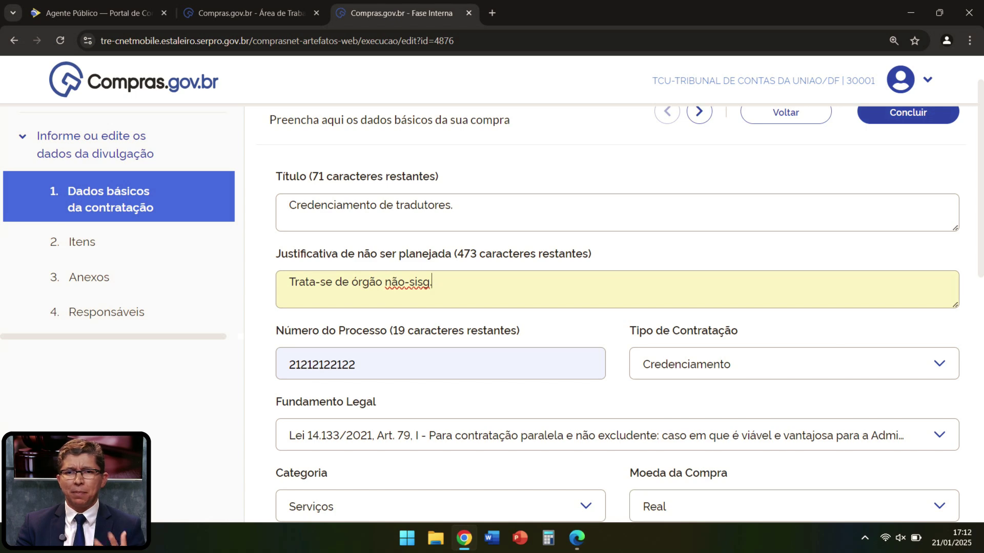
scroll(614, 307, "down", 3)
scroll(615, 308, "down", 6)
scroll(615, 307, "up", 7)
scroll(614, 308, "up", 2)
Step: Raise the proposal reception start time to 17:13
left_click(82, 298)
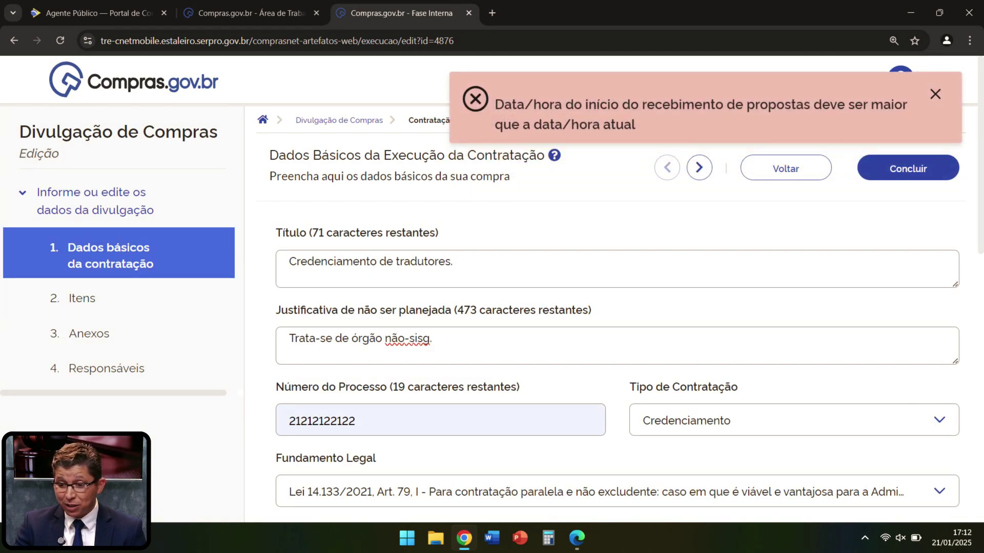
scroll(615, 307, "down", 3)
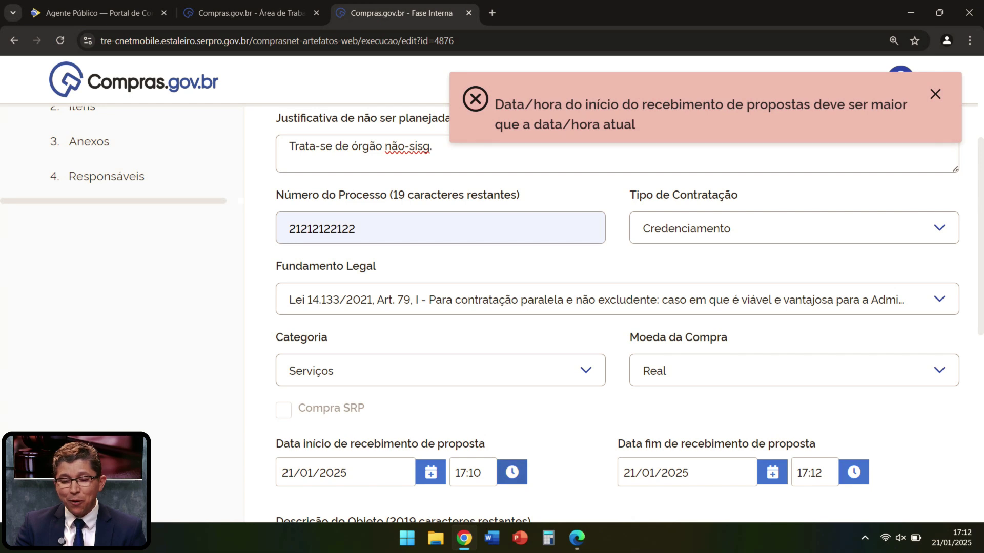
left_click(511, 472)
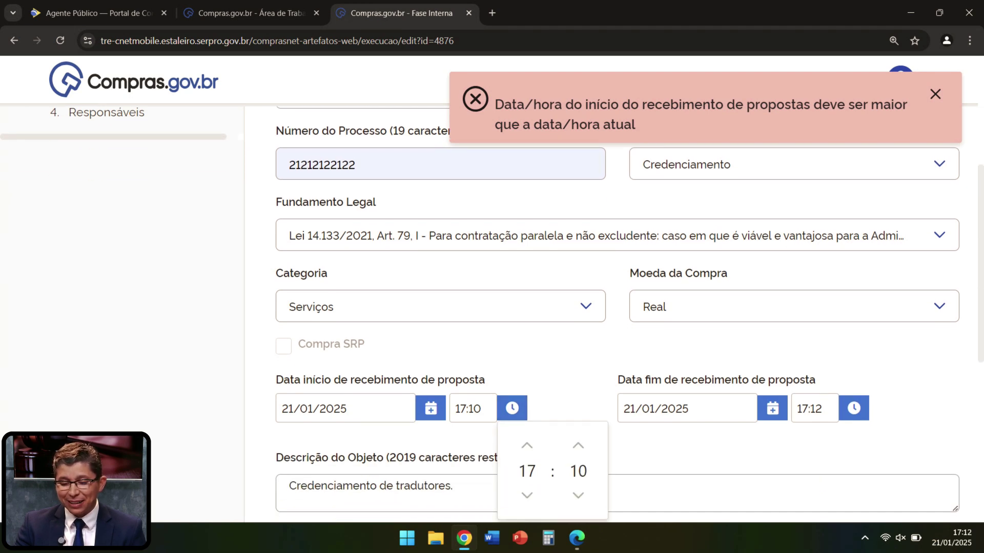
left_click(578, 445)
left_click(578, 445)
left_click(577, 445)
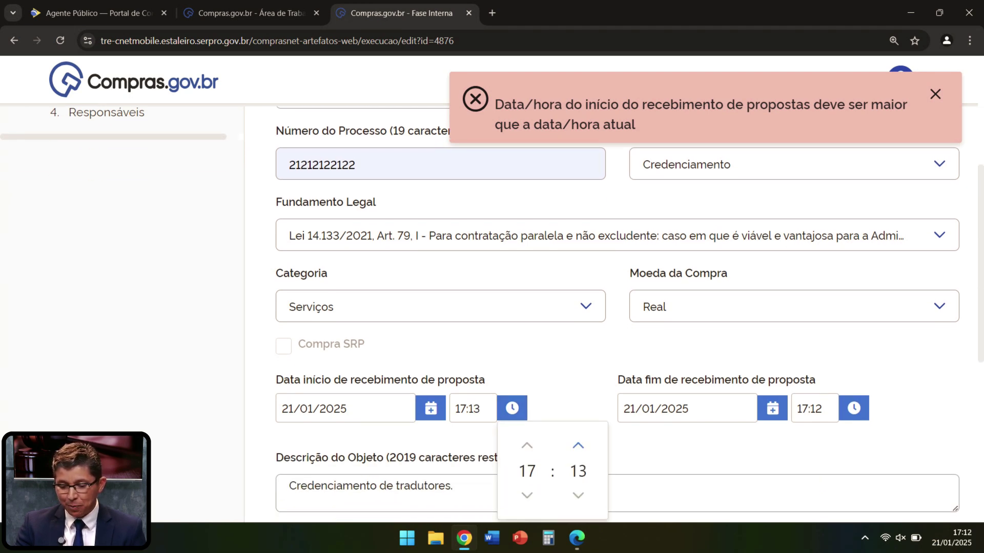
Step: Raise the proposal reception end time to 17:14 and go to the Itens step
left_click(854, 408)
left_click(919, 446)
left_click(920, 445)
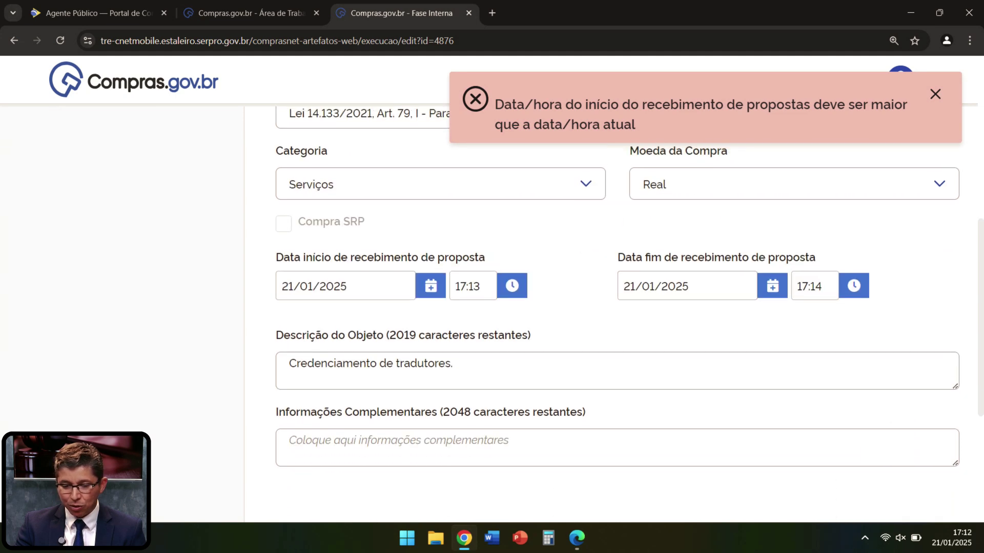
scroll(615, 307, "up", 3)
left_click(82, 170)
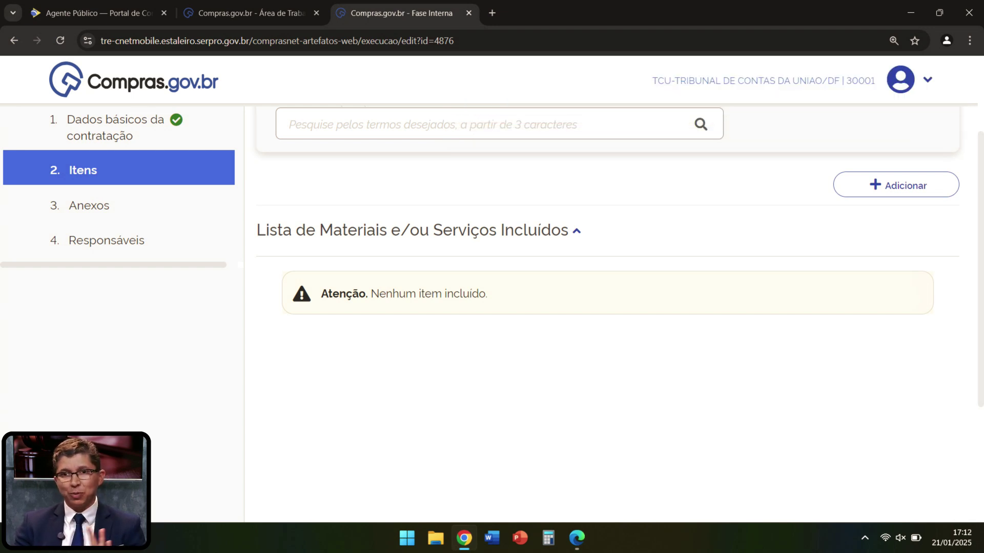
scroll(492, 256, "up", 3)
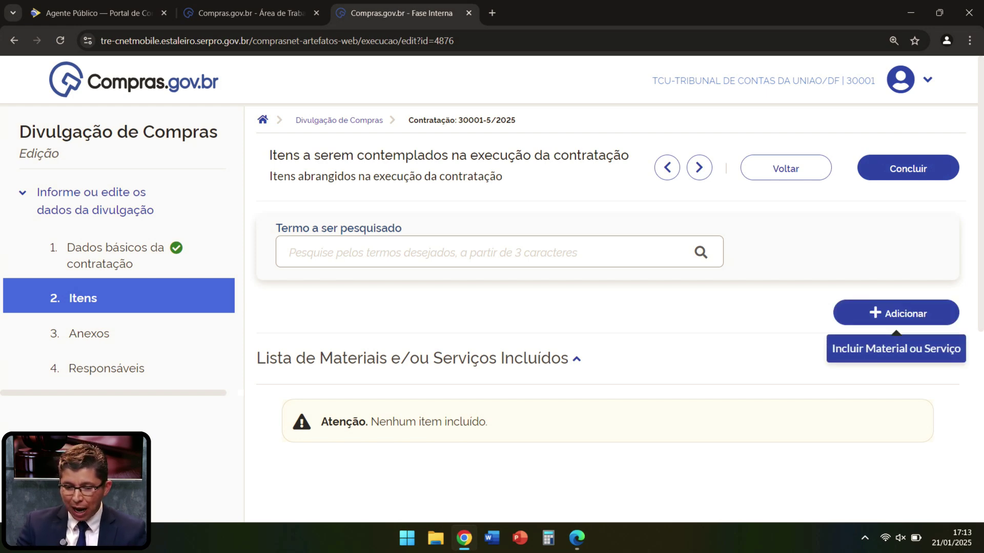
Step: Find service 3891 Tradução, Adaptação e Versão de Textos and put it in the cart at 100,0000 per unit
left_click(896, 313)
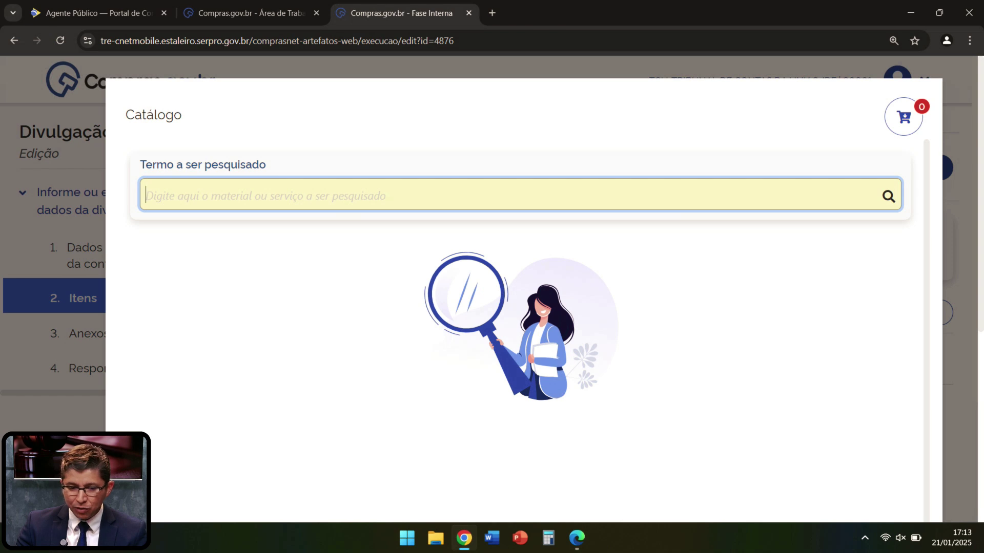
type("tradução")
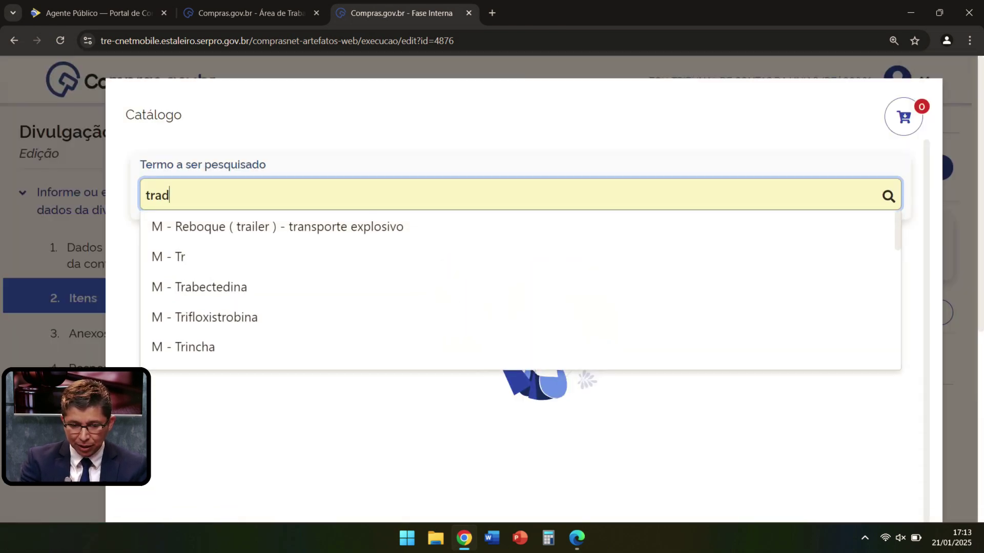
key("Down")
key("Down")
key("Down")
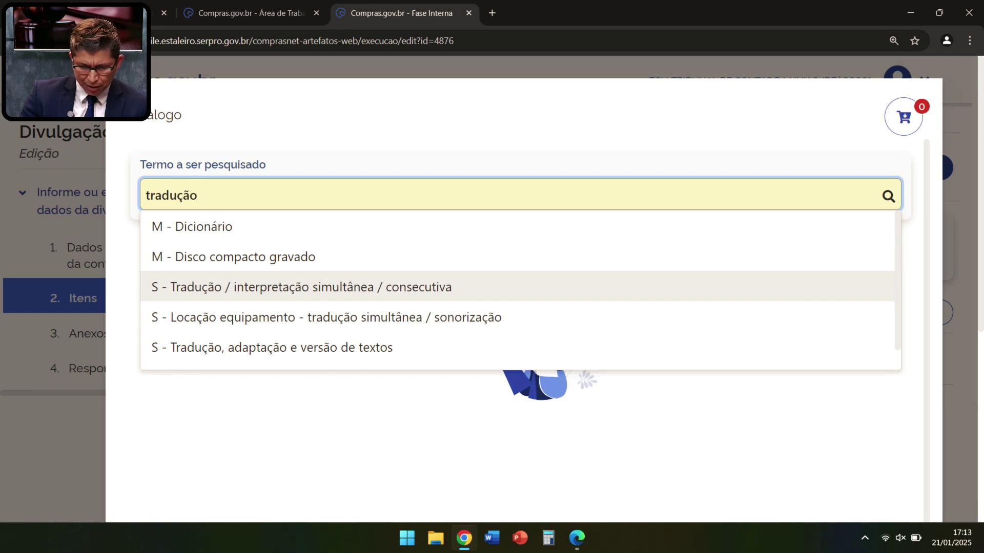
key("Down")
key("Down")
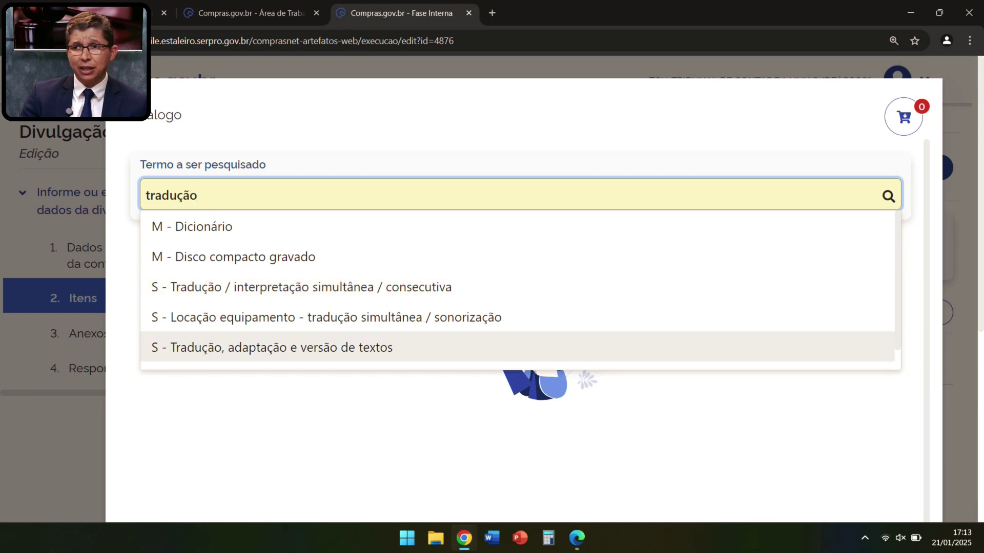
key("Return")
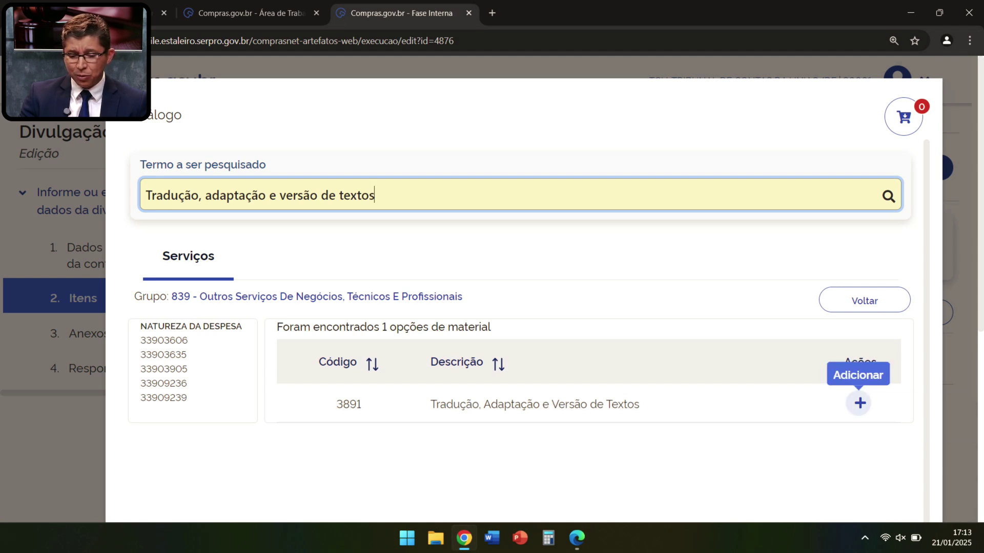
left_click(859, 403)
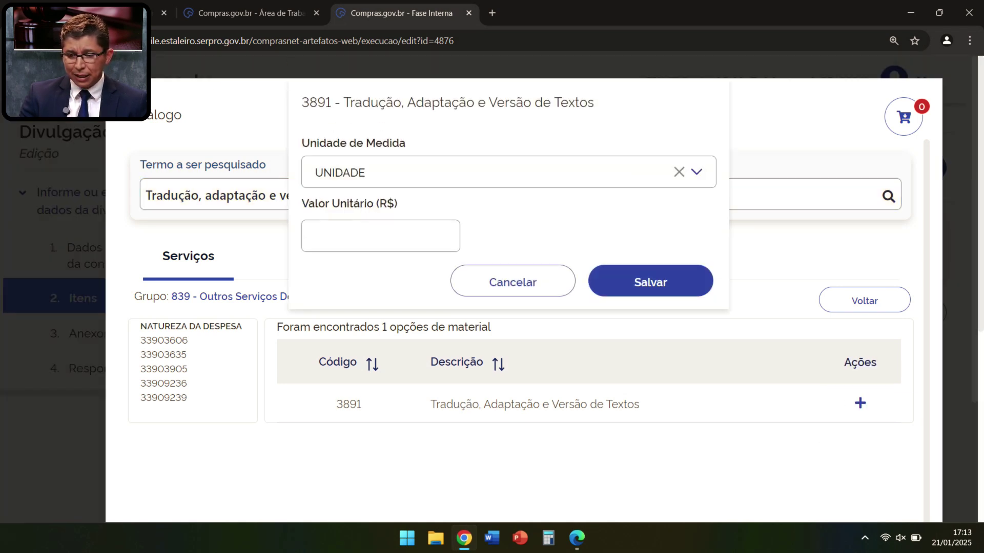
left_click(428, 236)
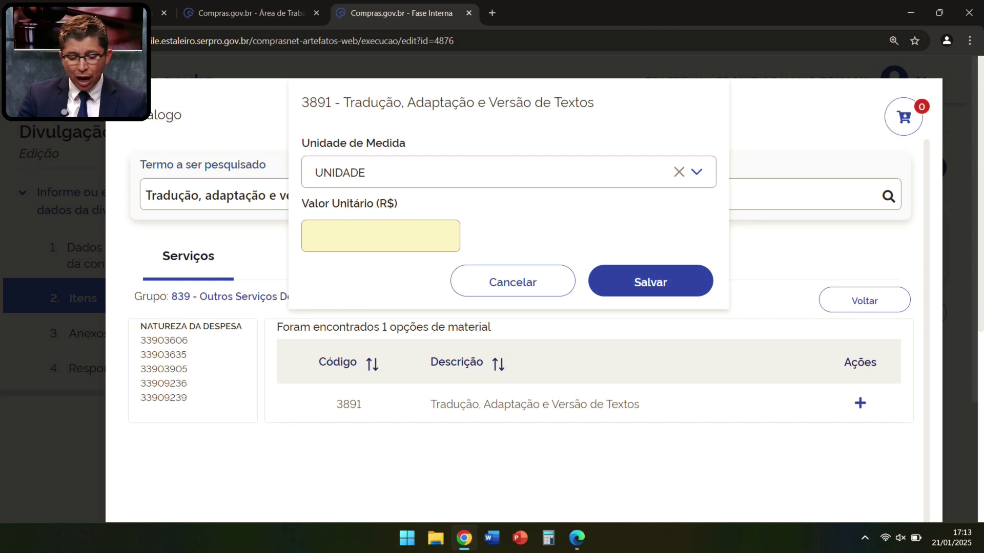
type("100,000")
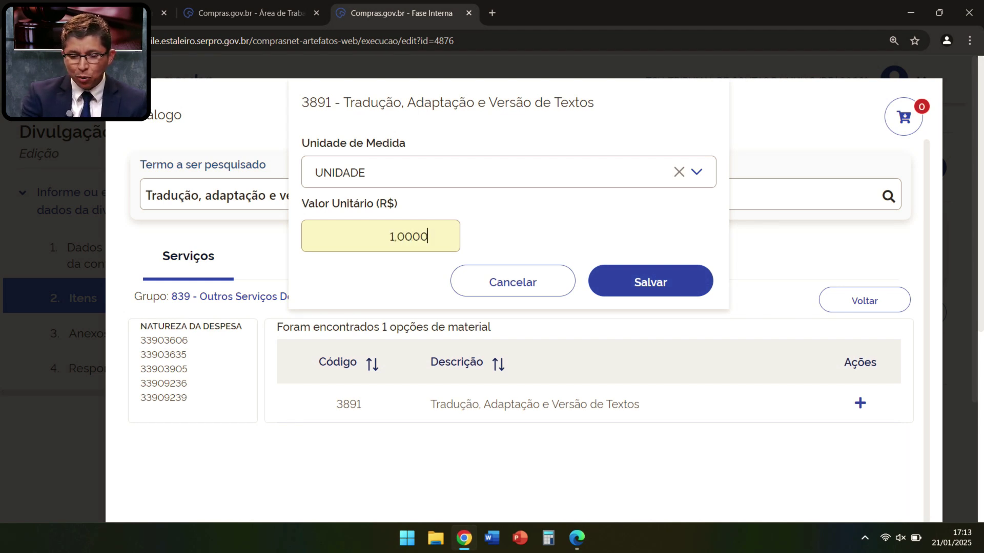
type("0")
key("Tab")
key("Return")
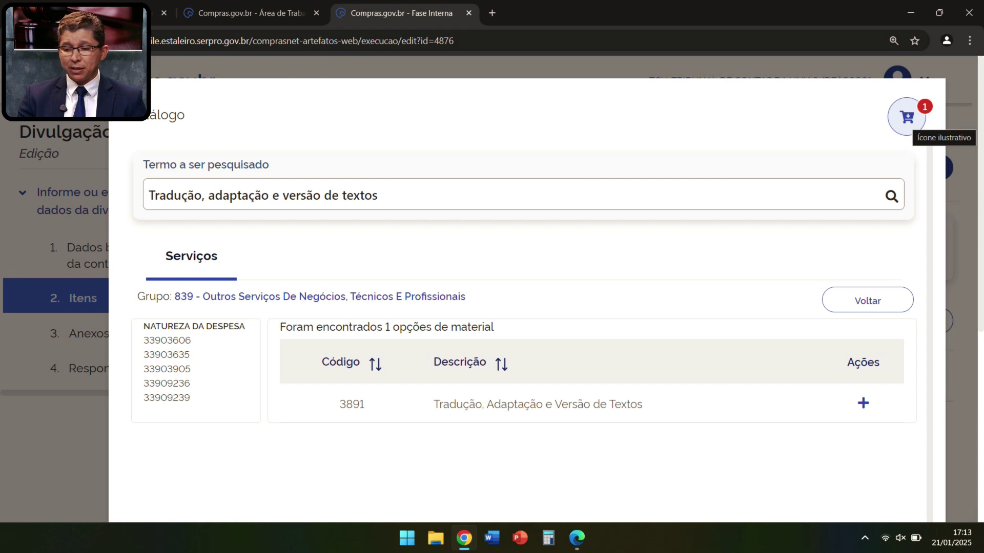
Step: Include the cart's items in the contracting and confirm with Sim
left_click(907, 117)
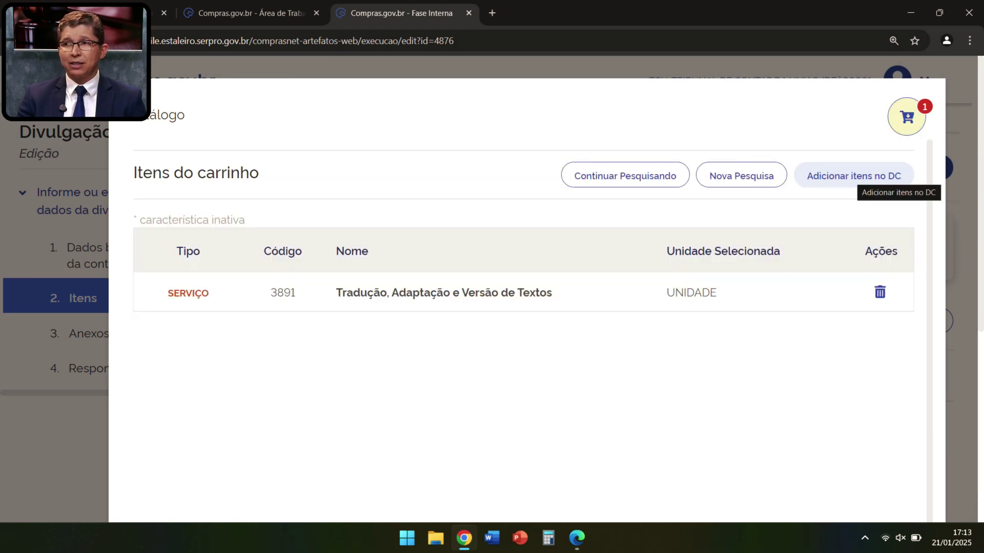
left_click(871, 176)
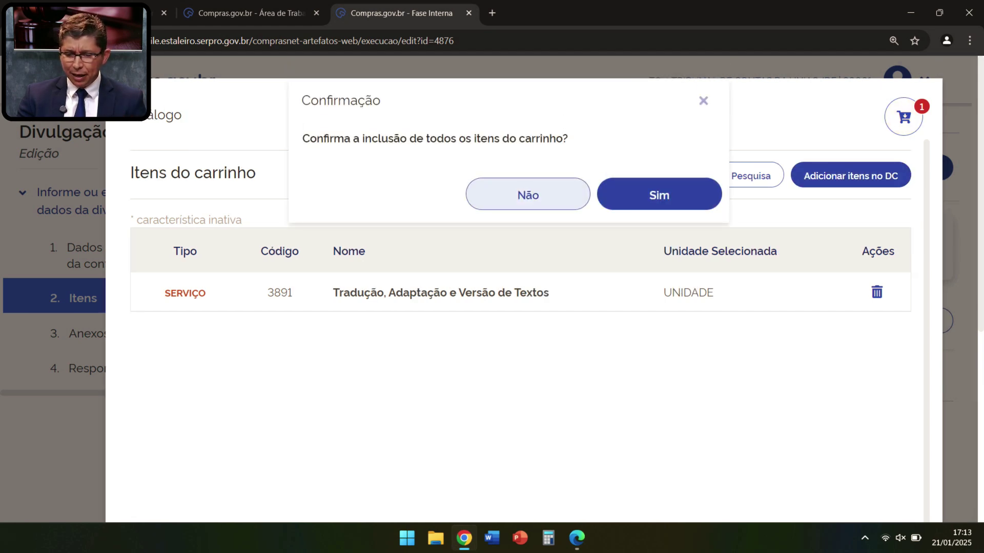
left_click(659, 194)
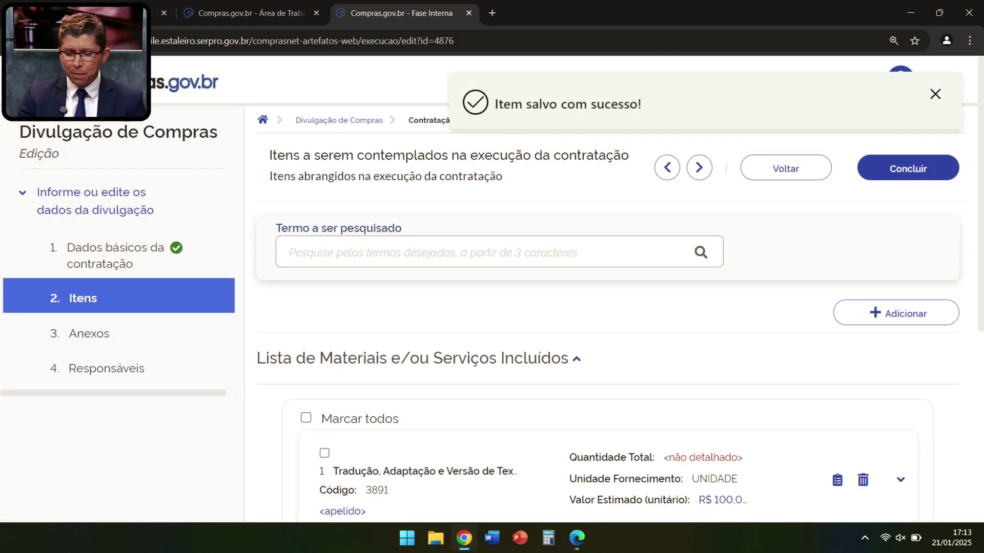
Step: Expand the translation item and show its Locais de Entrega
scroll(492, 284, "down", 2)
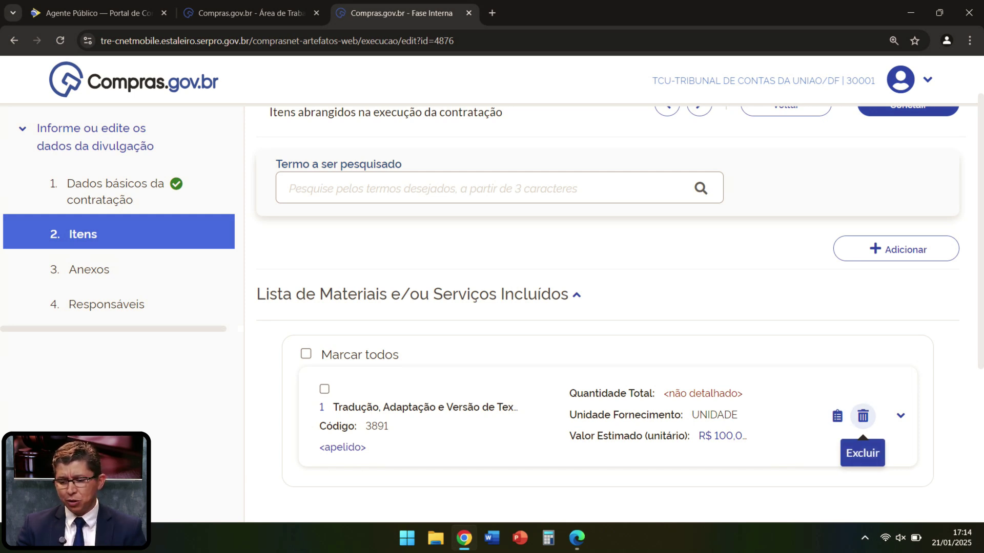
left_click(900, 415)
scroll(900, 415, "down", 3)
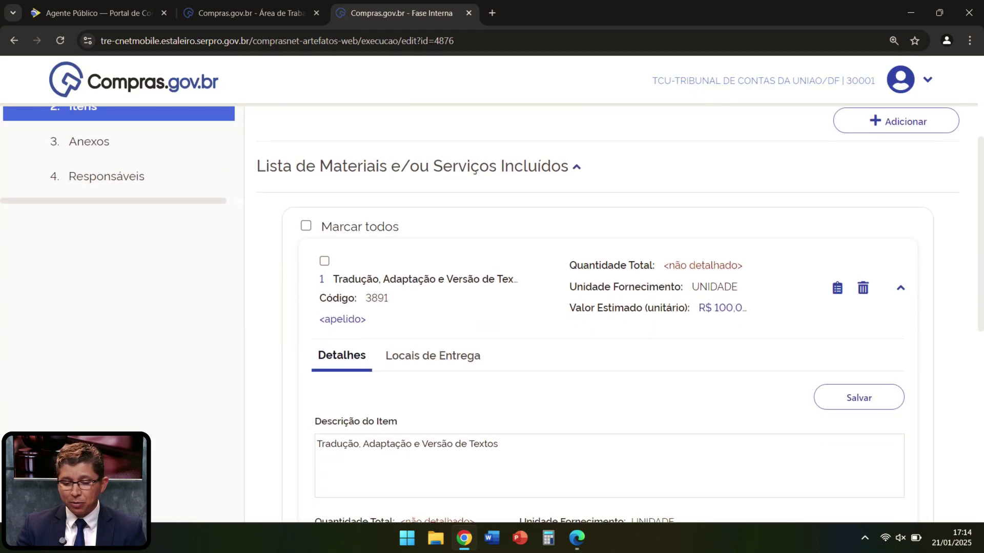
scroll(492, 315, "down", 1)
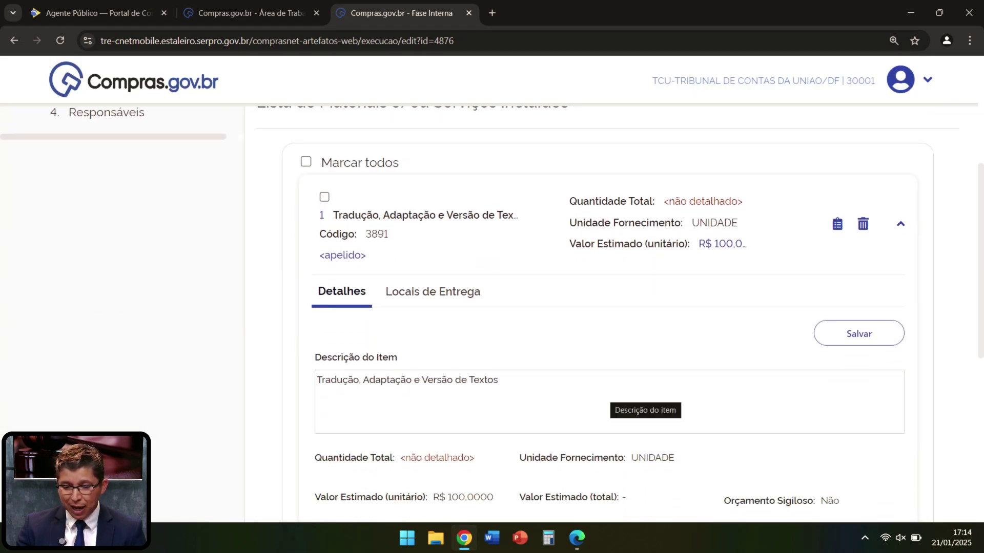
scroll(645, 405, "down", 3)
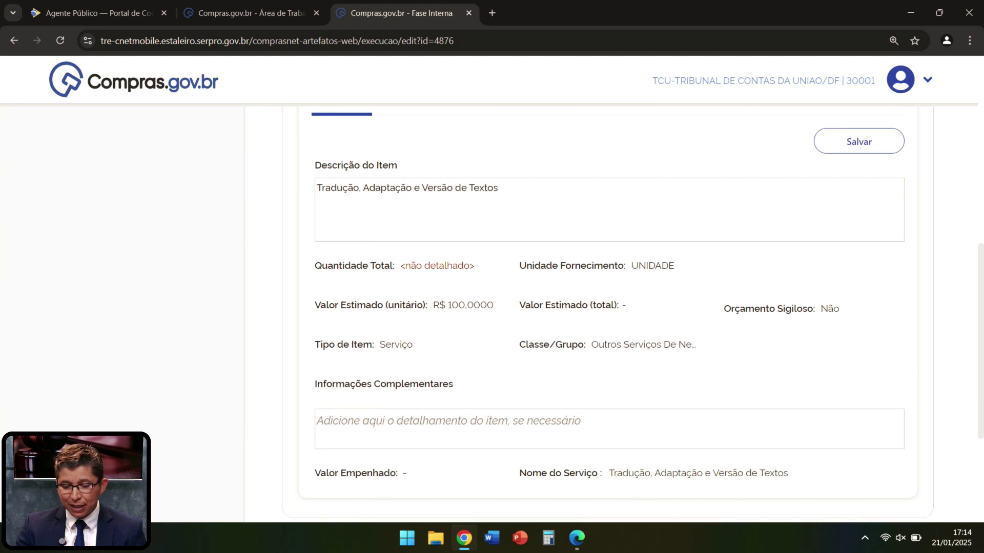
scroll(607, 315, "down", 1)
scroll(607, 316, "up", 2)
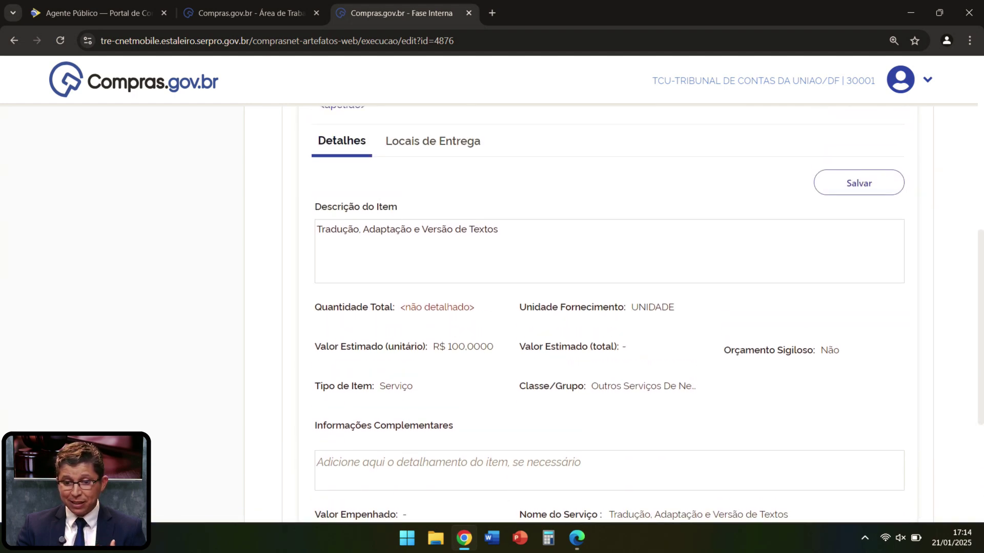
scroll(607, 315, "up", 1)
left_click(433, 164)
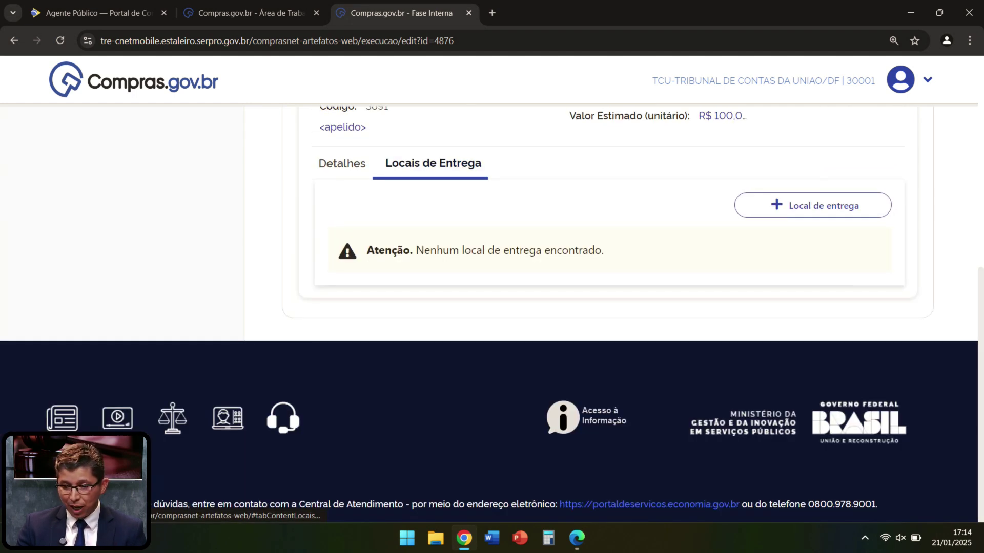
scroll(433, 216, "up", 2)
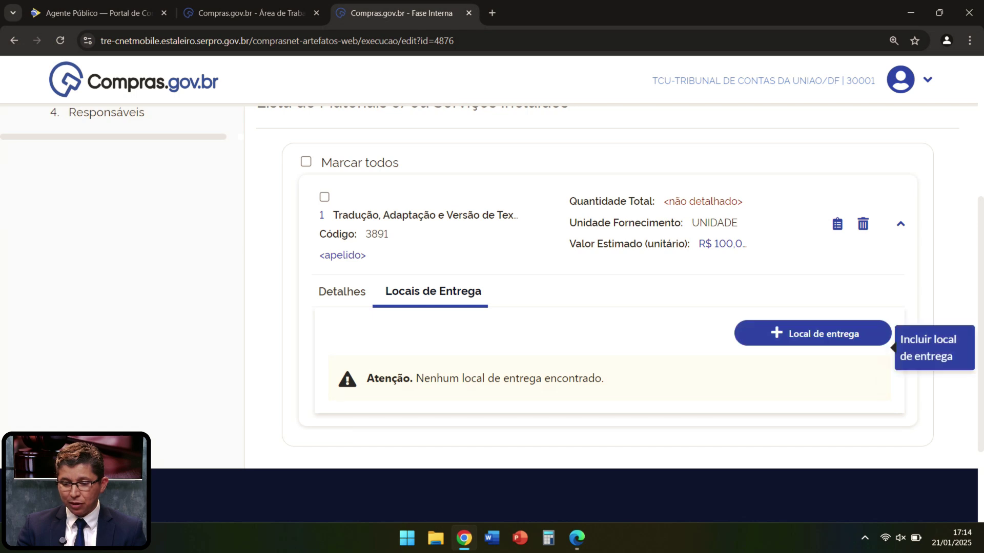
Step: Add a delivery location for the item with Quantidade 800 and save it
left_click(820, 334)
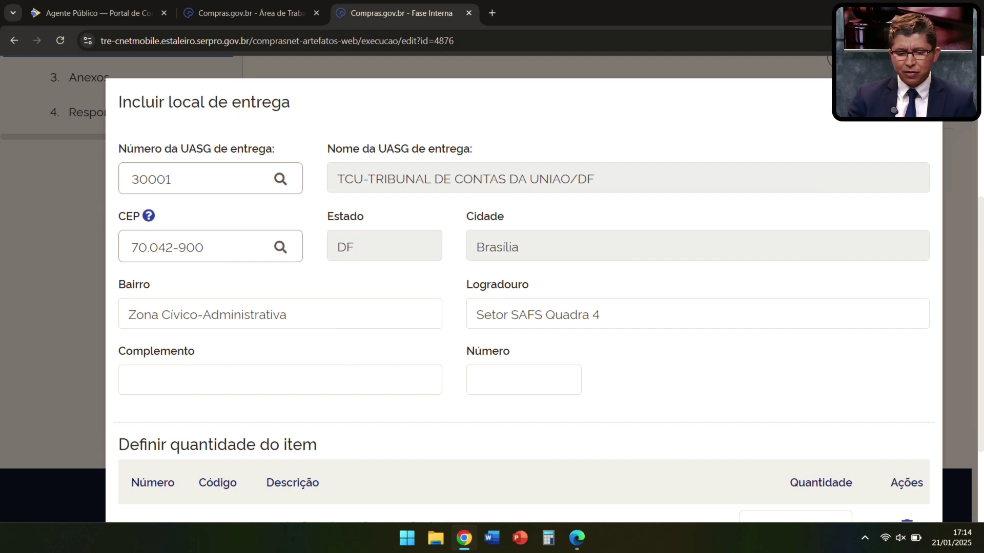
scroll(522, 307, "down", 2)
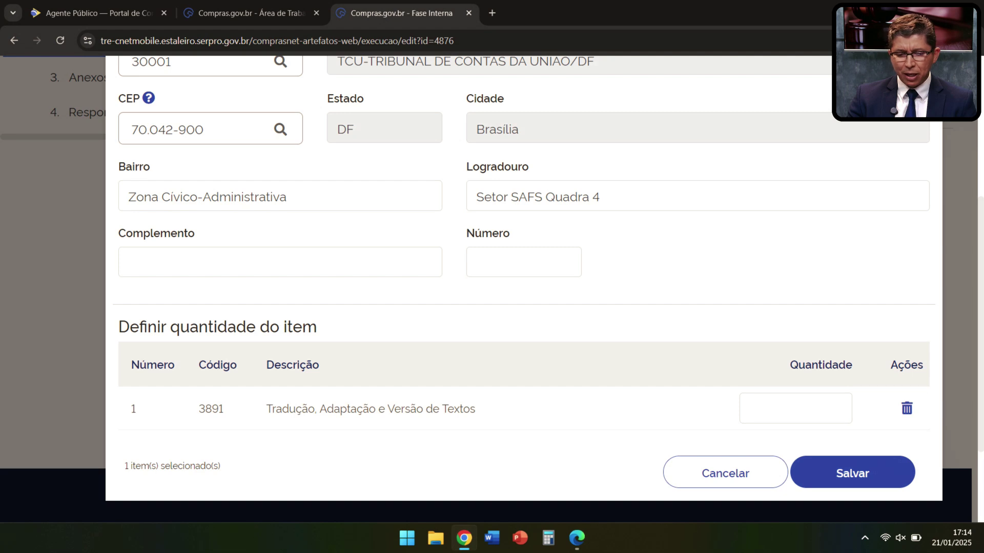
left_click(796, 408)
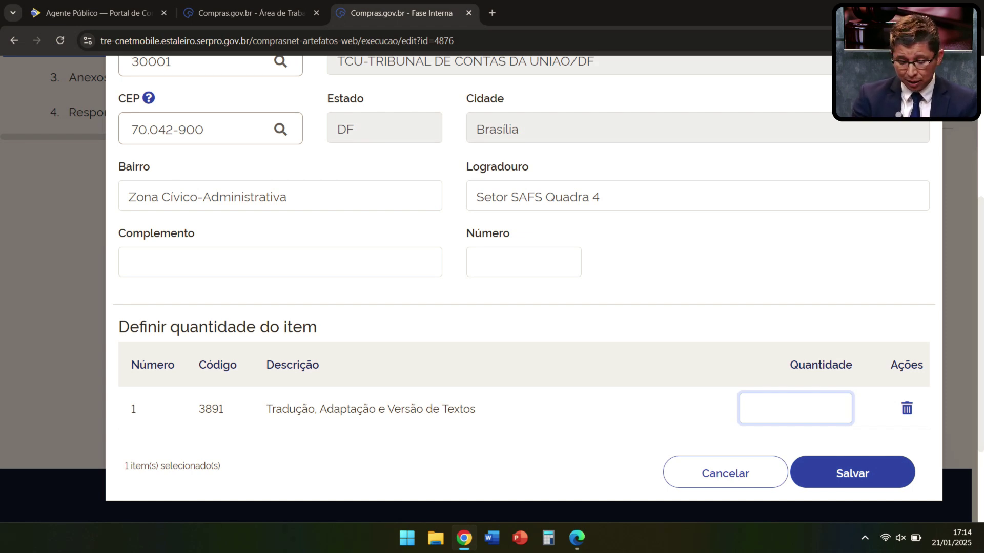
type("800")
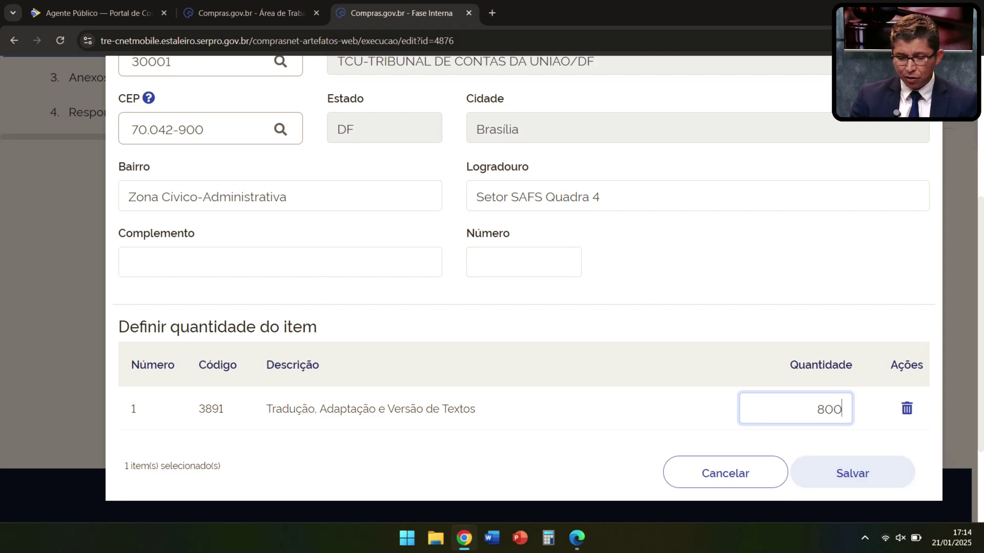
left_click(852, 473)
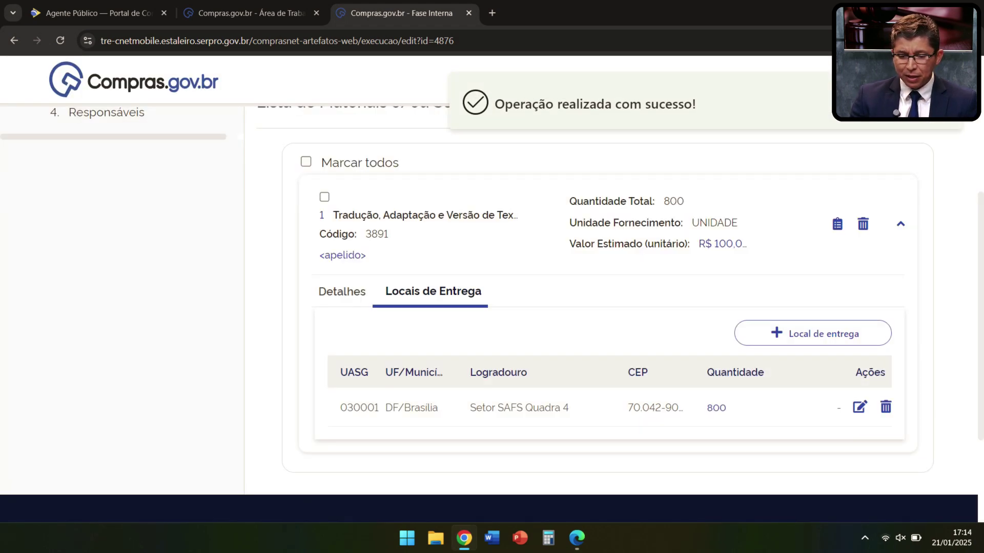
scroll(610, 307, "up", 5)
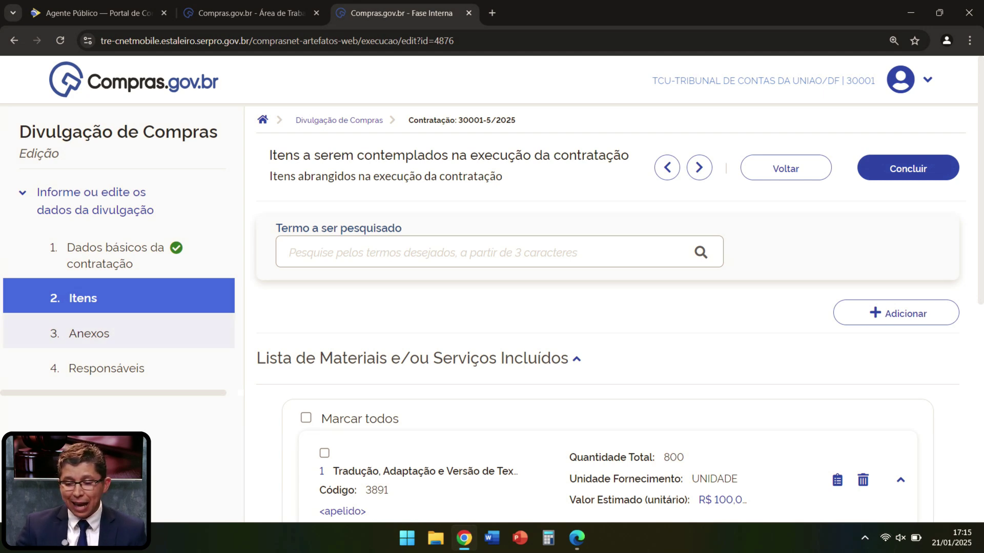
Step: Go to the 3. Anexos step and begin attaching a file to the contracting
left_click(89, 334)
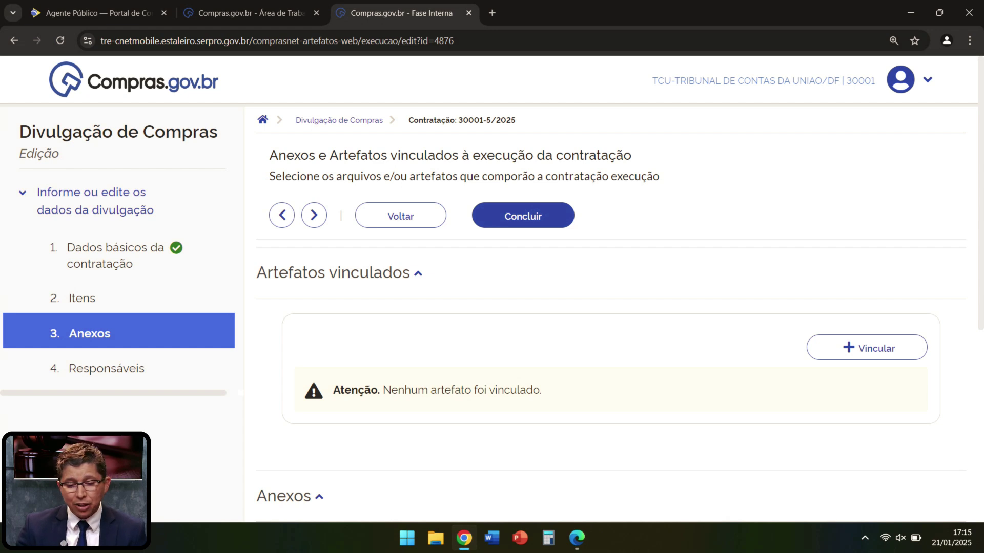
scroll(609, 307, "down", 1)
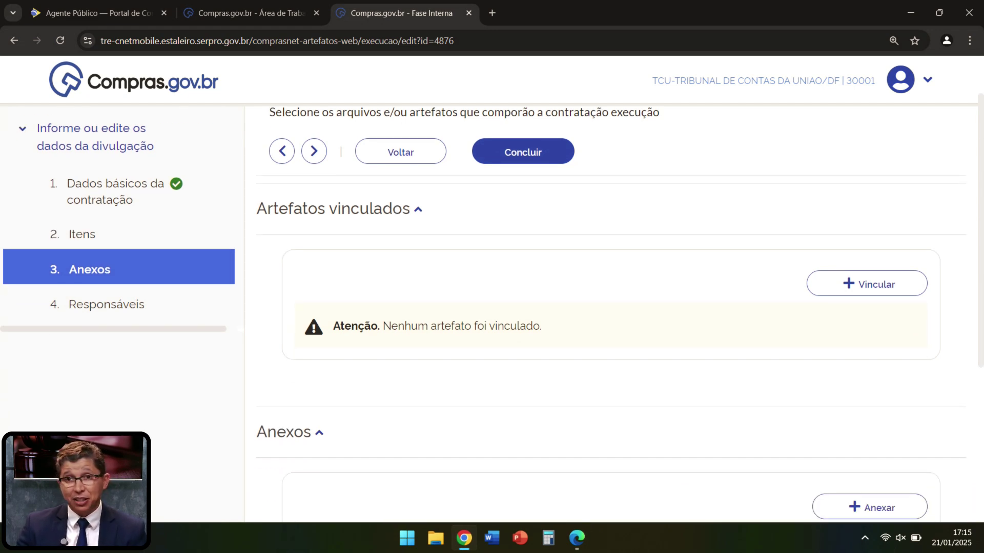
scroll(492, 307, "down", 3)
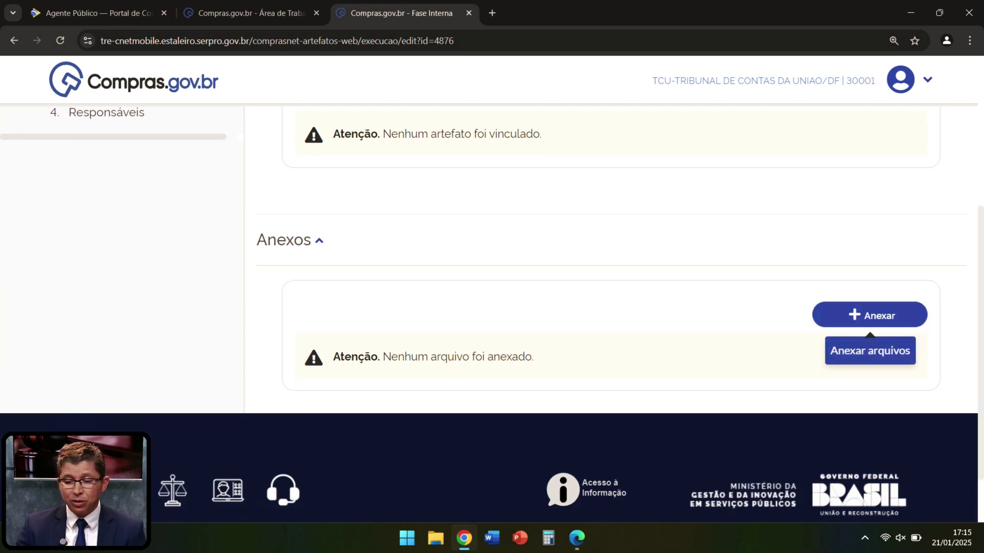
left_click(870, 315)
Step: Attach EDITAL DO PE 90001-2025.pdf with type Edital, then go to the Responsáveis step
left_click(514, 295)
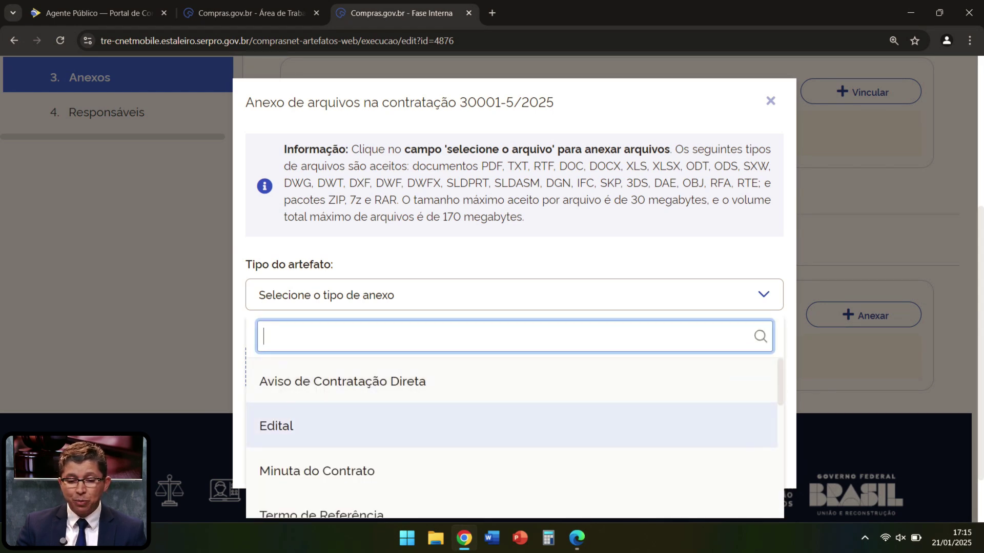
left_click(276, 426)
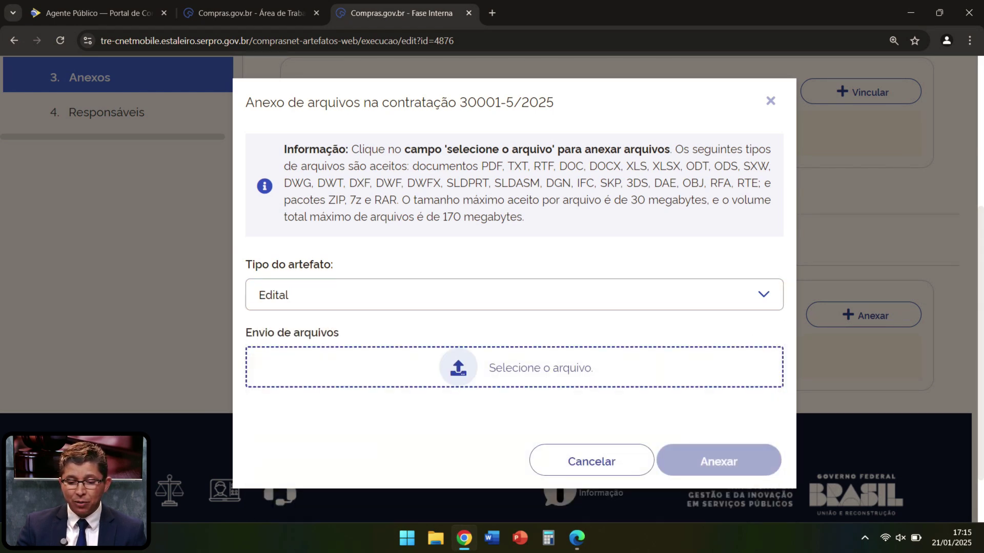
left_click(458, 368)
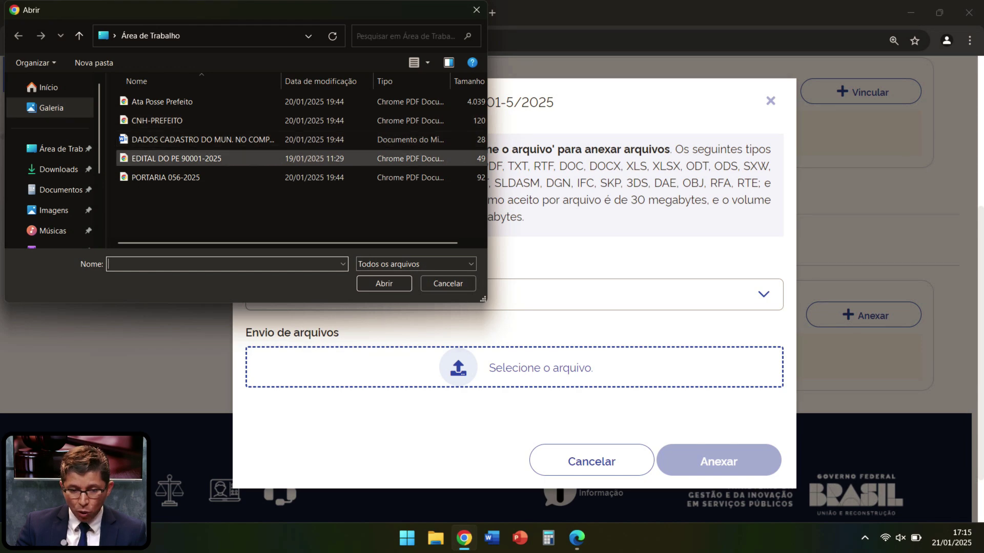
double_click(177, 158)
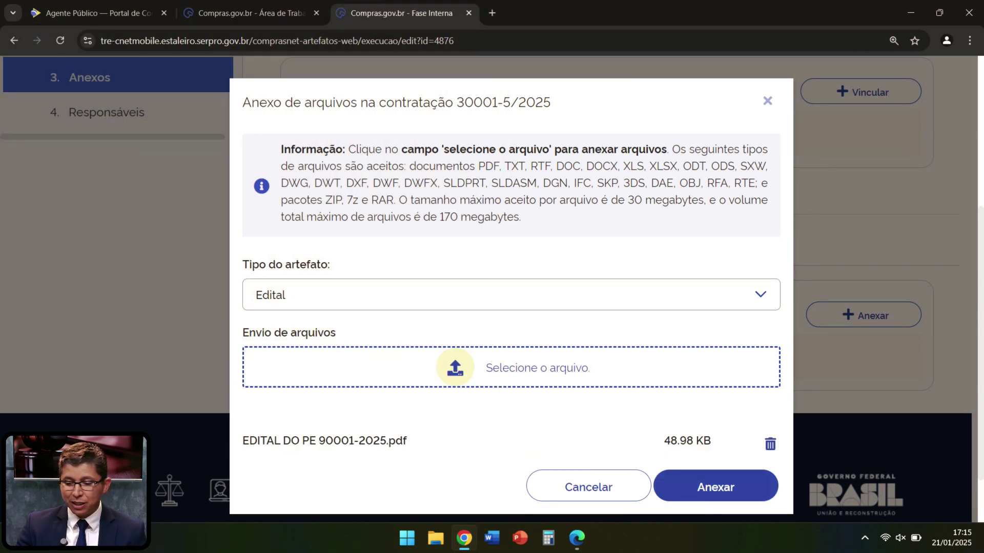
left_click(715, 487)
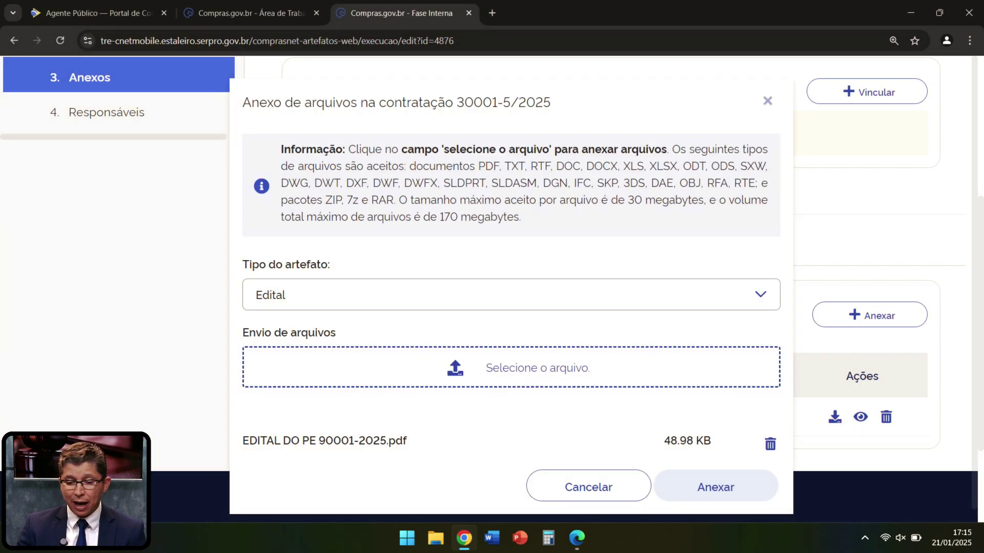
scroll(610, 315, "up", 3)
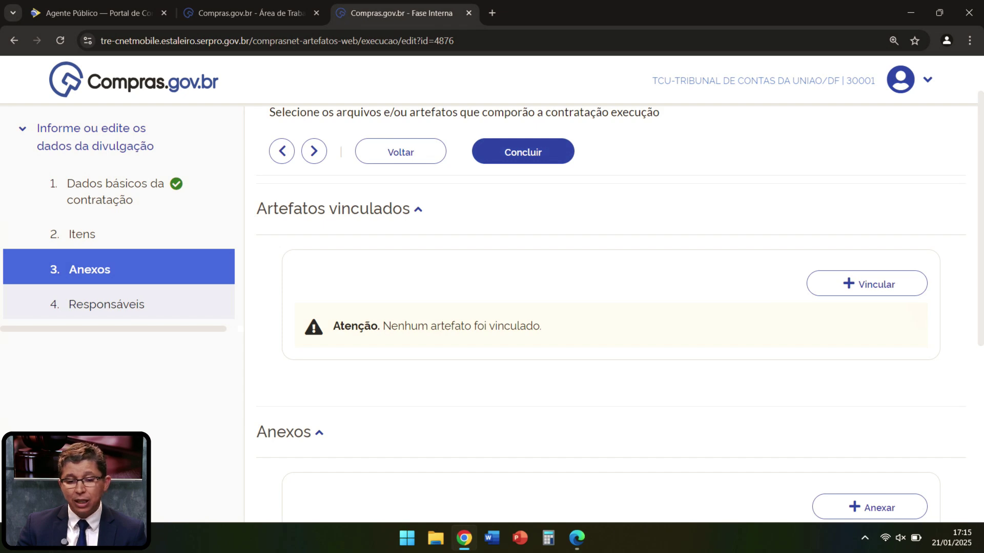
left_click(107, 305)
Step: Start a new responsável, filling the CPF from saved suggestions and entering their e-mail address
left_click(877, 229)
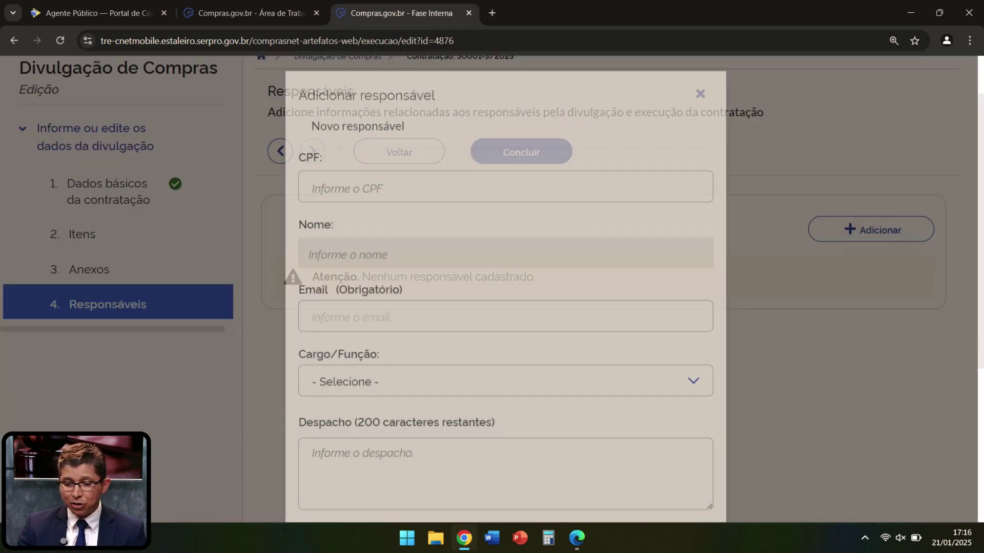
left_click(505, 194)
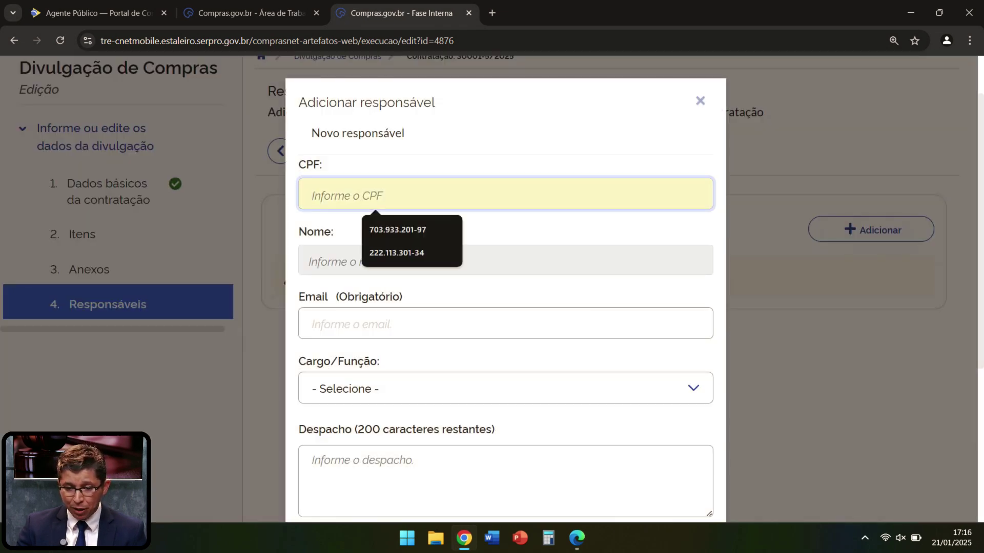
left_click(405, 229)
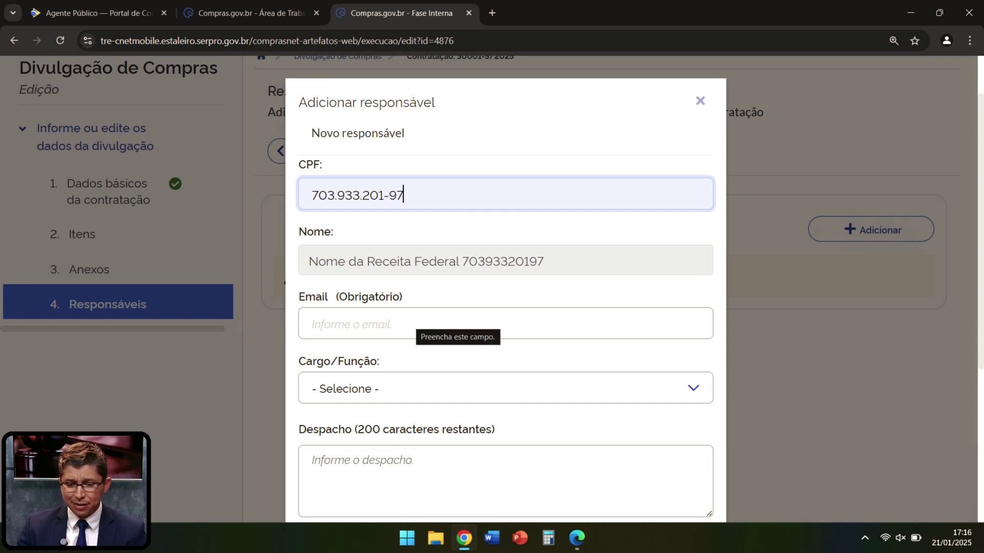
left_click(411, 321)
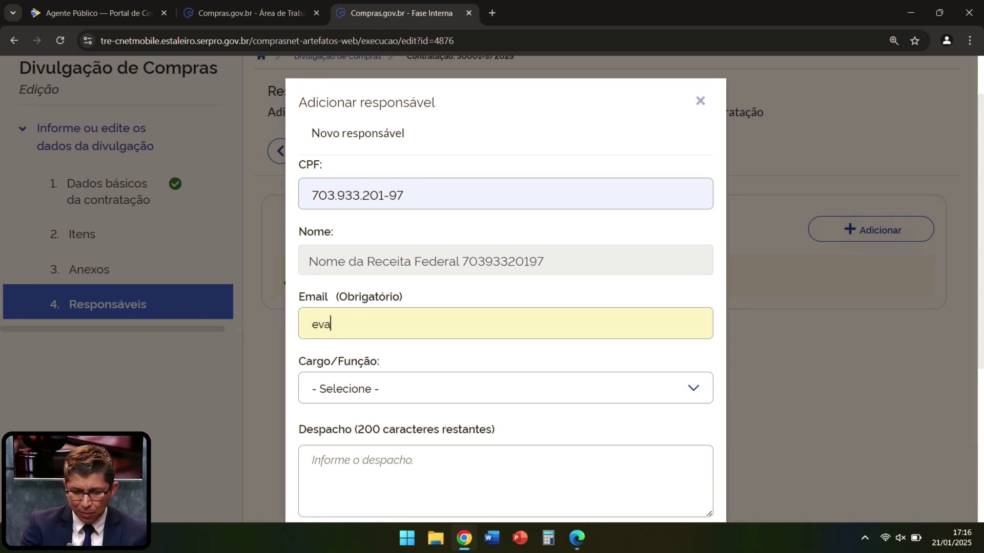
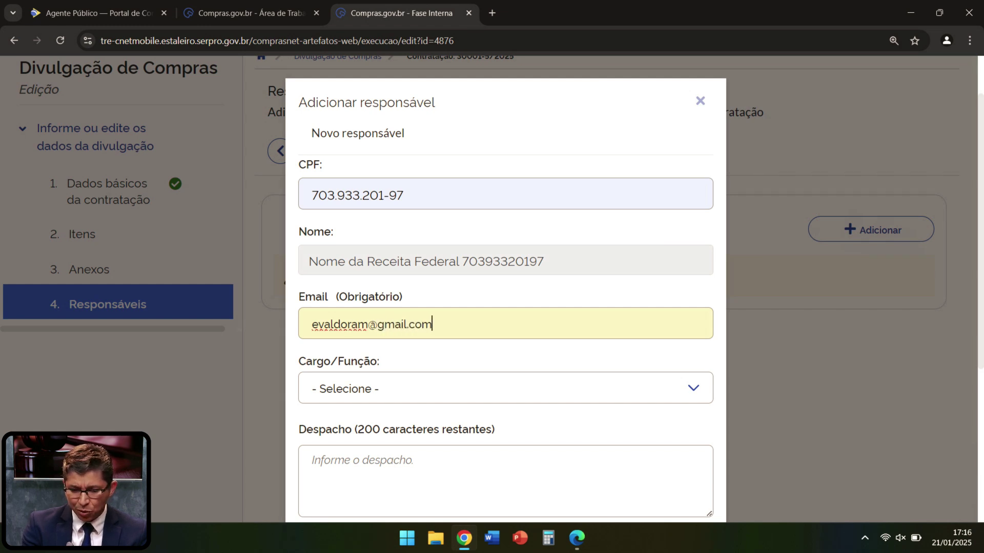
Step: Assign the role Membro da comissão de contratação and add the responsável
left_click(505, 389)
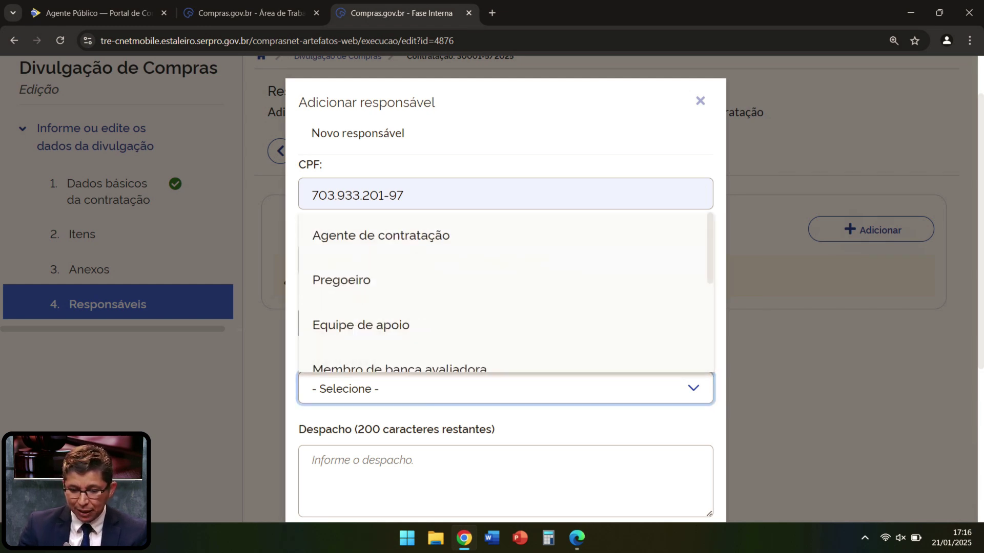
scroll(506, 322, "down", 2)
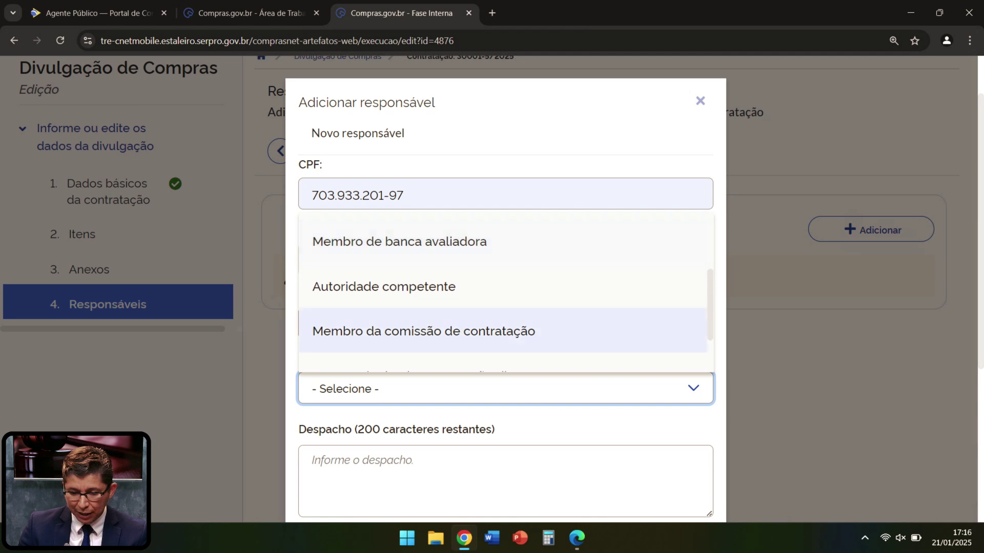
scroll(505, 321, "down", 1)
left_click(505, 312)
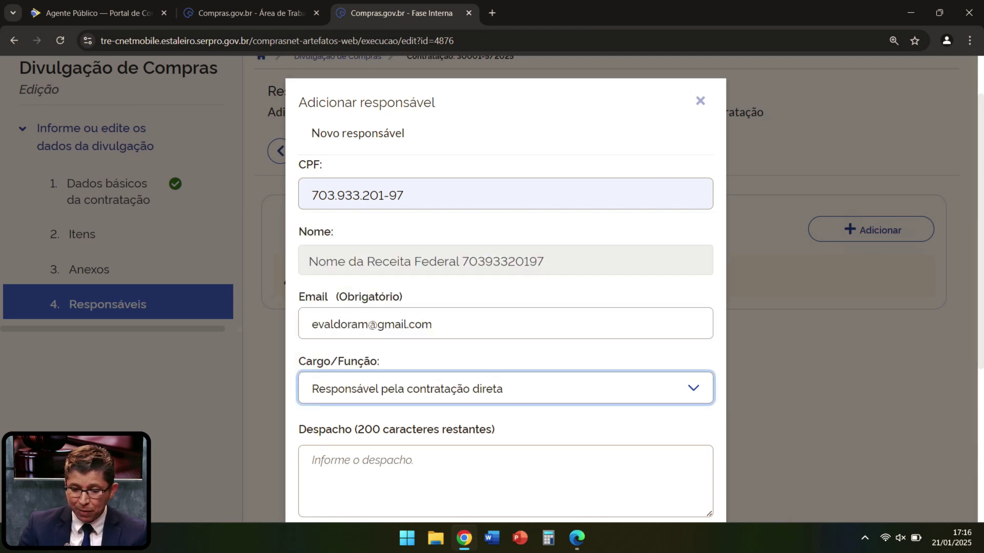
scroll(505, 307, "down", 1)
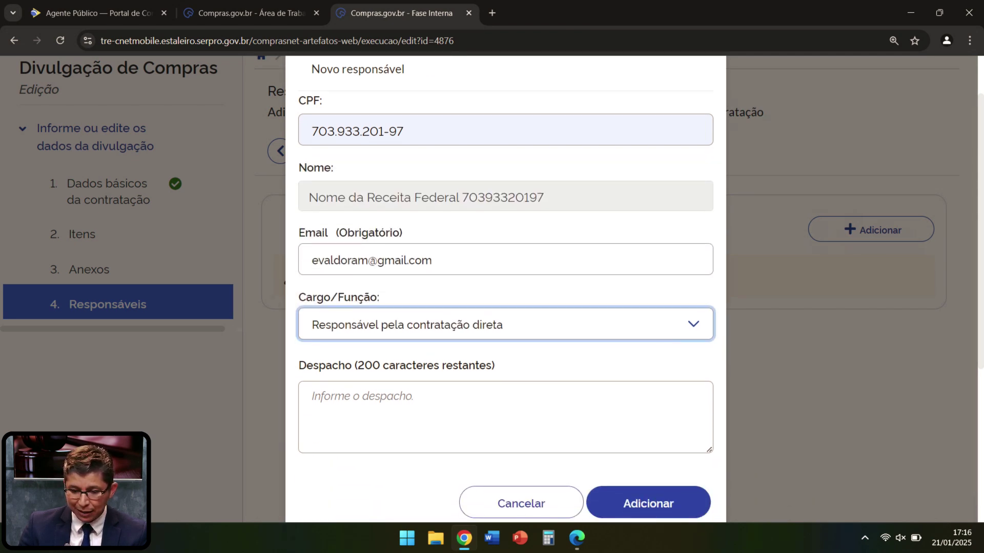
left_click(505, 324)
scroll(502, 394, "down", 1)
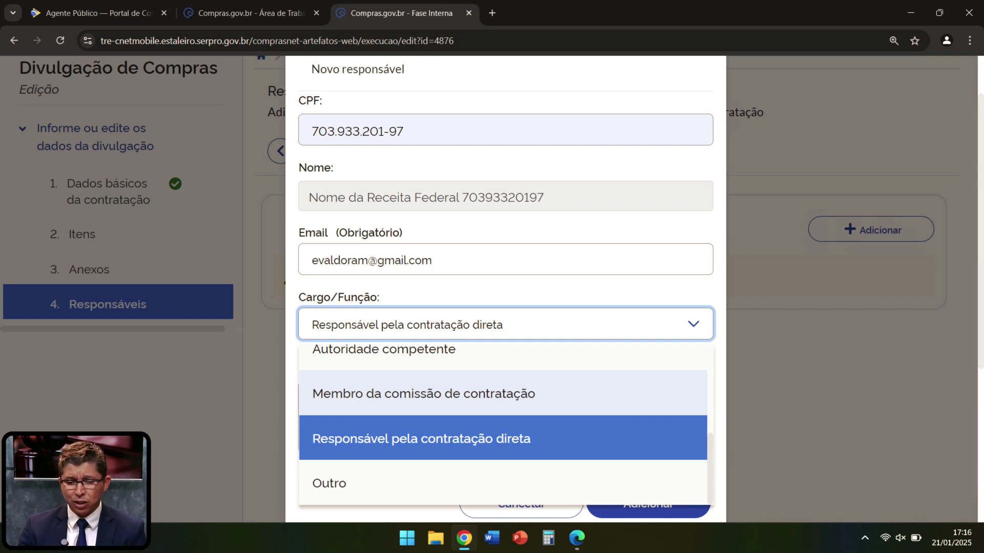
left_click(492, 394)
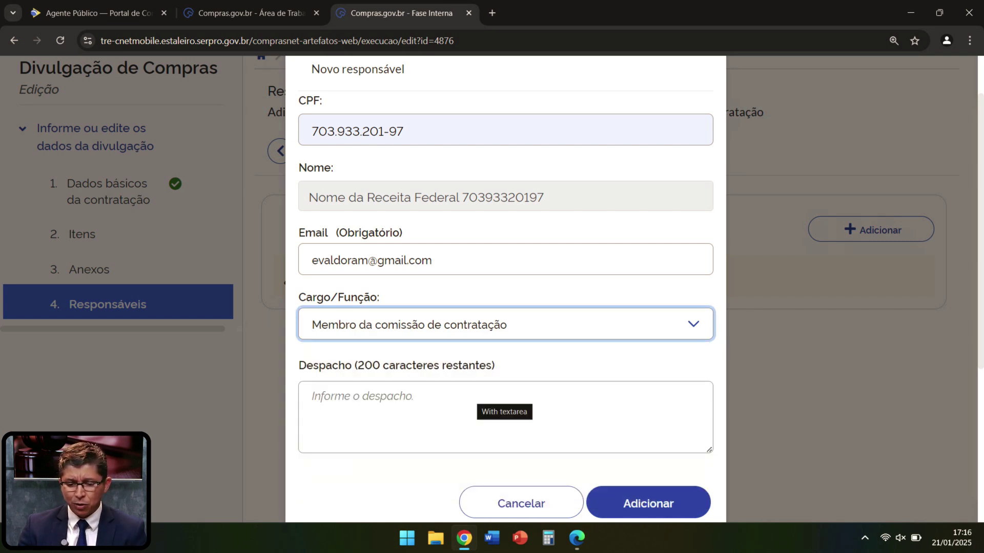
left_click(648, 503)
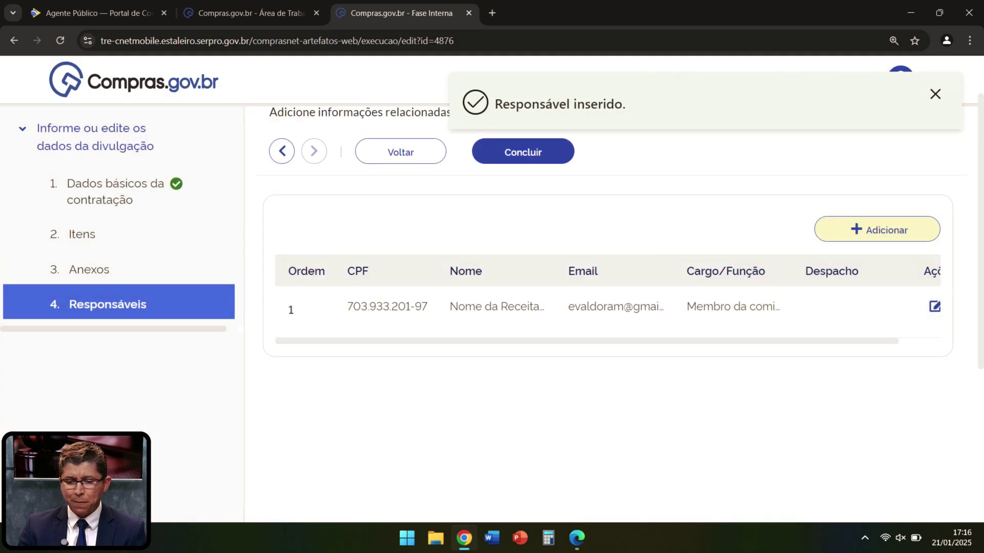
scroll(610, 308, "up", 2)
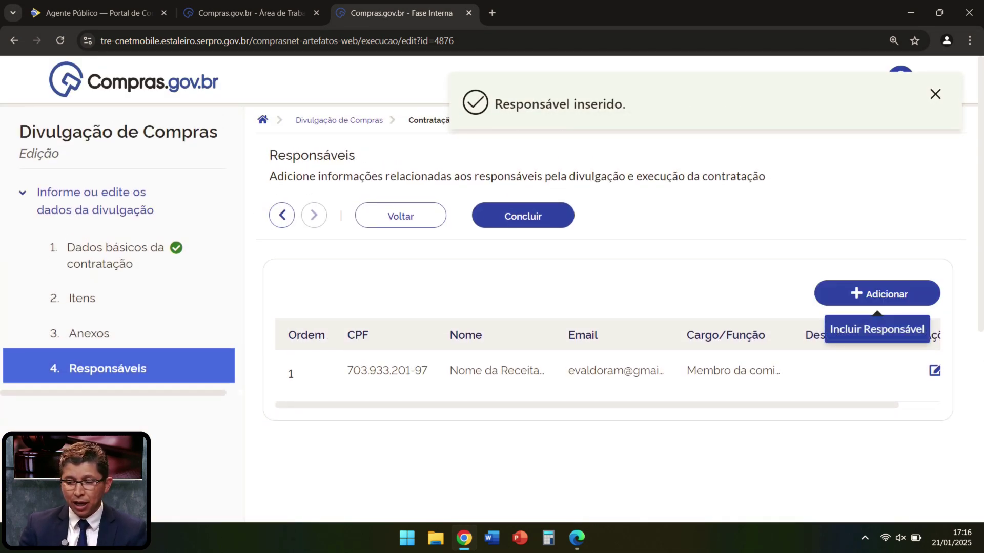
Step: Add a second responsável from the other saved CPF, with their e-mail and role Autoridade competente
left_click(877, 293)
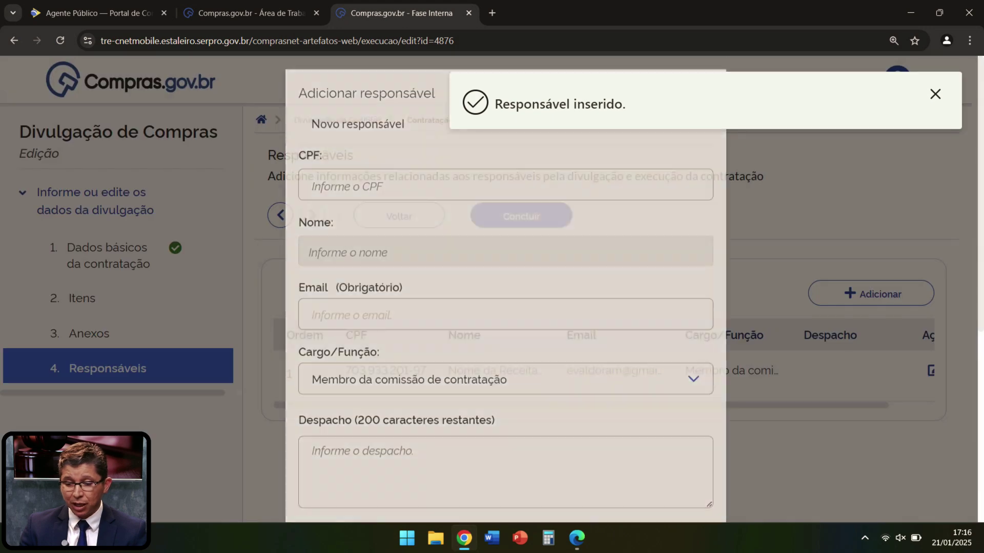
key("Down")
key("Down")
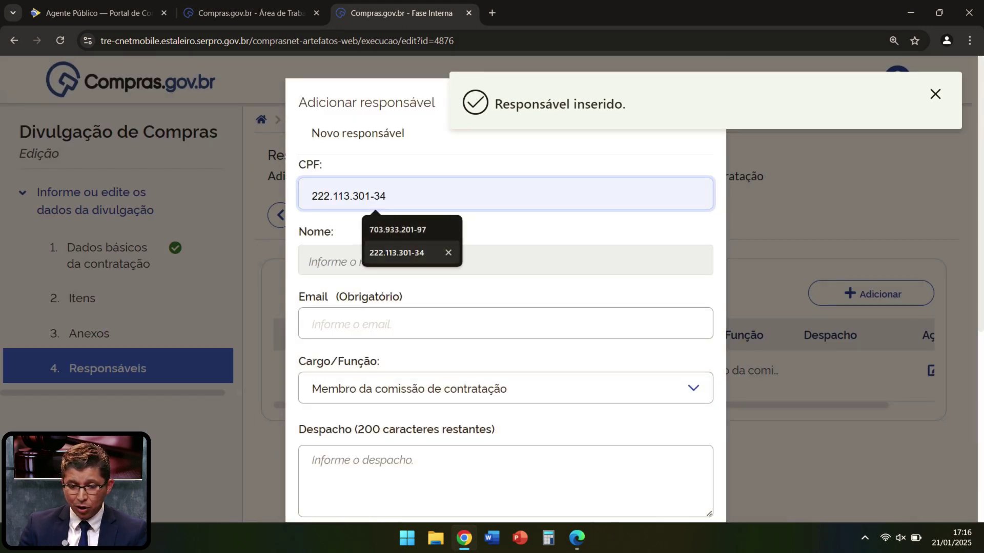
key("Return")
key("Tab")
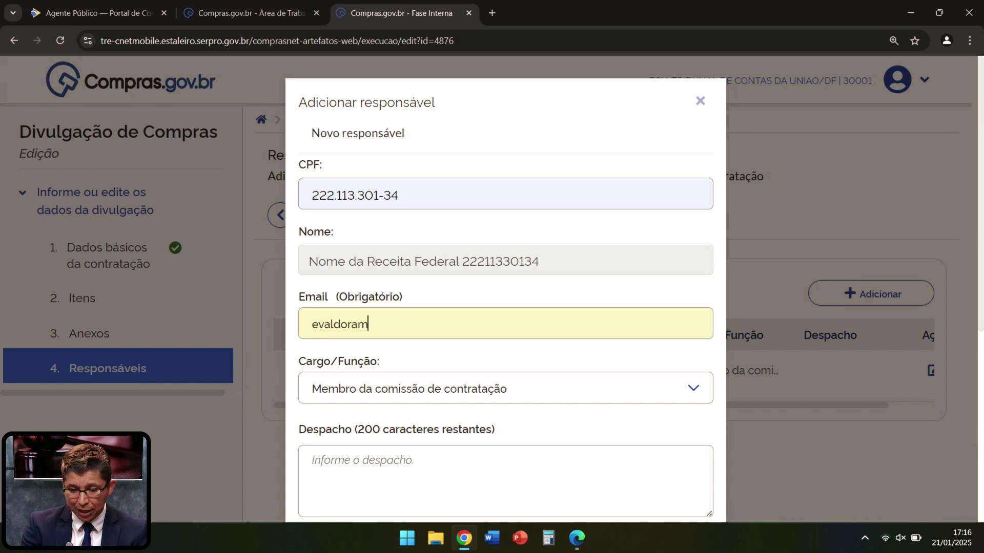
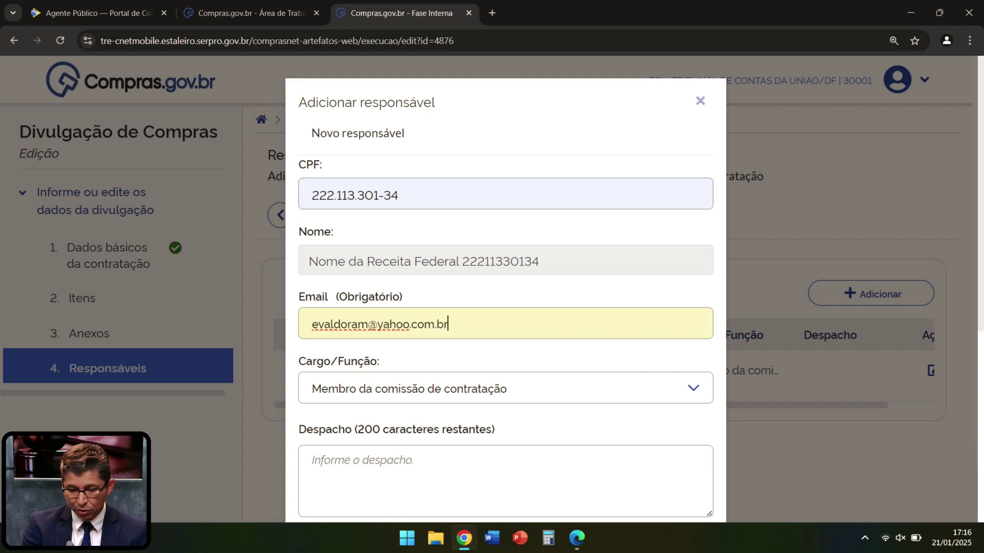
left_click(505, 388)
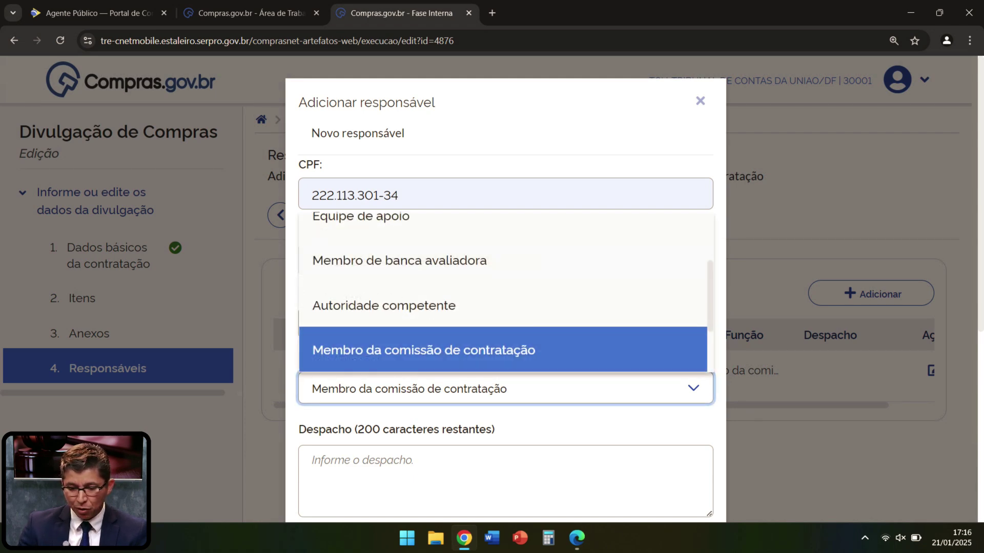
left_click(384, 305)
scroll(505, 308, "down", 2)
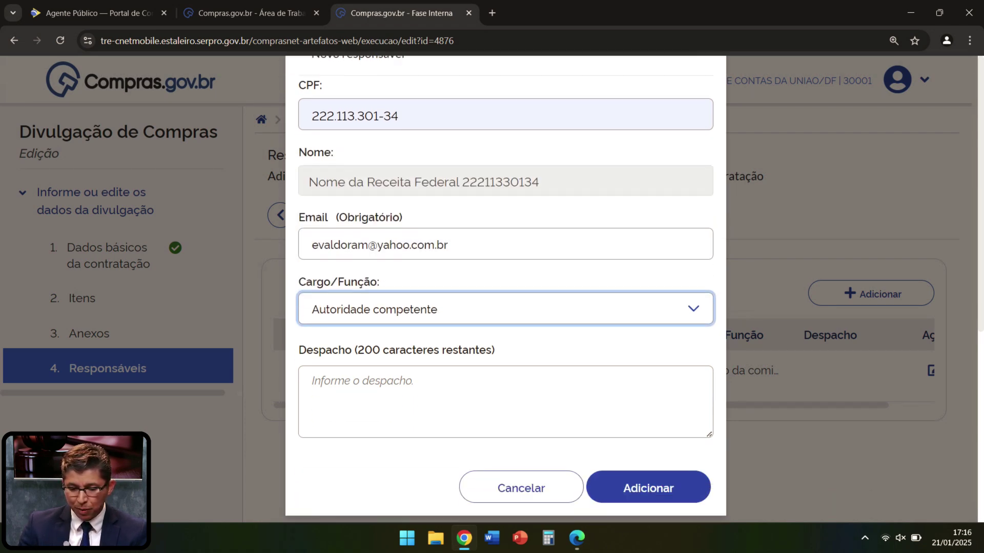
left_click(648, 473)
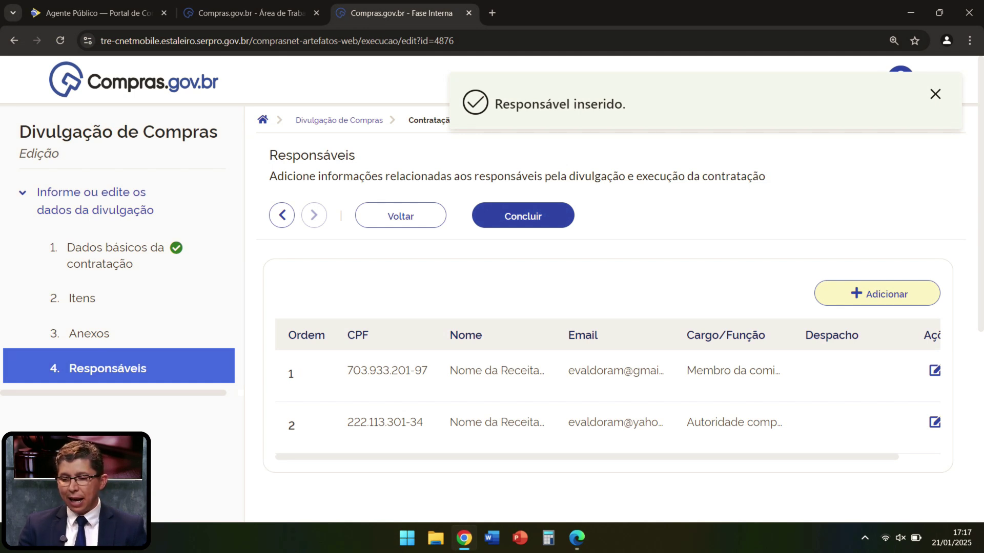
left_click(935, 94)
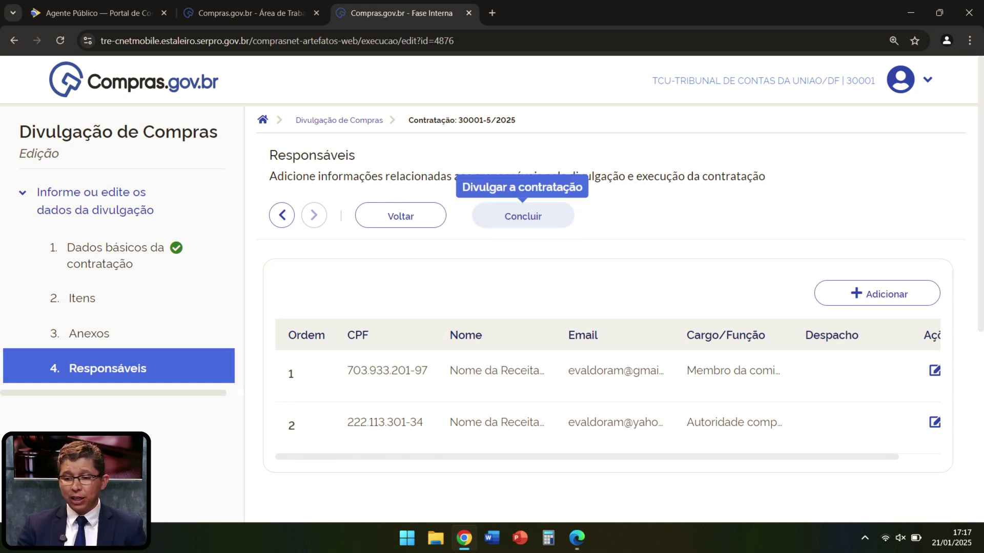
Step: Attempt to save the contracting with Concluir and confirm with Sim
left_click(523, 216)
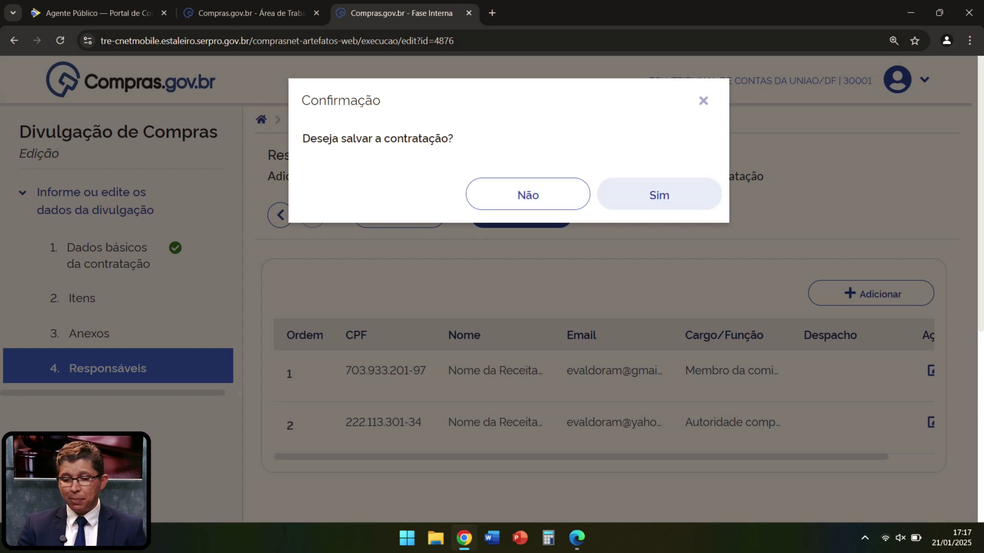
left_click(659, 196)
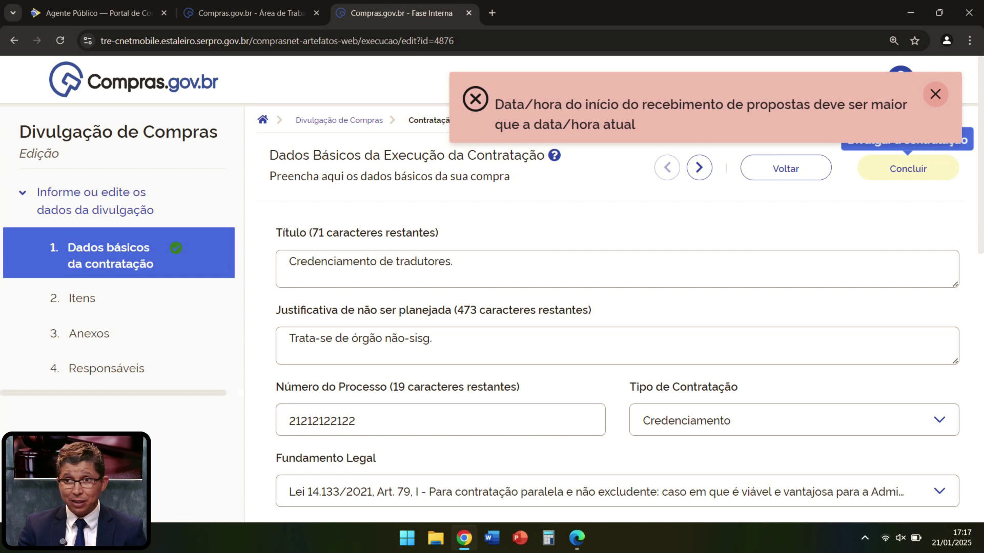
Step: Dismiss the date error and set the proposal-receipt start time to 17:18
left_click(935, 93)
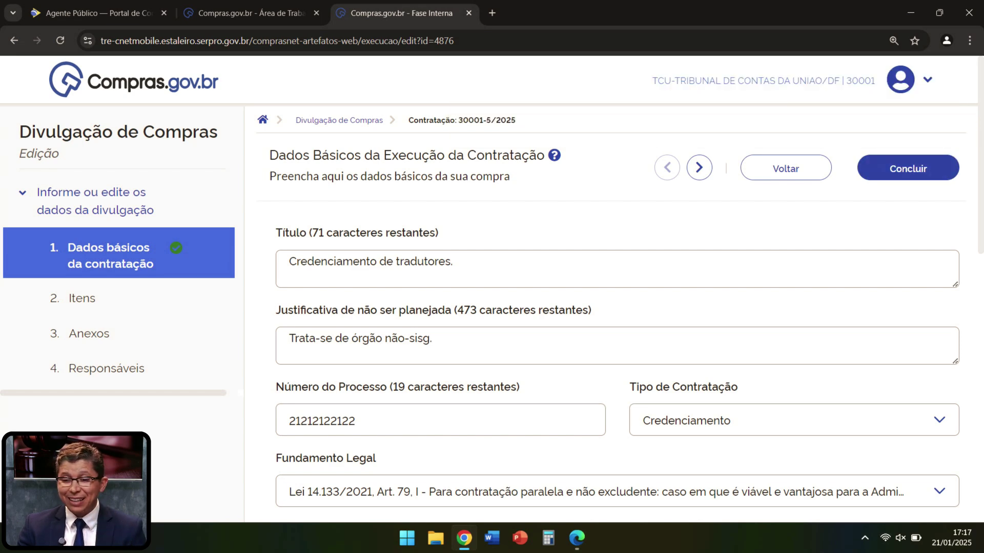
scroll(935, 94, "down", 1)
scroll(615, 307, "down", 4)
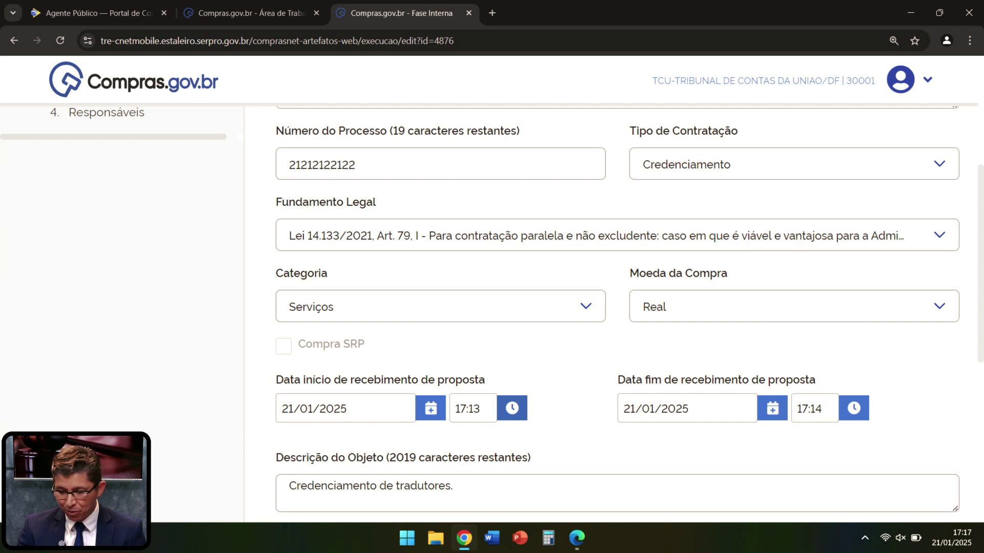
left_click(511, 409)
left_click(578, 445)
left_click(578, 445)
left_click(578, 445)
left_click(578, 446)
left_click(578, 445)
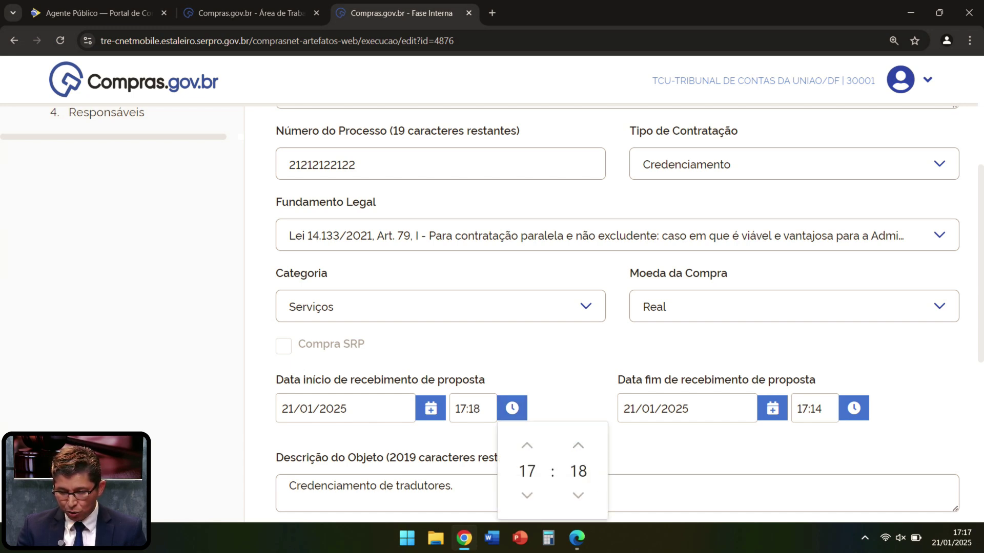
key("Escape")
Step: Set the proposal-receipt end time to 17:20 and request saving with Concluir
left_click(854, 408)
left_click(920, 446)
left_click(920, 446)
left_click(919, 445)
left_click(920, 445)
left_click(919, 446)
left_click(919, 446)
key("Escape")
scroll(615, 307, "up", 5)
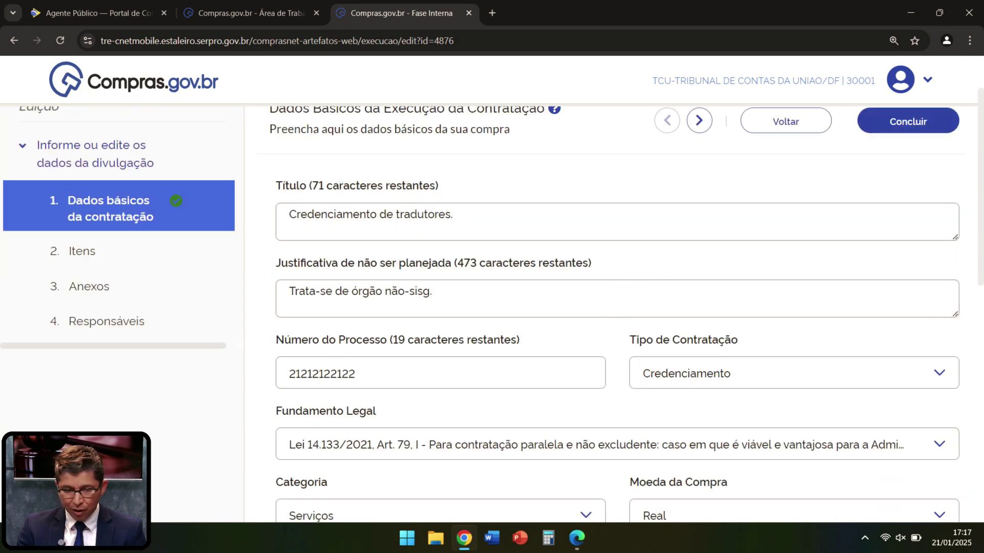
left_click(908, 168)
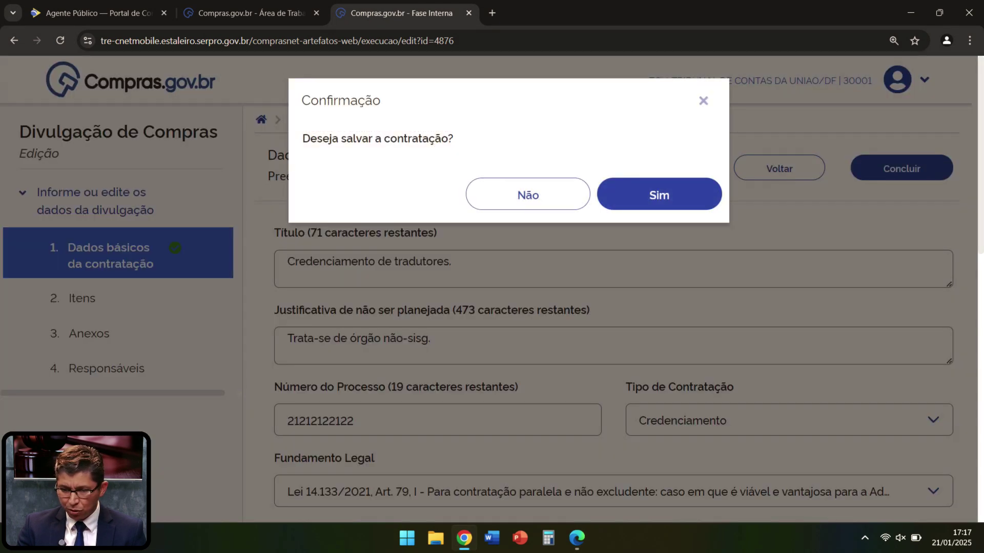
Step: Confirm saving contratação 30001-5/2025 and publish it with Divulgar a contratação
left_click(659, 193)
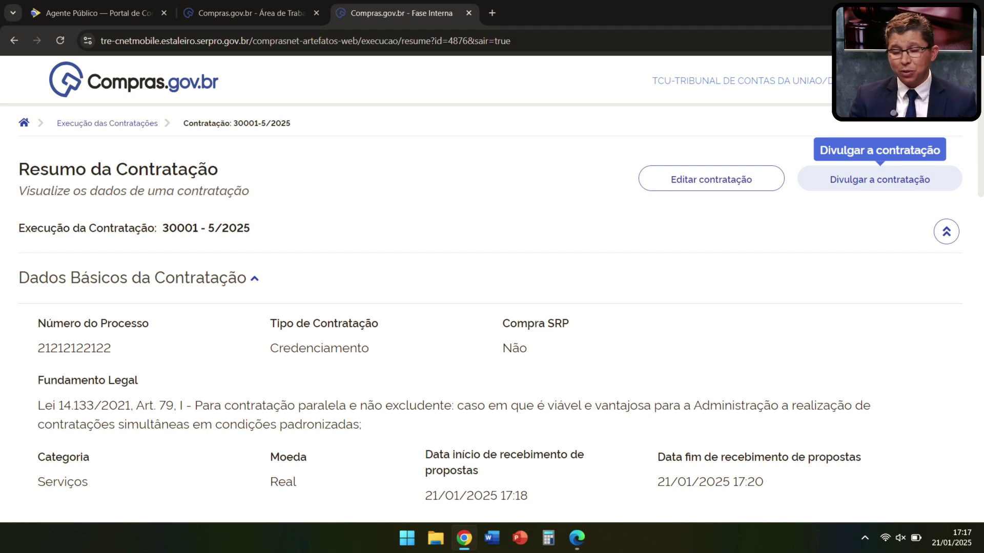
left_click(879, 179)
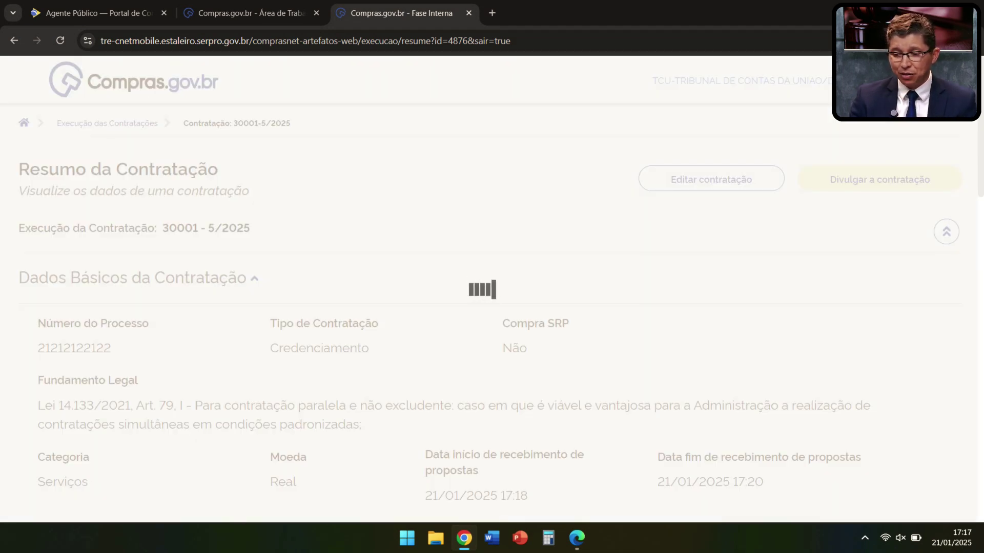
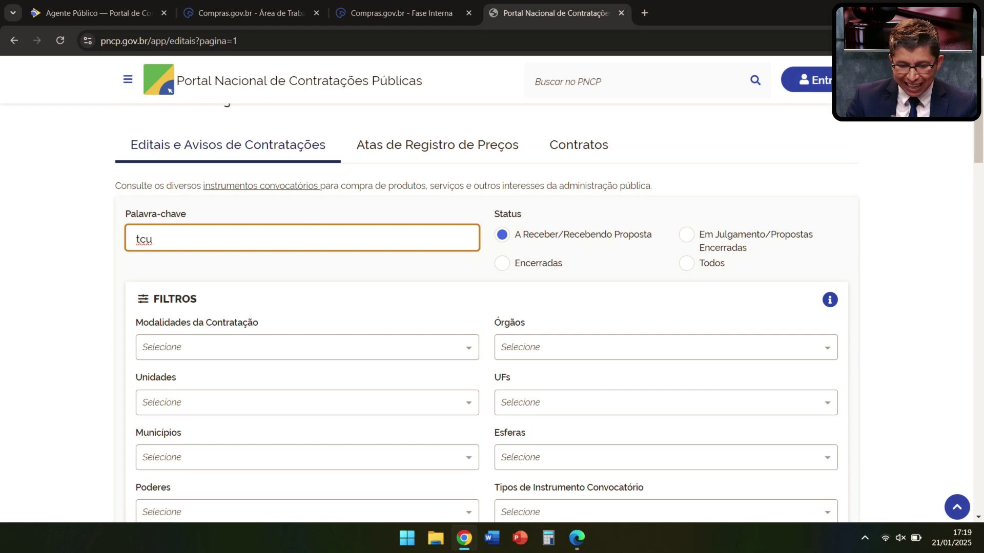
Step: Filter the 'tcu' search to the Credenciamento modality and review the 7 matching notices
left_click(198, 424)
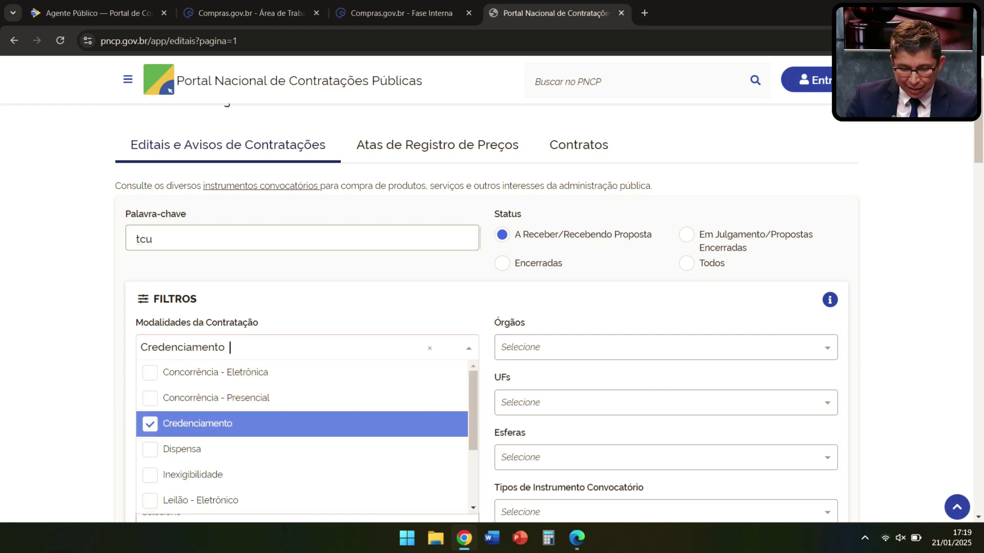
key("Escape")
scroll(486, 307, "down", 3)
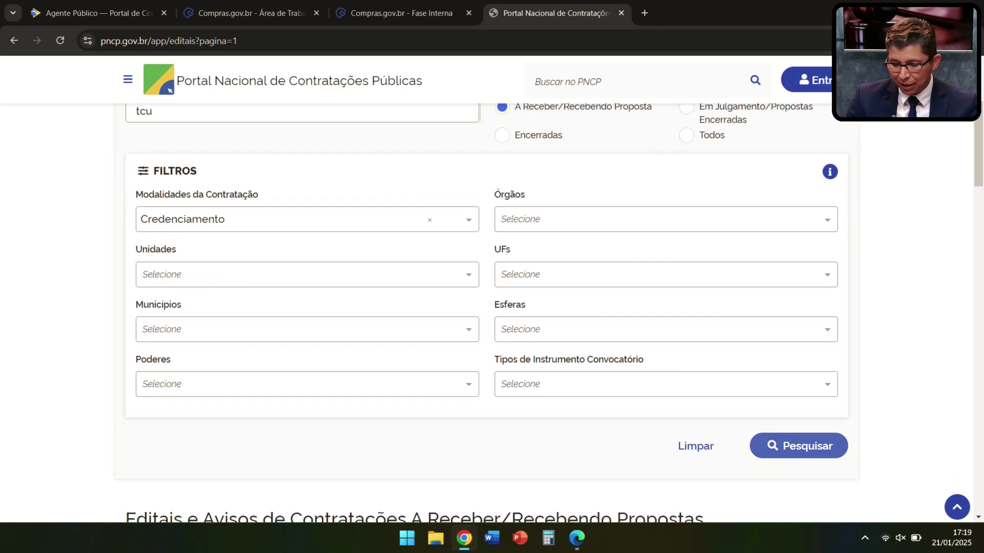
left_click(795, 445)
scroll(492, 307, "down", 9)
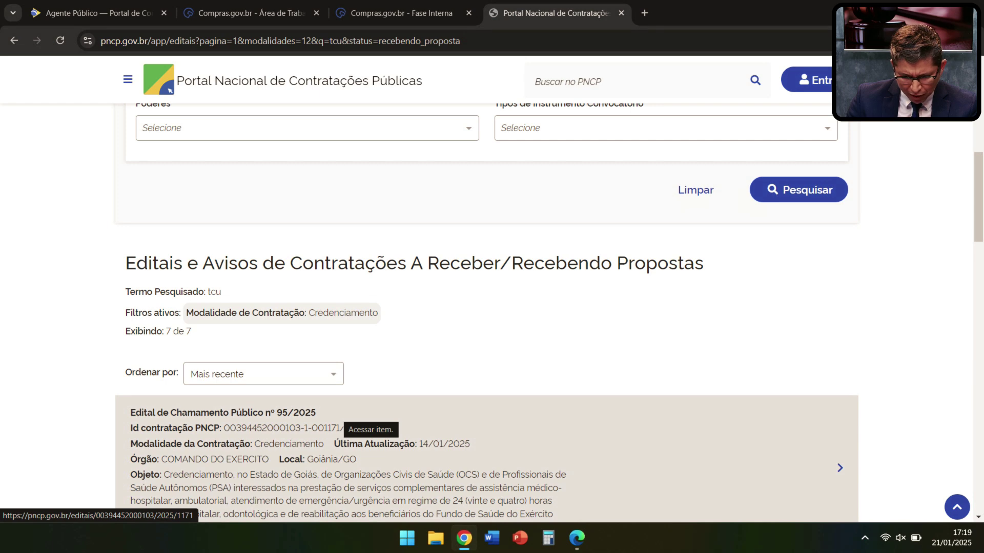
scroll(328, 453, "down", 3)
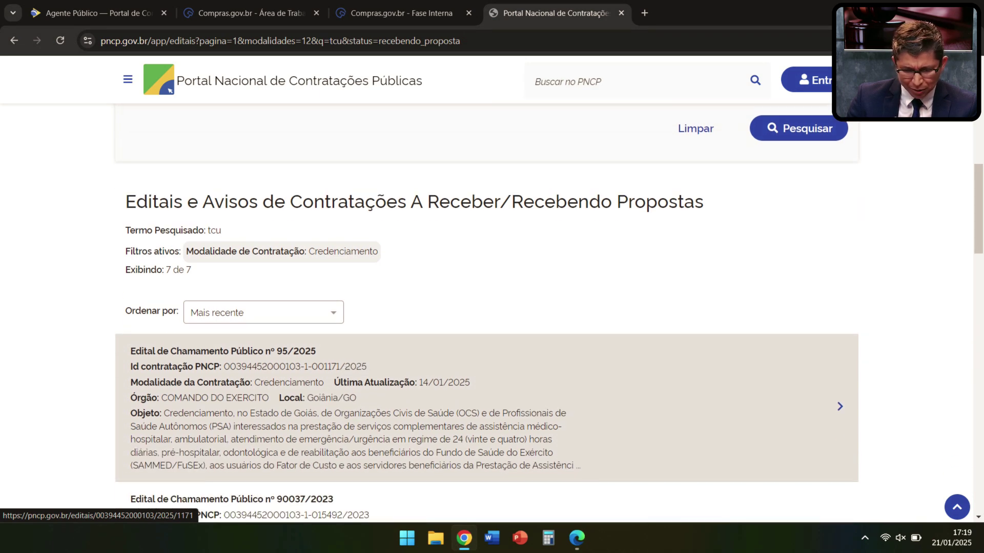
scroll(487, 312, "up", 10)
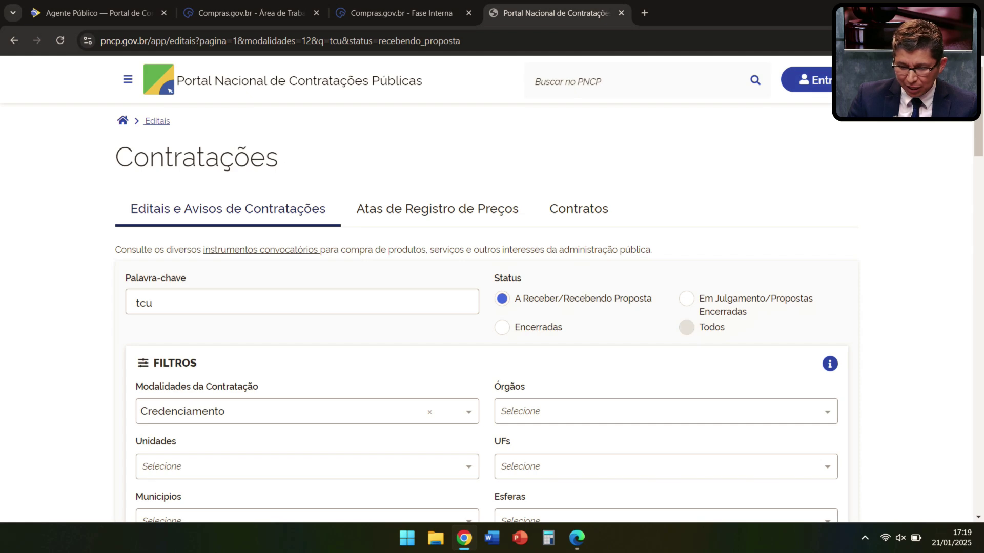
scroll(491, 318, "down", 5)
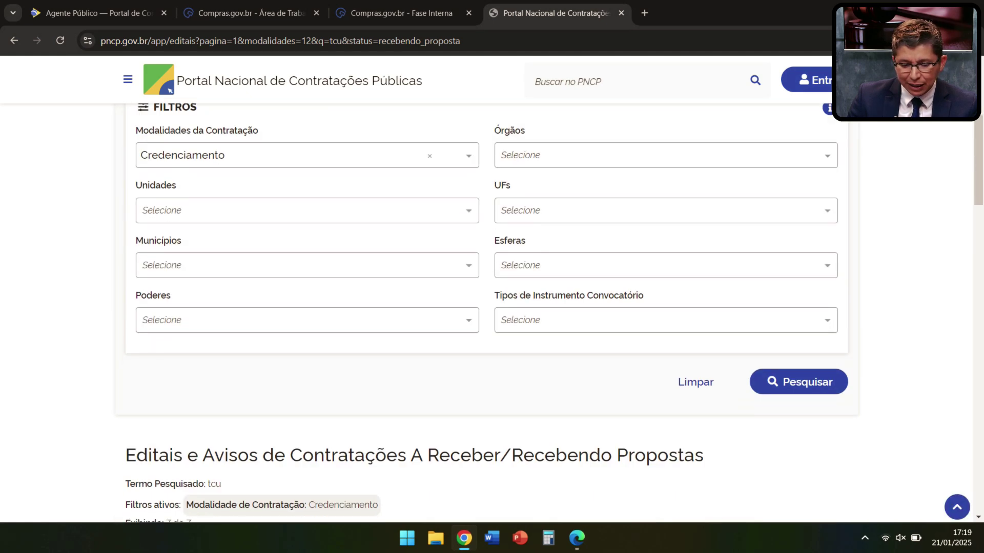
Step: Clear the filters, search all notices receiving proposals for keyword 'tcu', and browse the results
left_click(695, 382)
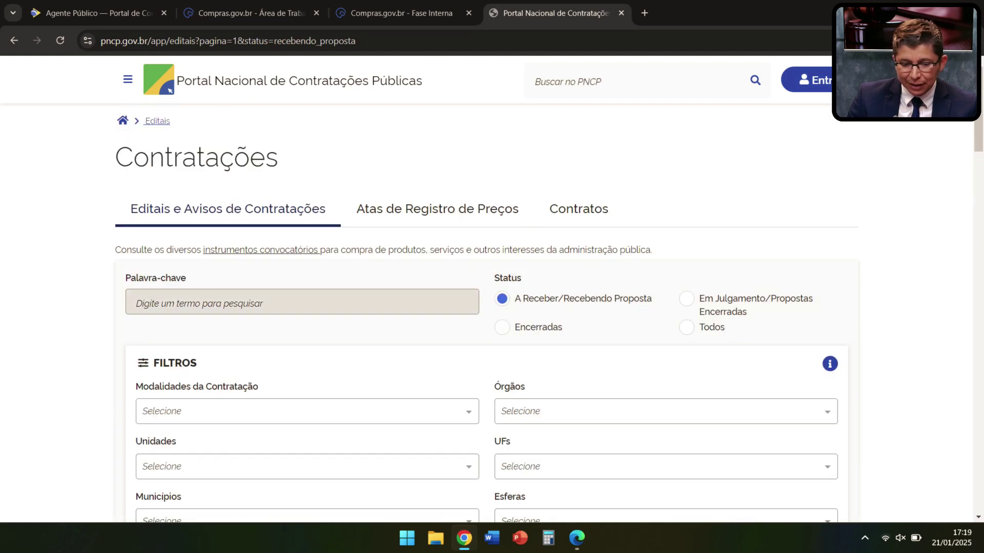
left_click(303, 302)
type("tc")
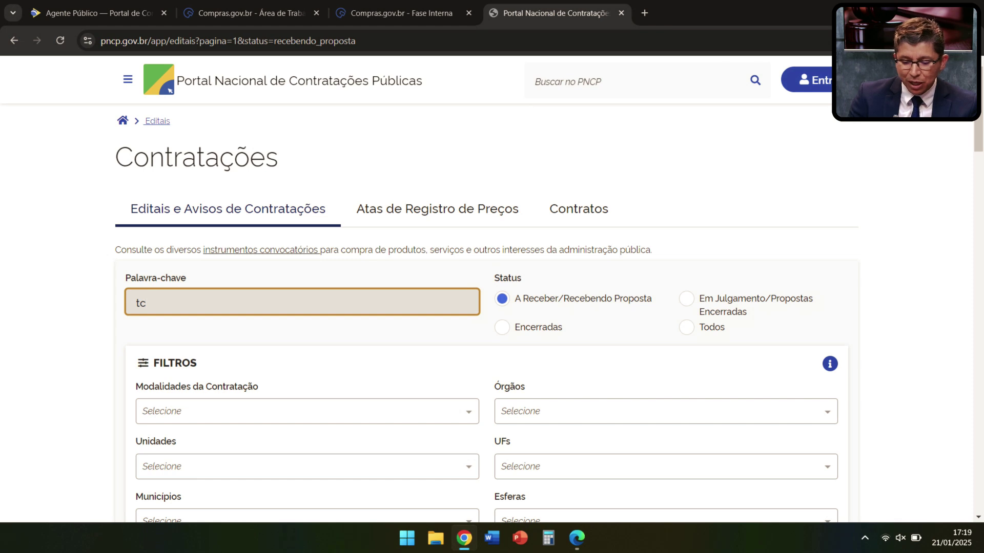
type("u")
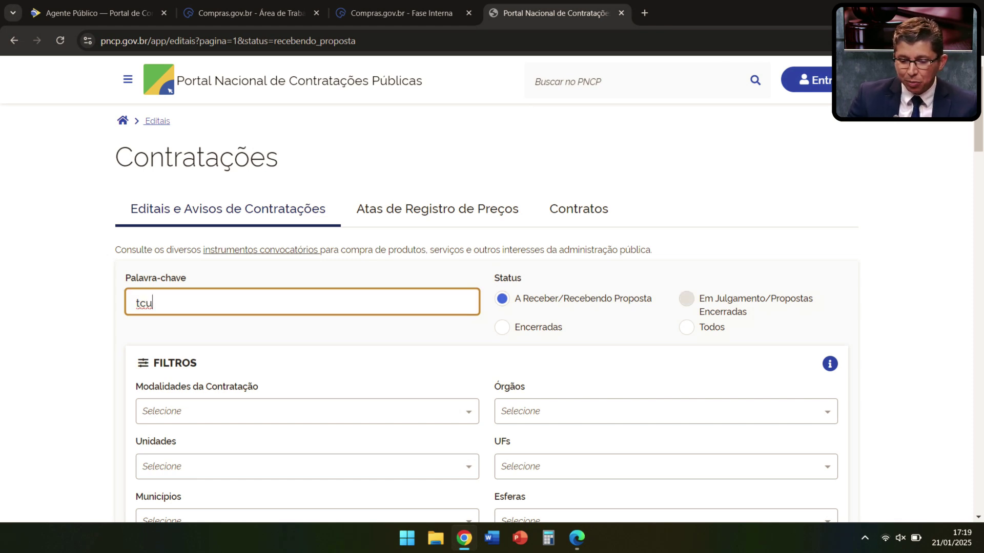
key("Return")
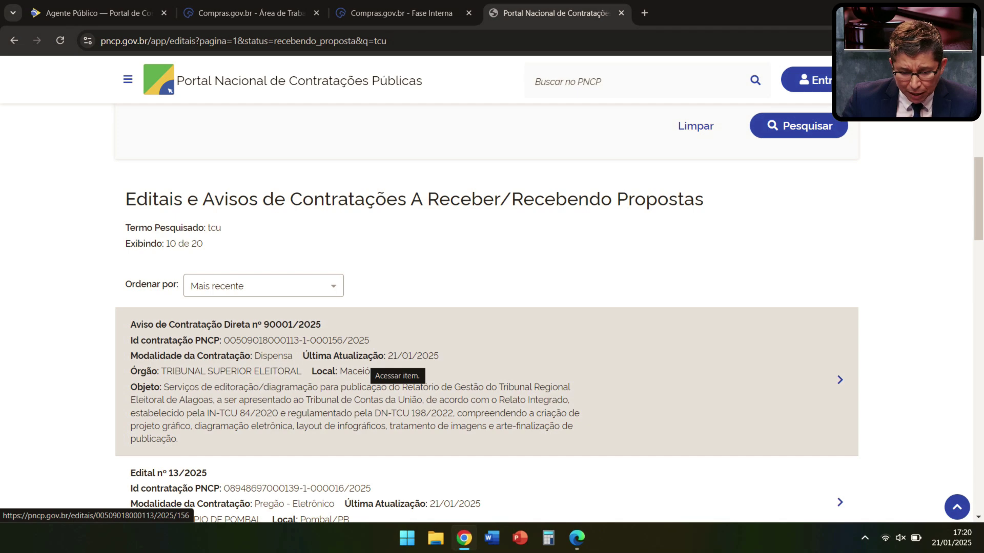
scroll(389, 368, "down", 4)
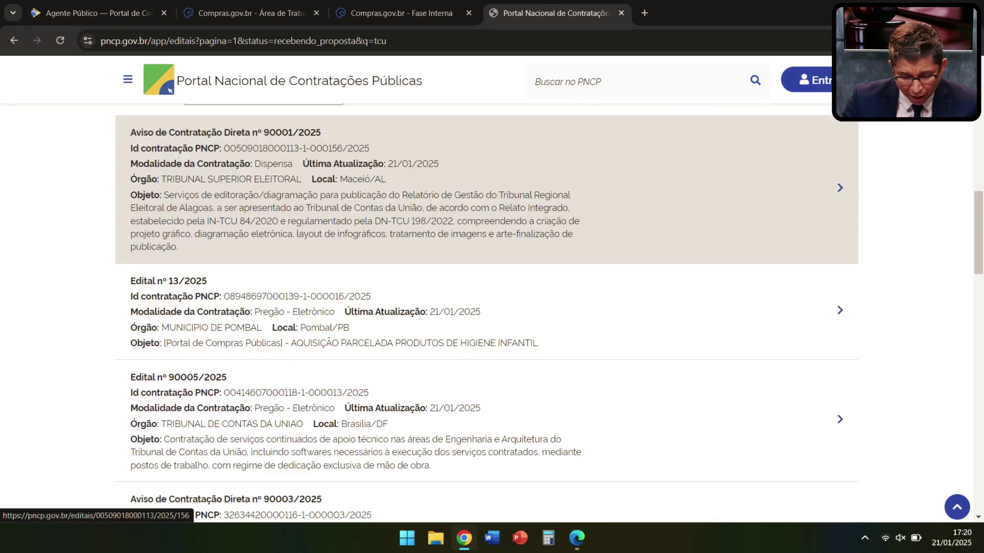
scroll(461, 328, "down", 1)
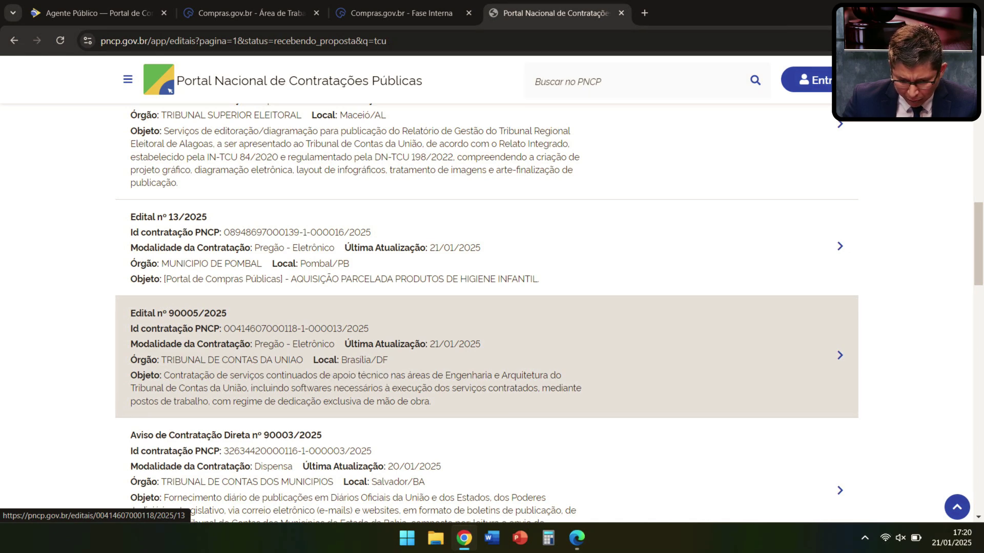
scroll(486, 333, "down", 3)
scroll(486, 358, "down", 2)
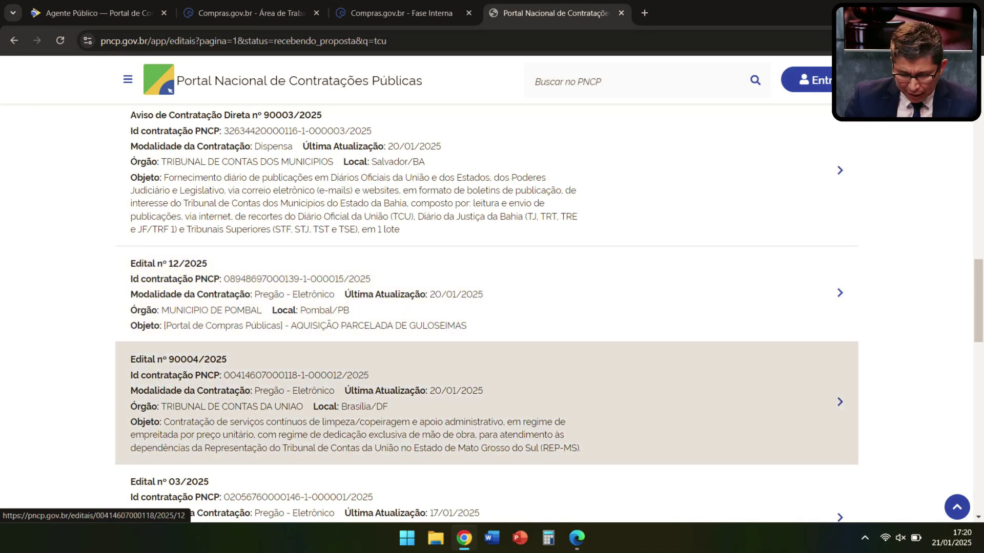
scroll(487, 369, "down", 1)
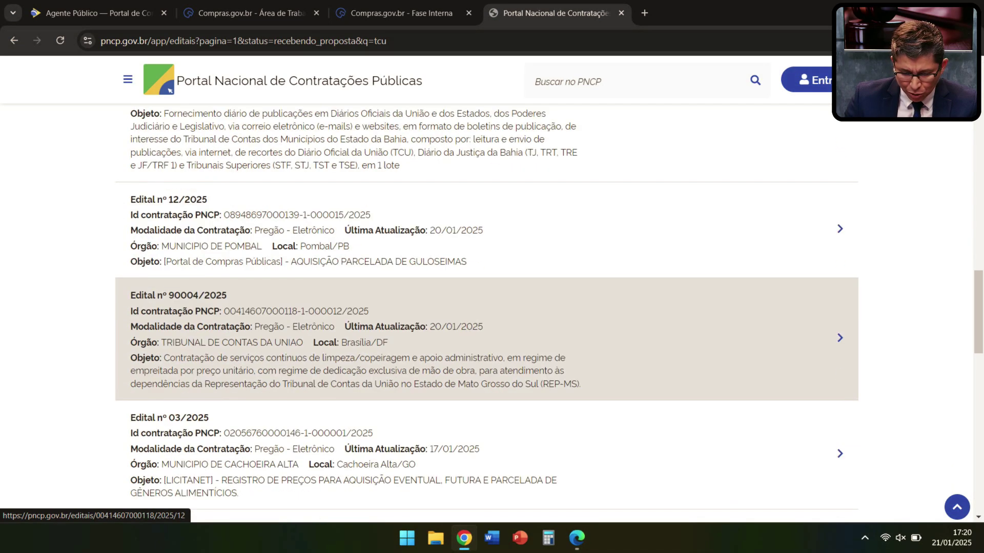
scroll(487, 369, "down", 1)
scroll(486, 368, "up", 1)
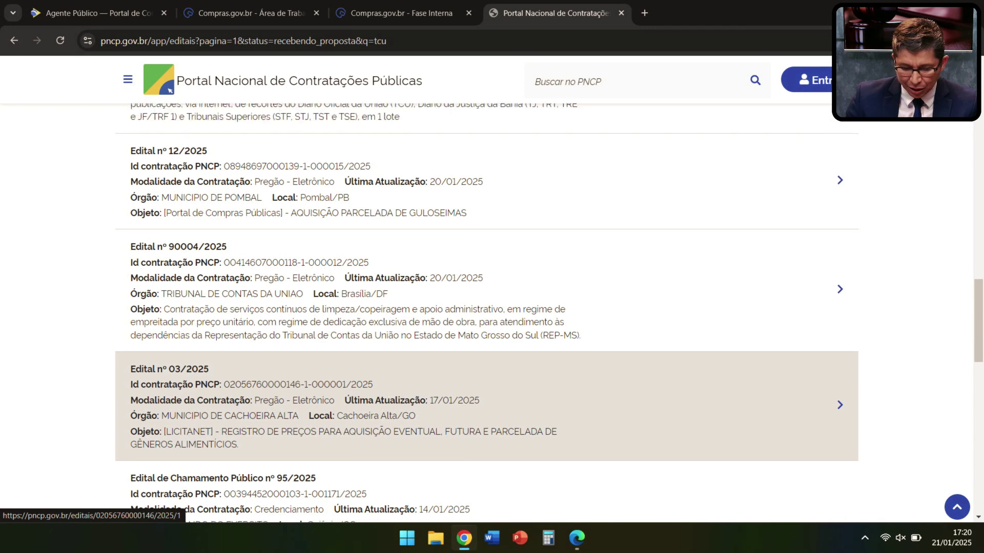
scroll(486, 369, "up", 9)
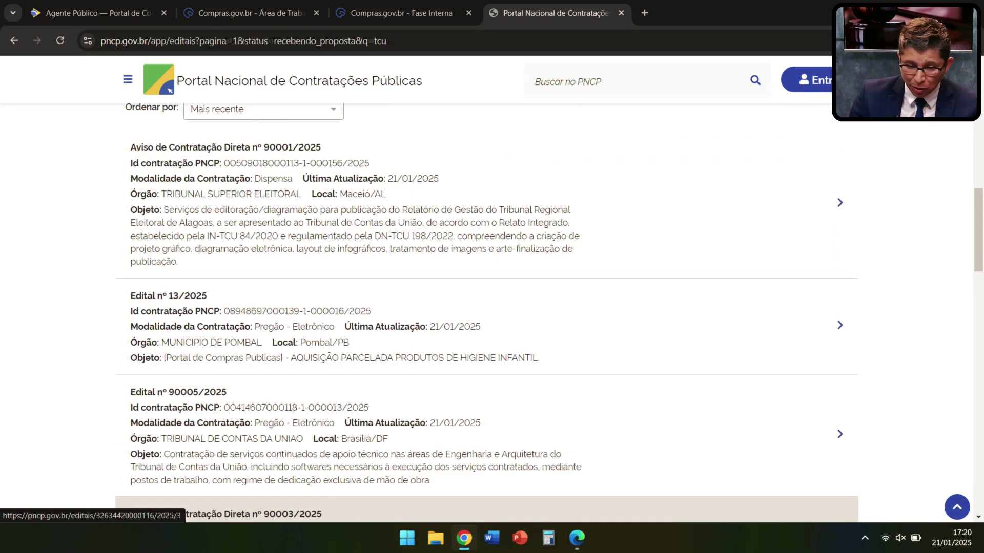
scroll(486, 369, "up", 4)
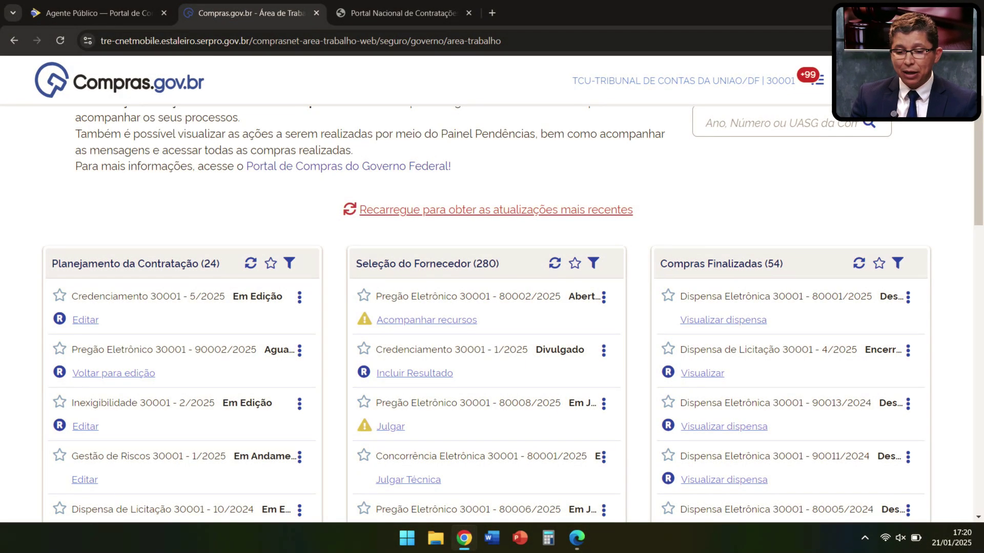
Step: Reload the work area and open Credenciamento 30001 - 5/2025's PNCP notice page from its summary
left_click(628, 208)
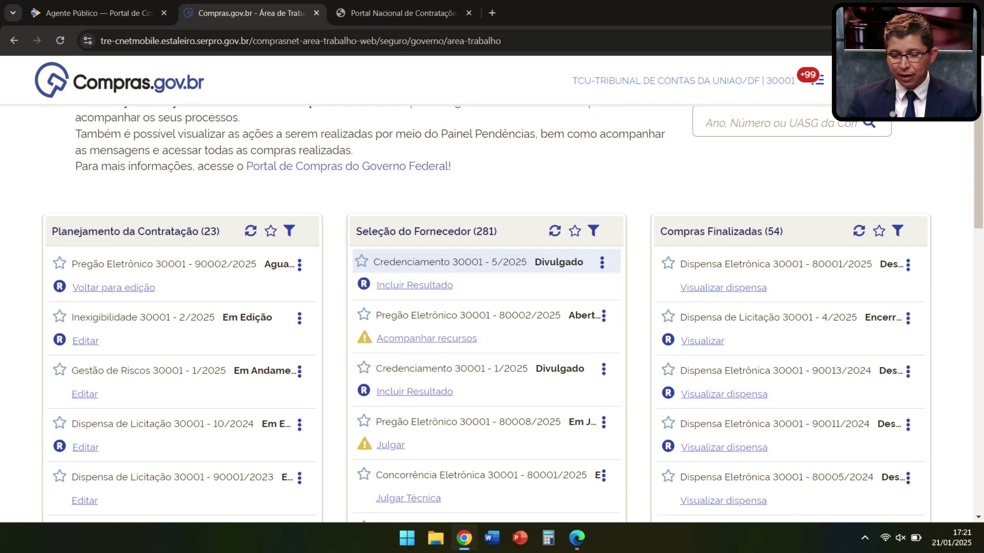
left_click(603, 265)
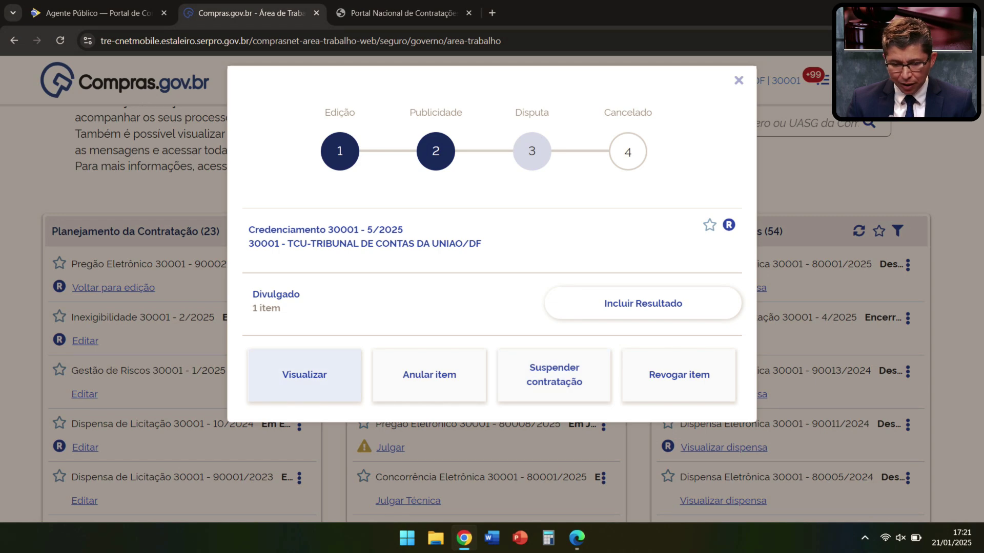
left_click(304, 375)
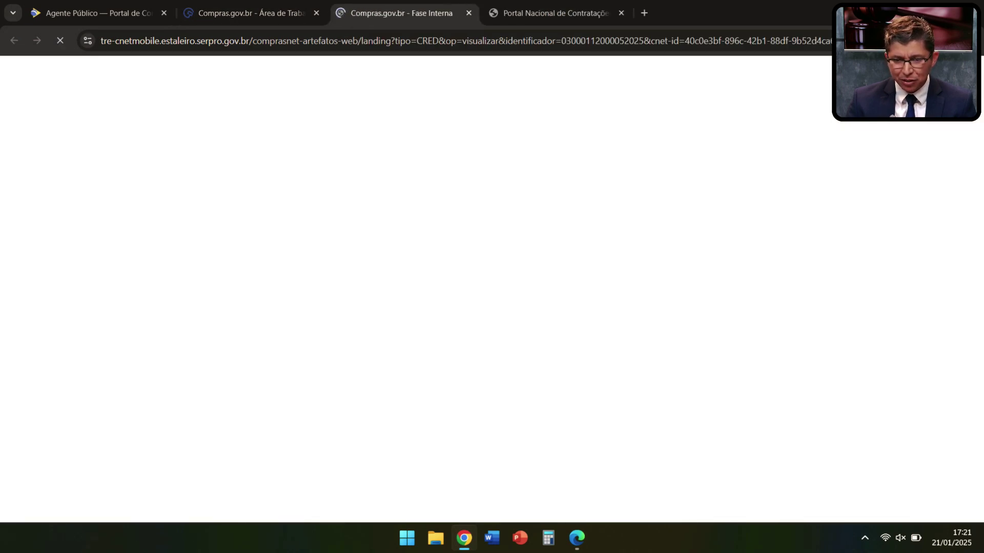
scroll(490, 313, "down", 5)
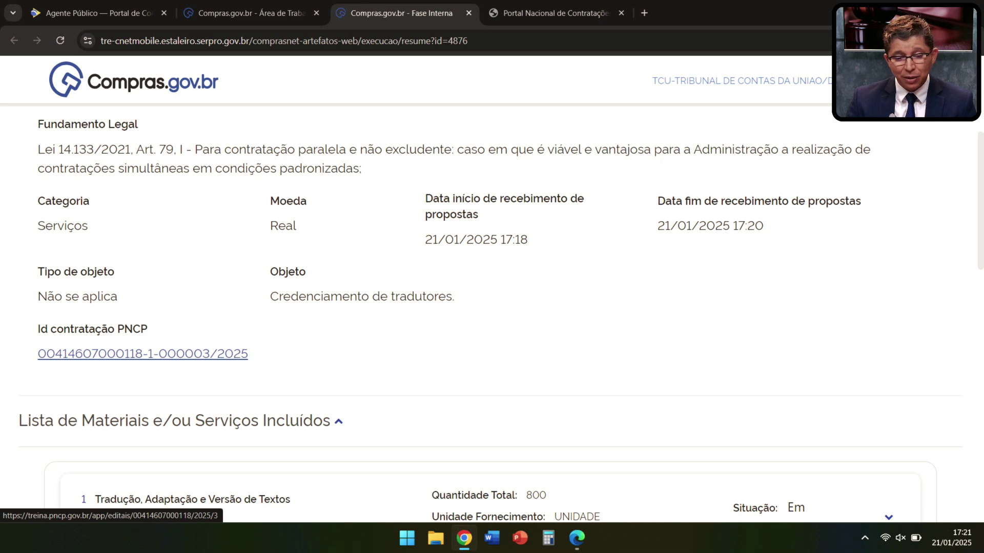
left_click(142, 353)
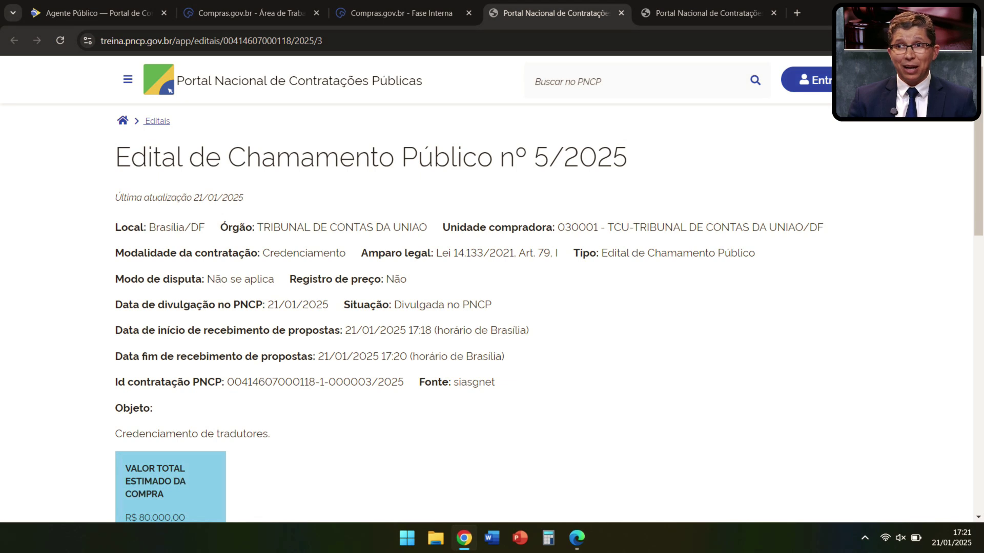
Step: Review Edital de Chamamento Público nº 5/2025 and its attached edital PDF under Arquivos
scroll(492, 313, "down", 3)
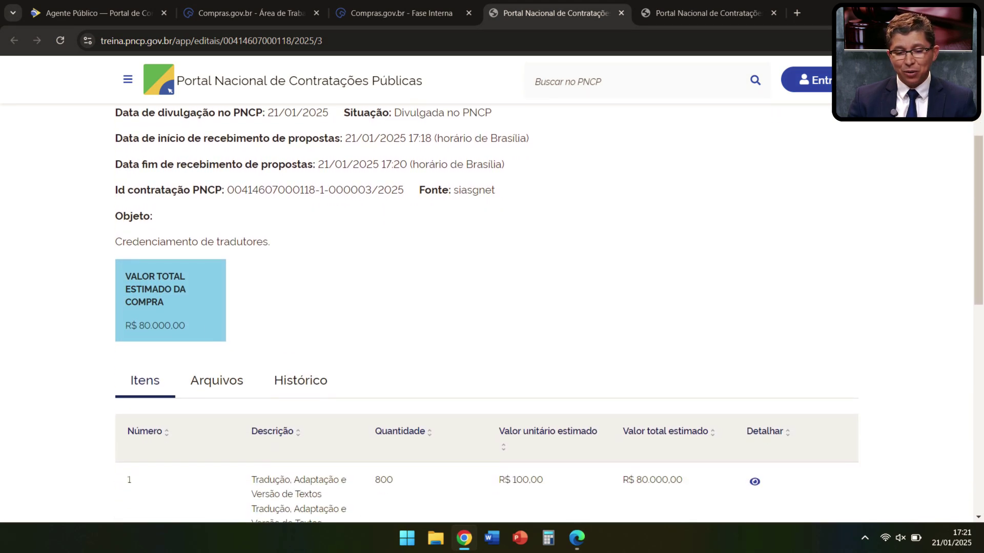
scroll(492, 312, "up", 1)
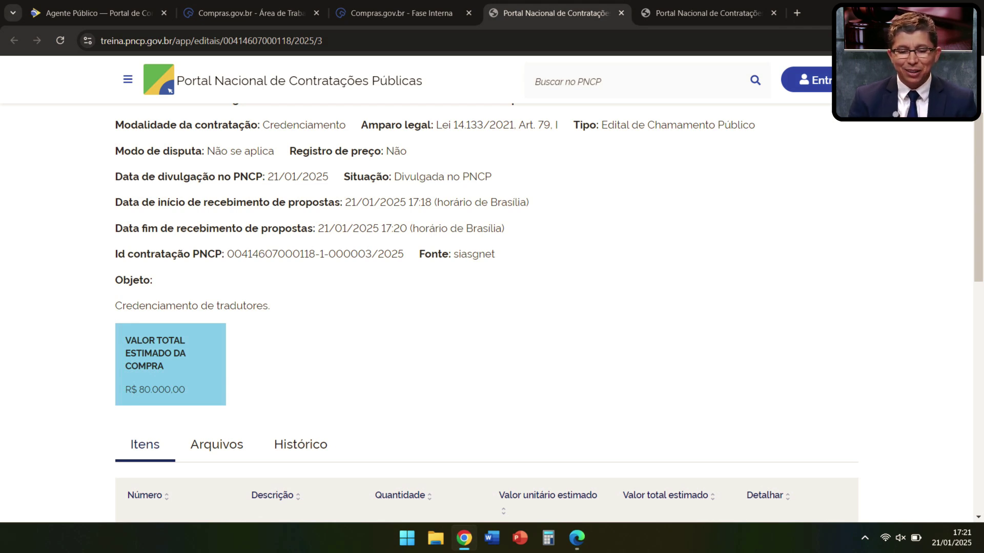
scroll(492, 307, "down", 3)
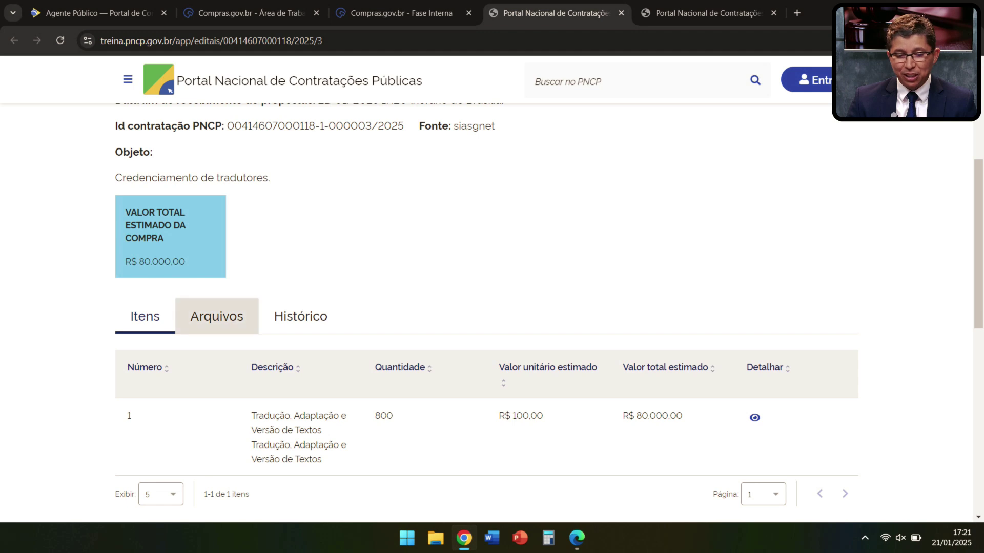
left_click(217, 316)
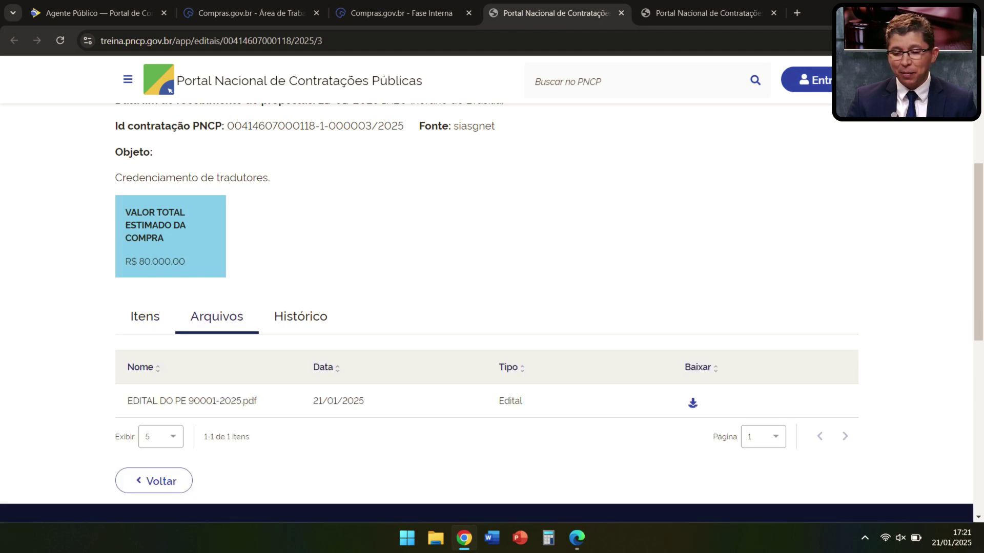
scroll(301, 316, "up", 5)
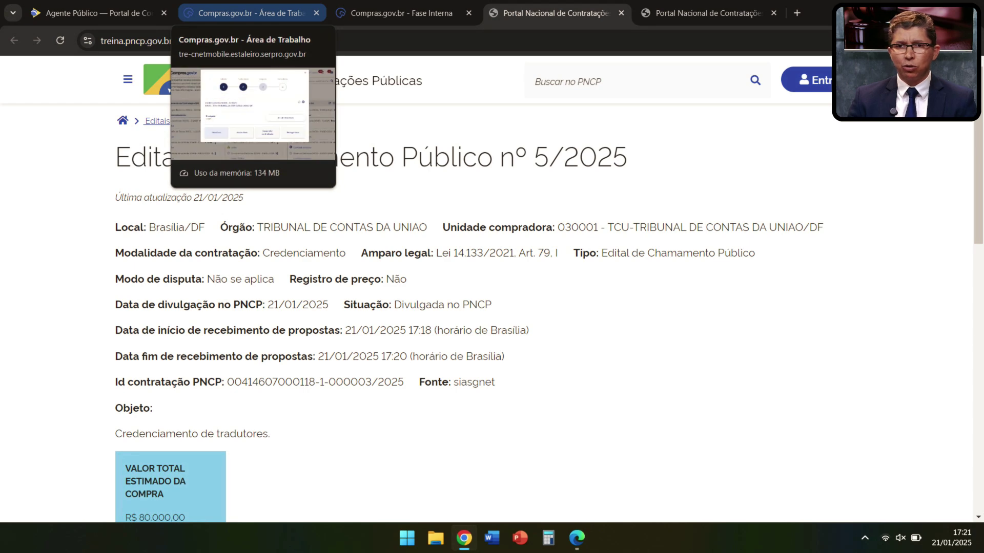
Step: Return to the Área de Trabalho and open Credenciamento 30001 - 5/2025's actions
left_click(246, 13)
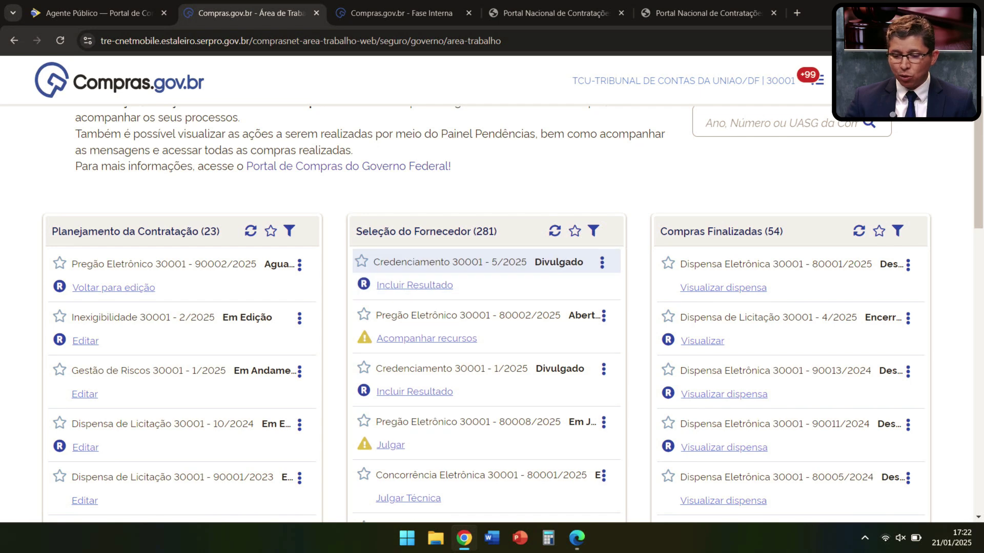
left_click(602, 262)
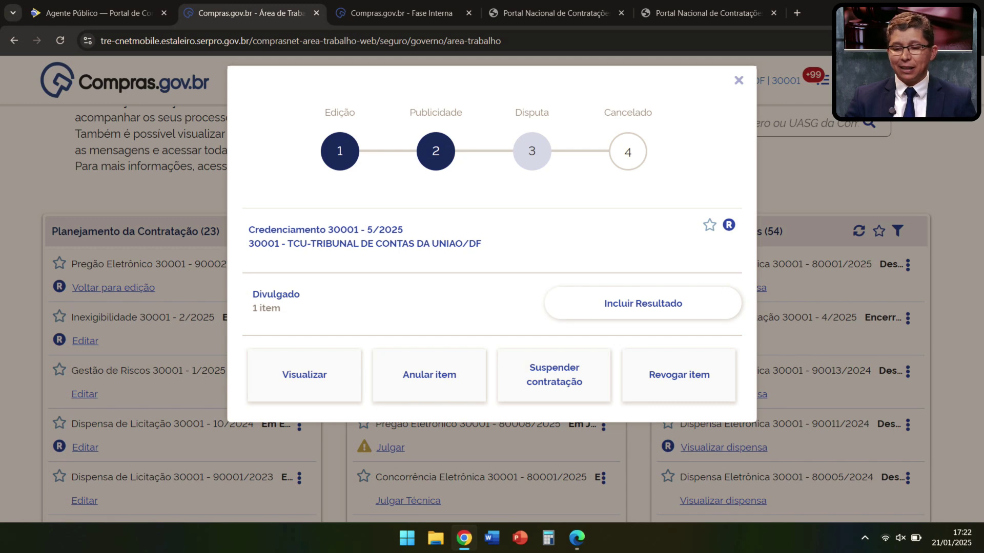
Step: Open the Incluir Resultado page for Credenciamento 30001 - 5/2025
left_click(642, 304)
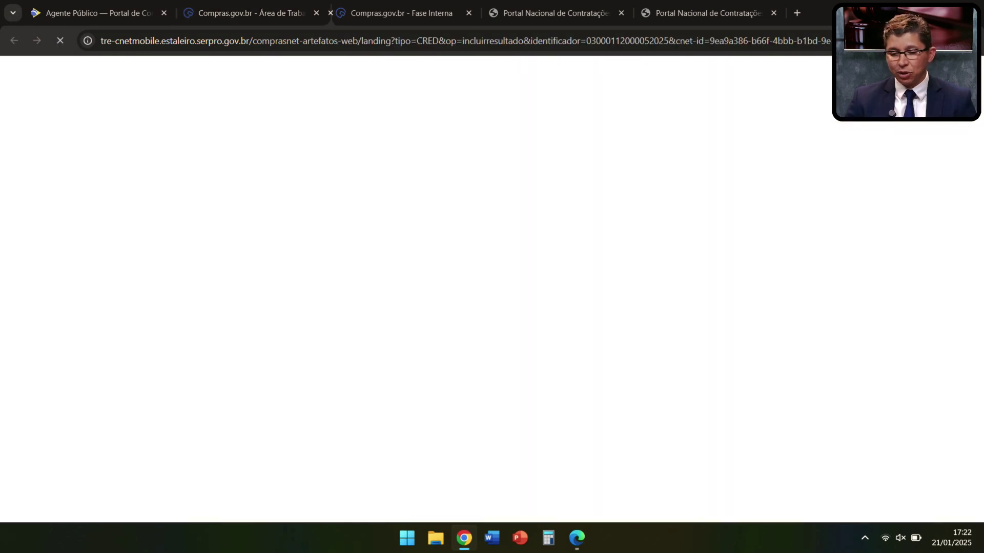
scroll(492, 297, "down", 10)
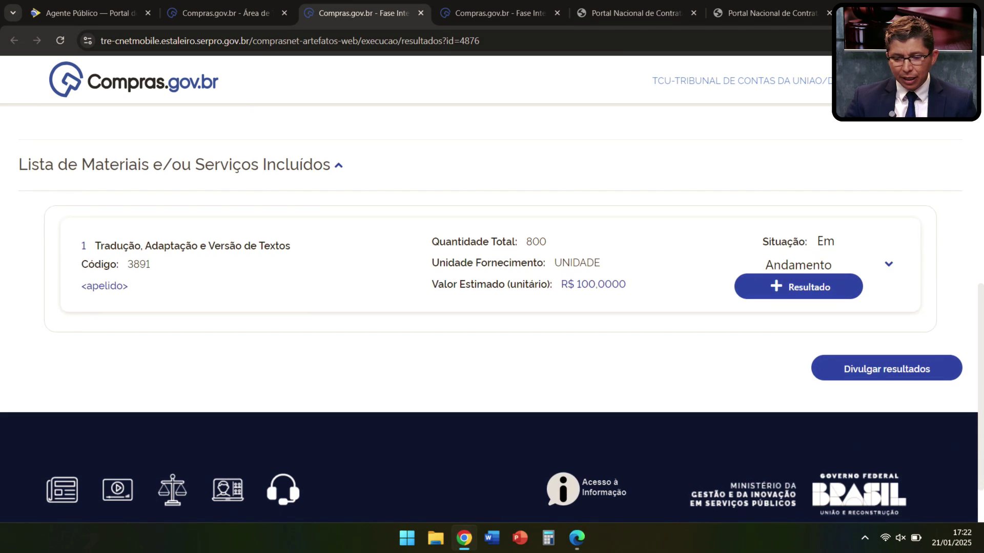
scroll(492, 307, "up", 3)
scroll(492, 297, "down", 1)
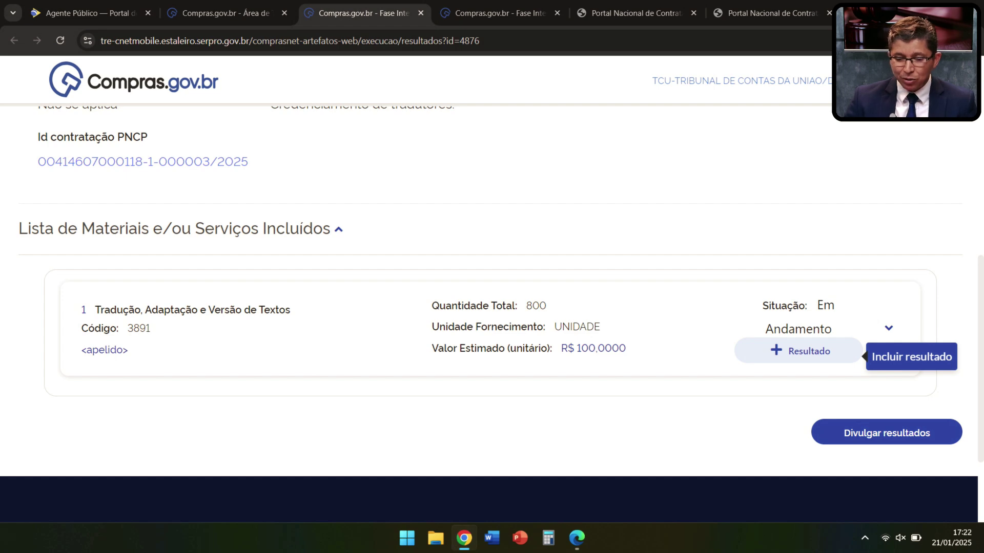
Step: Add a supplier result to item 1: 300 units at R$ 100,0000 each, and save
left_click(800, 351)
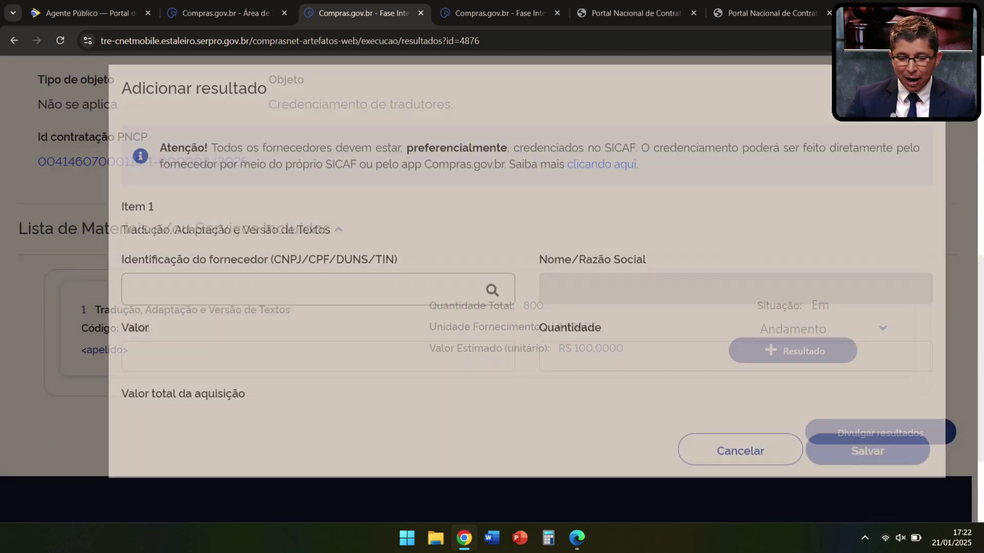
left_click(308, 304)
key("Down")
key("Return")
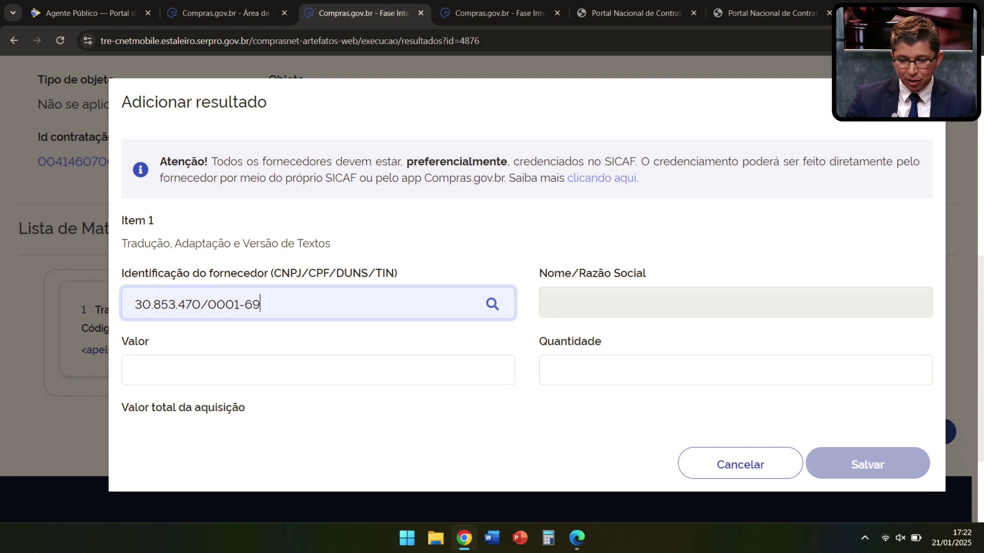
key("Tab")
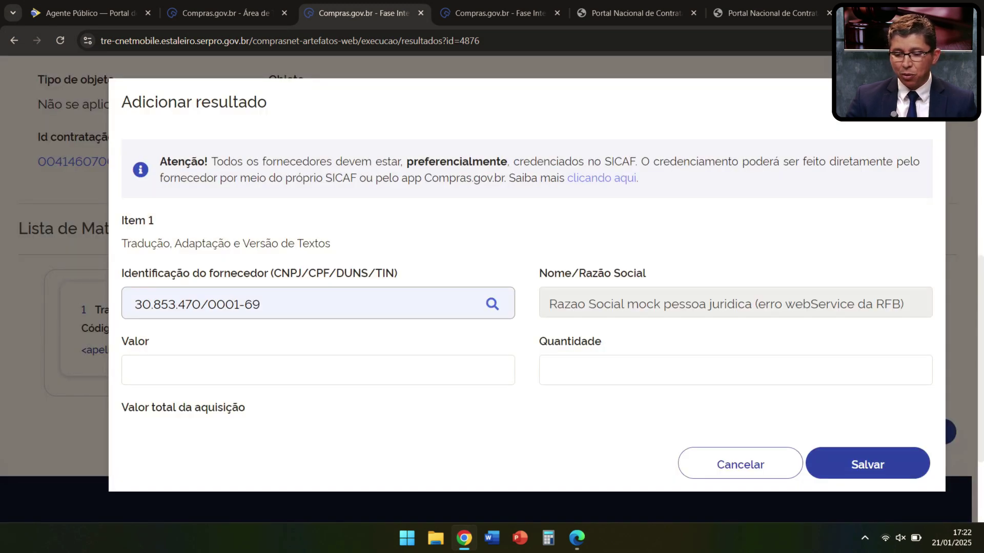
key("Tab")
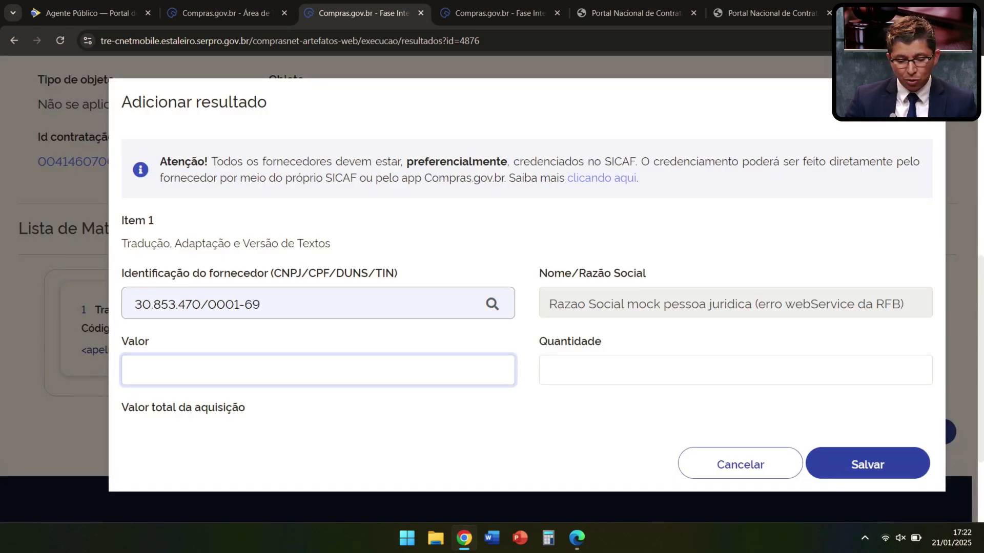
type("1")
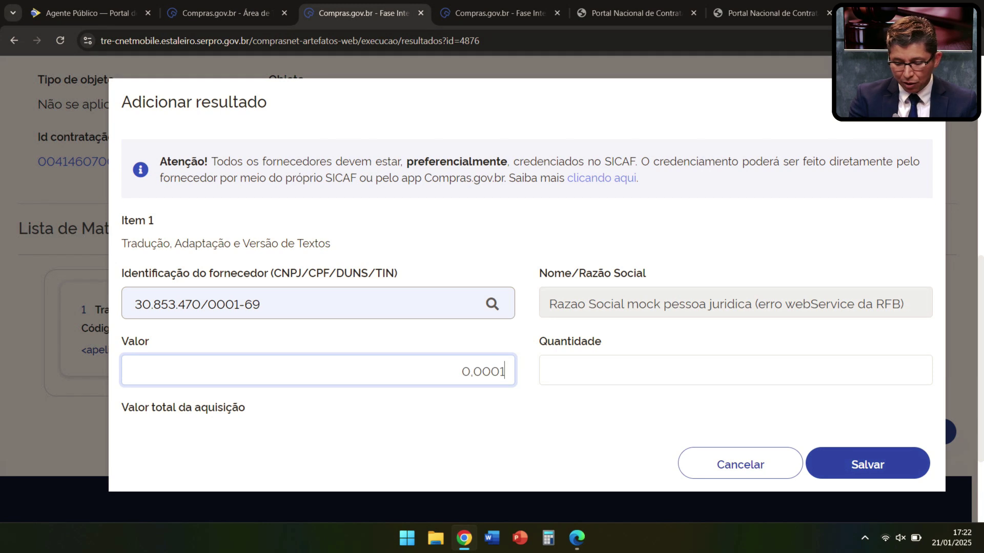
type("00,0000")
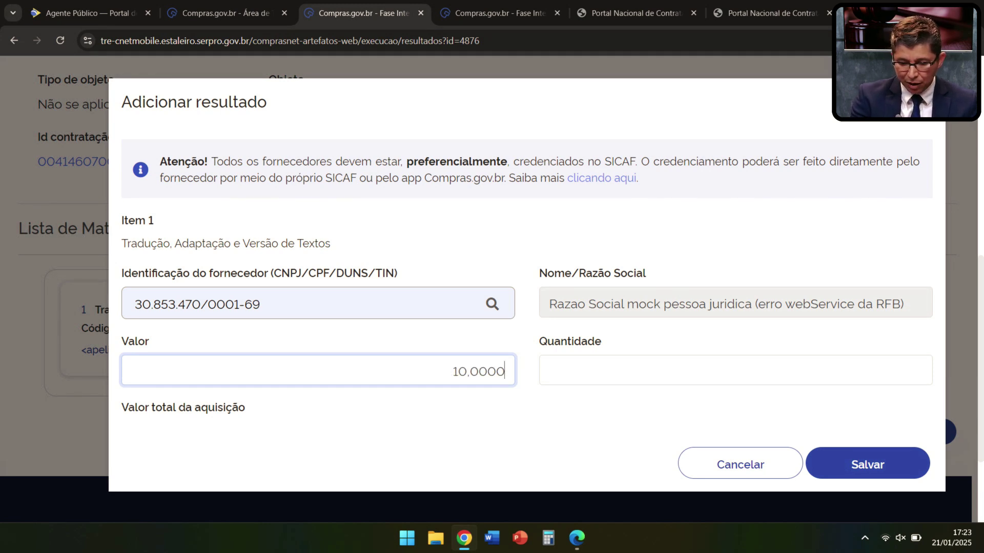
key("Tab")
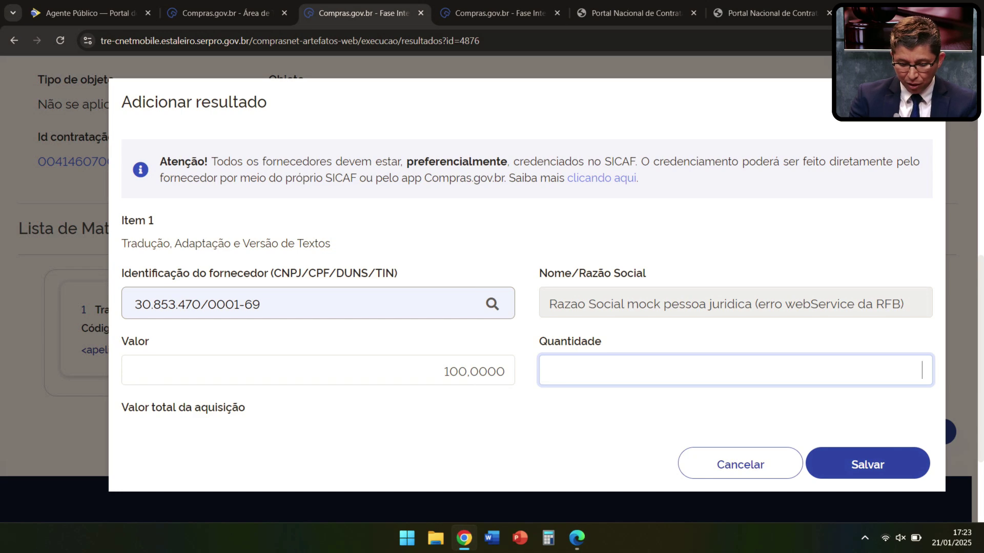
type("300")
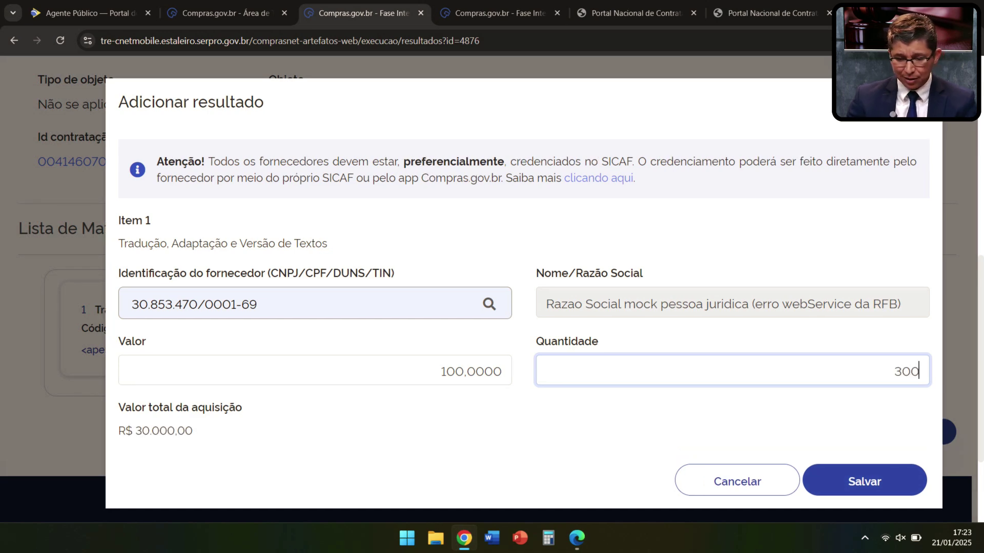
key("Return")
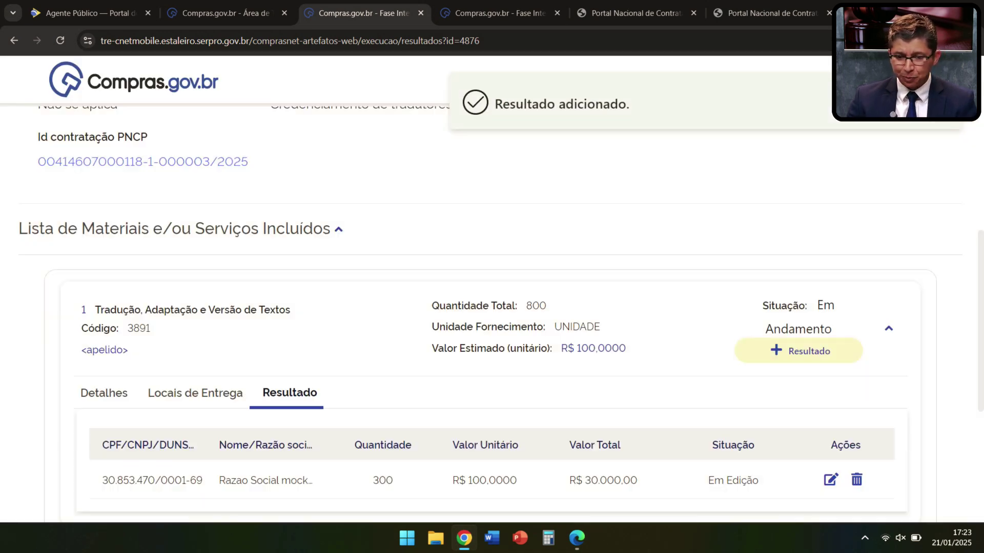
scroll(820, 390, "down", 2)
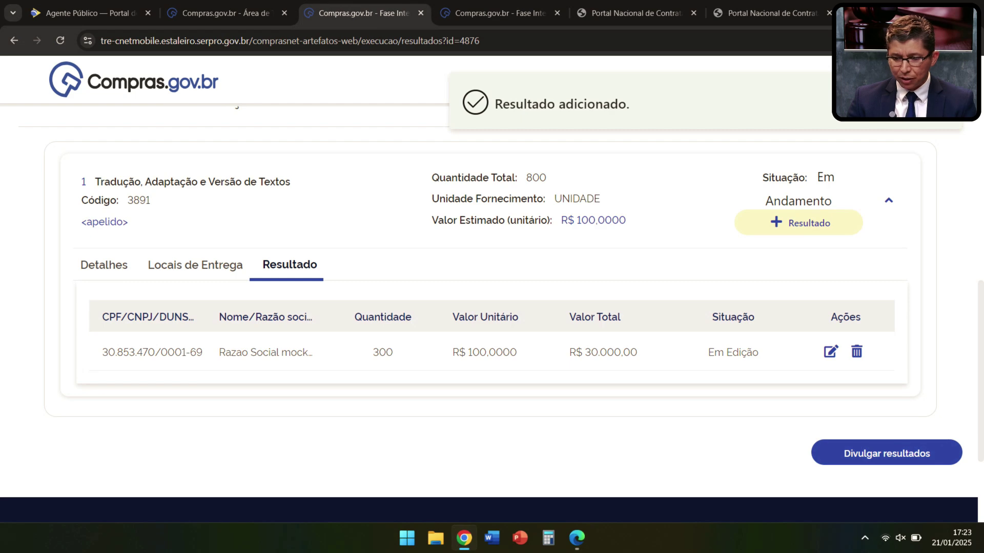
scroll(492, 324, "up", 3)
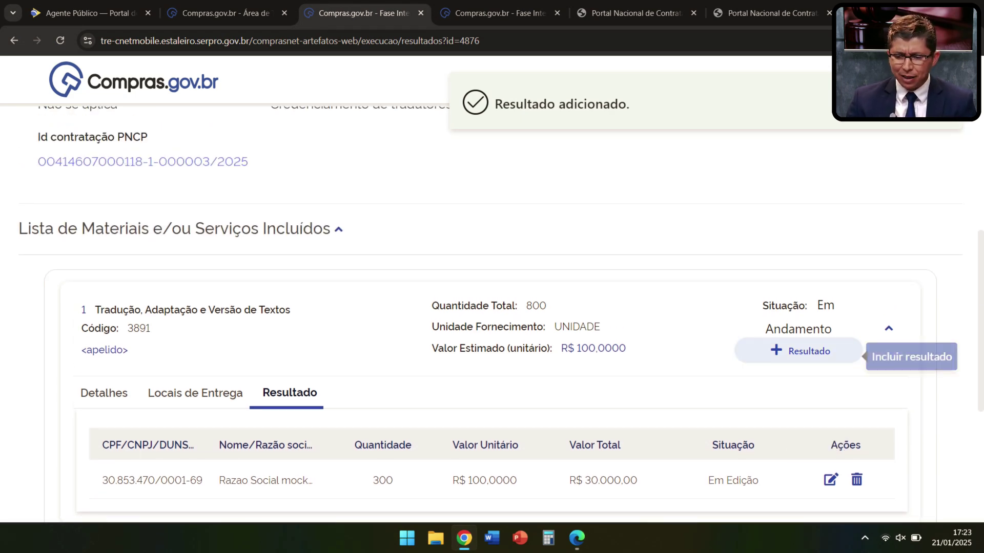
Step: Add a second supplier by CNPJ to item 1: 200 units at R$ 100,0000, and save
left_click(799, 351)
left_click(198, 304)
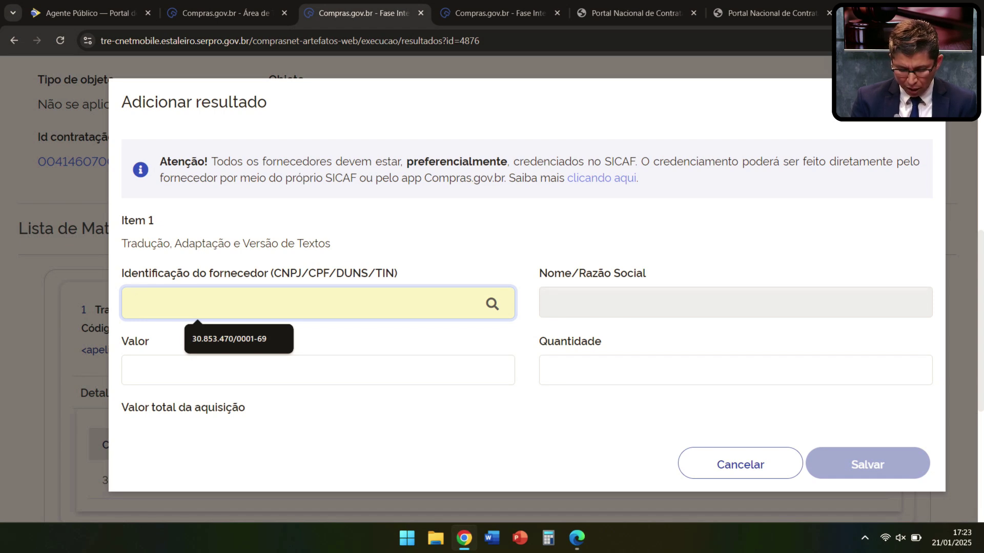
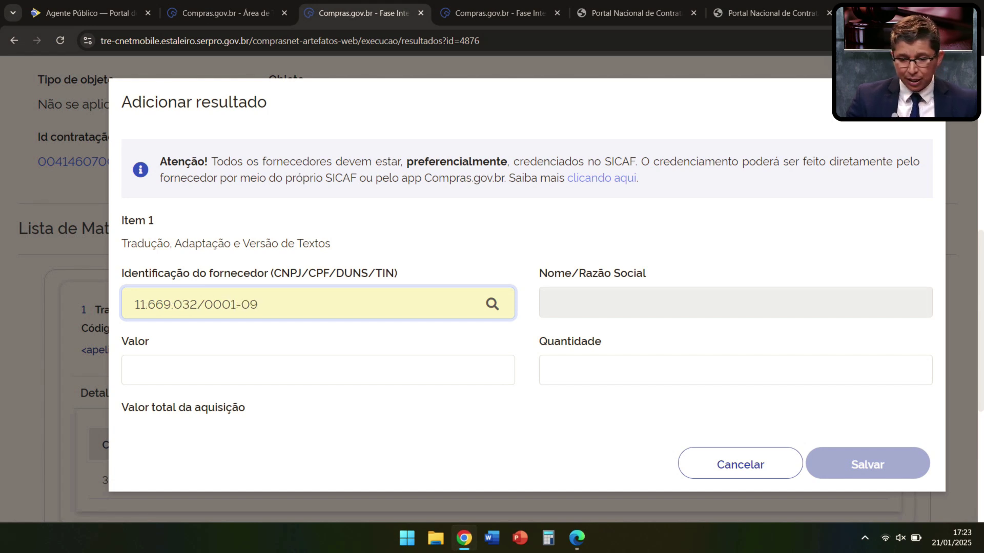
key("Tab")
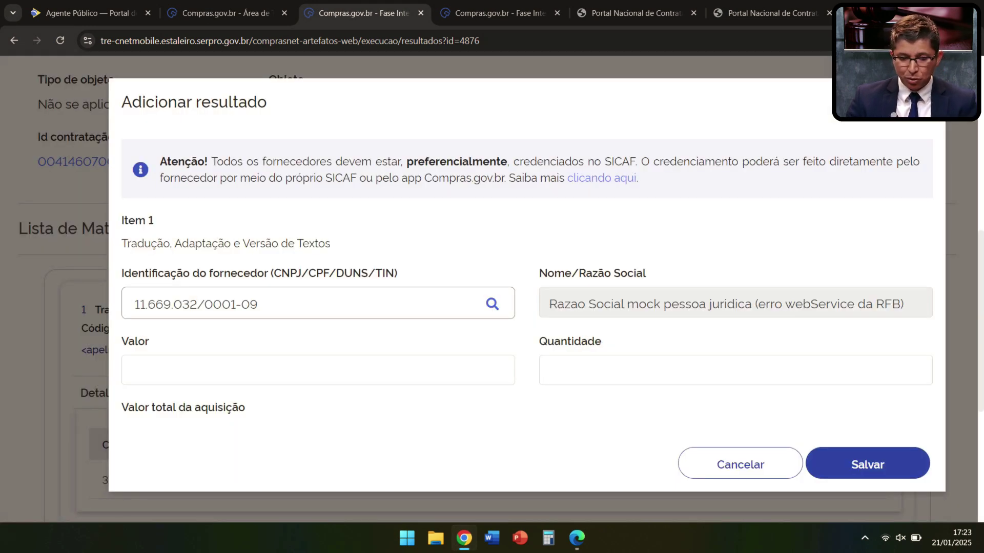
left_click(505, 370)
type("100,0000")
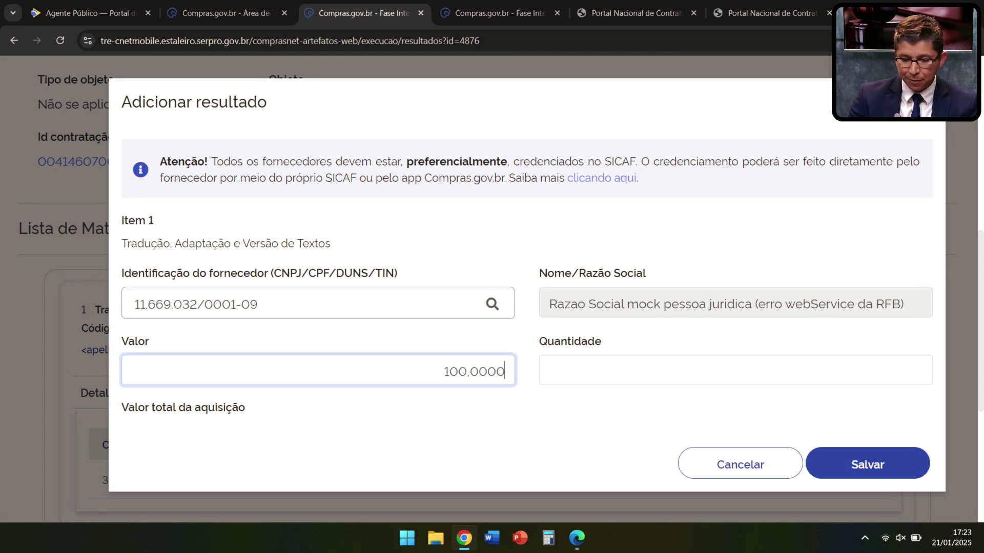
left_click(922, 370)
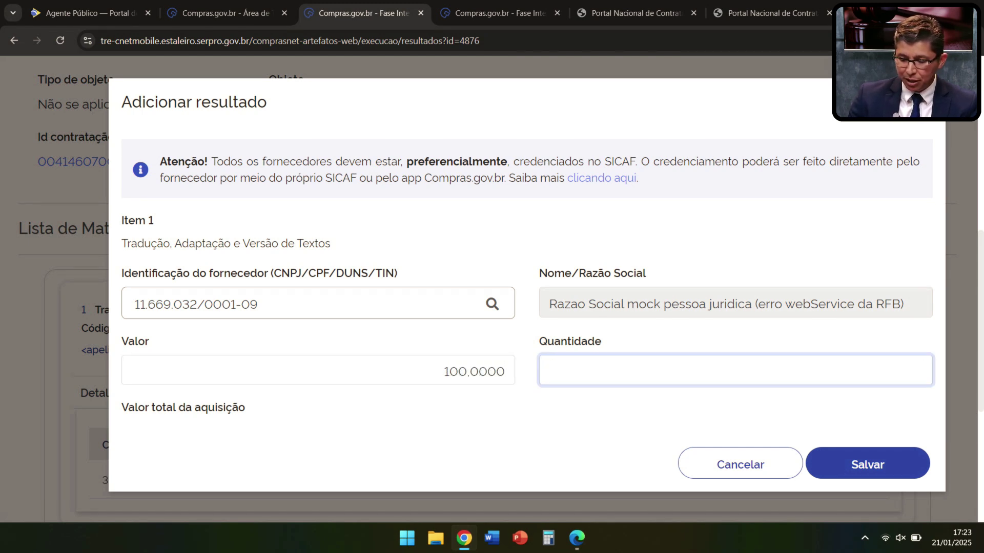
type("200")
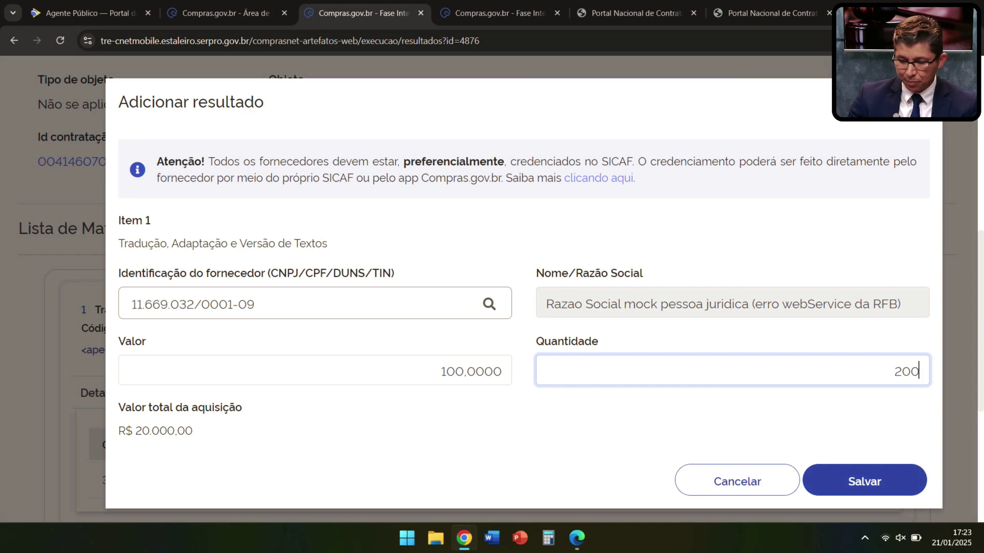
left_click(864, 480)
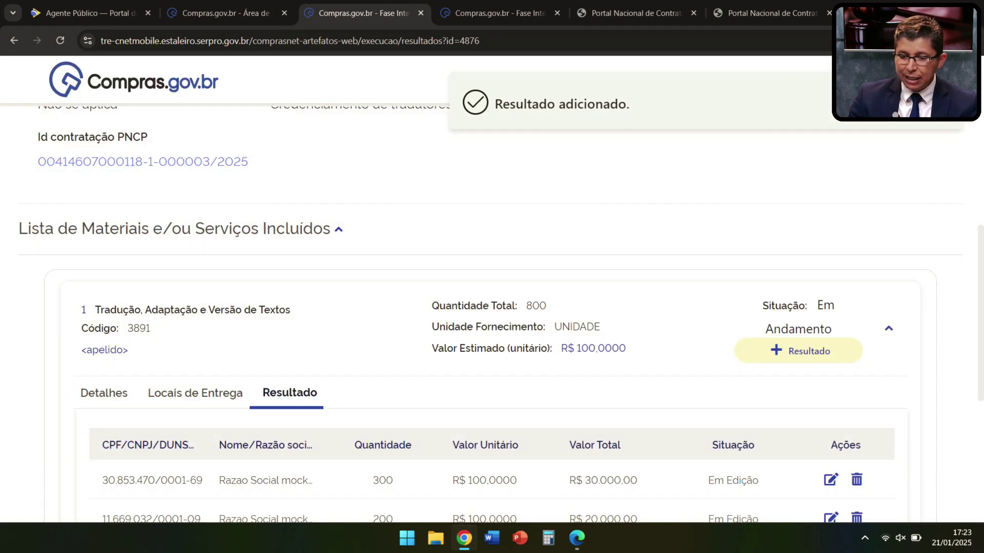
scroll(492, 307, "down", 3)
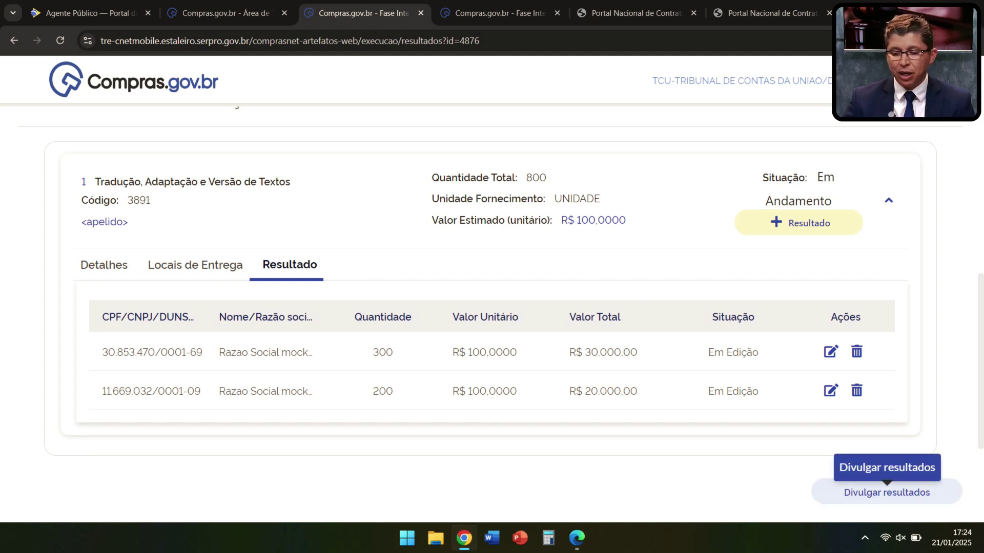
Step: Publish the item's two supplier results, confirming with Sim
left_click(887, 492)
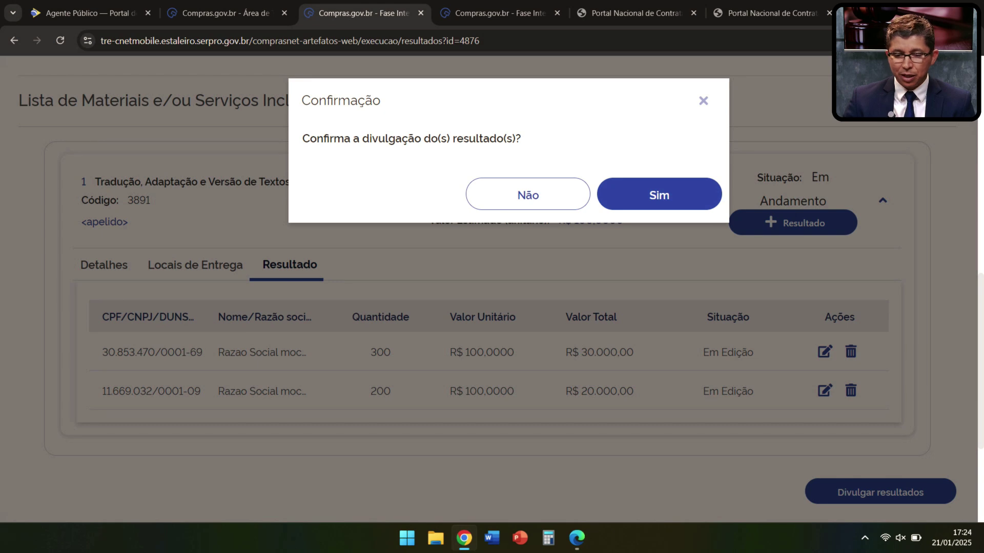
left_click(659, 194)
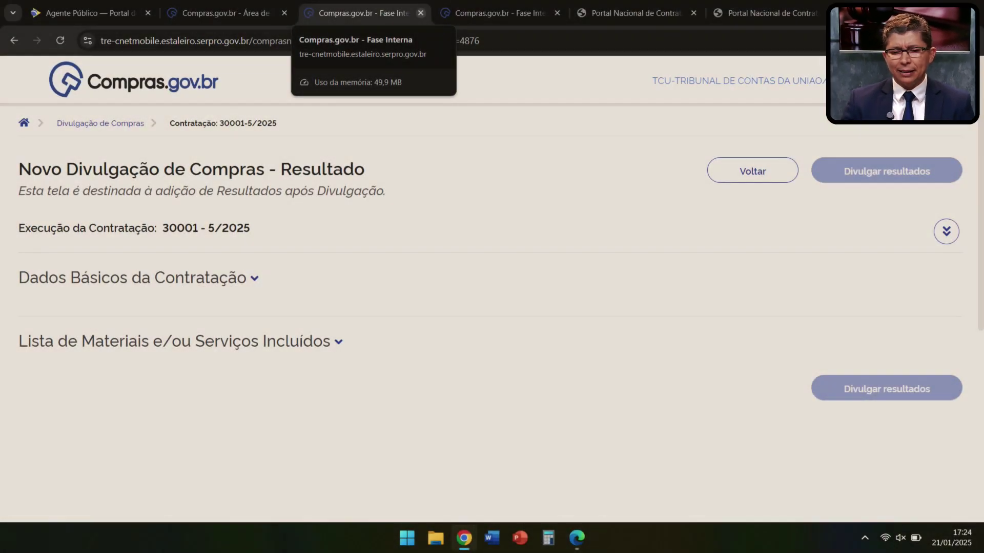
Step: Back in the work area, close the details panel and view Credenciamento 30001 - 5/2025's summary
left_click(246, 13)
left_click(738, 80)
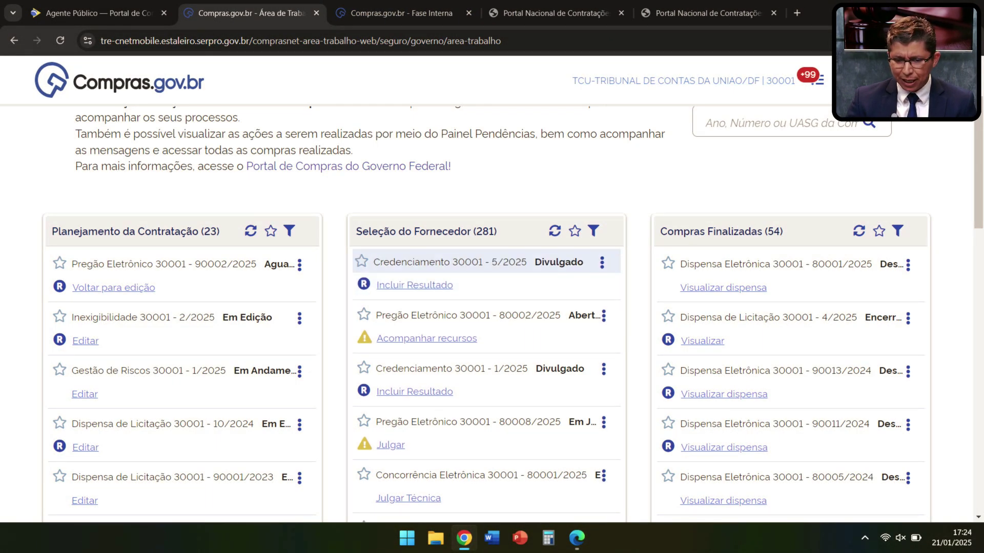
scroll(491, 308, "up", 2)
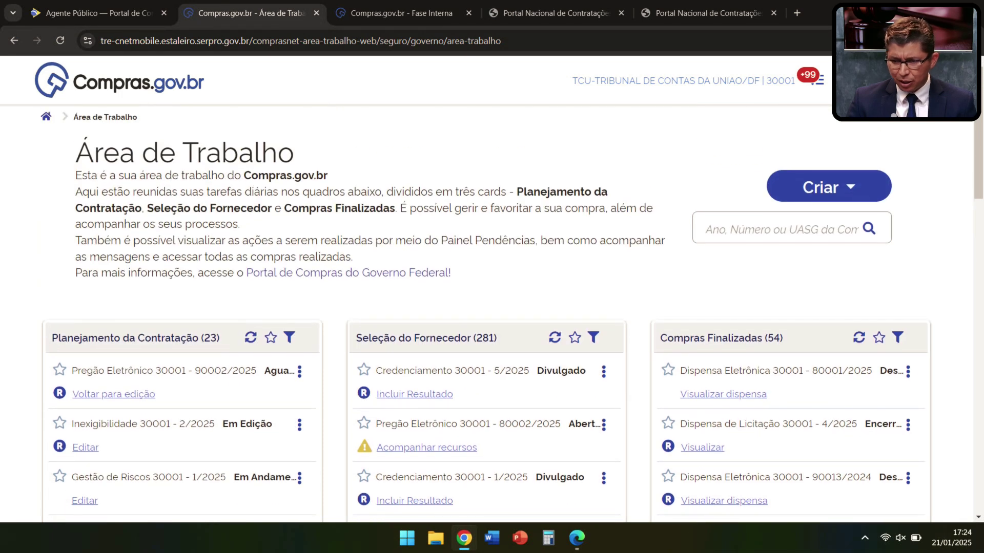
scroll(492, 307, "down", 1)
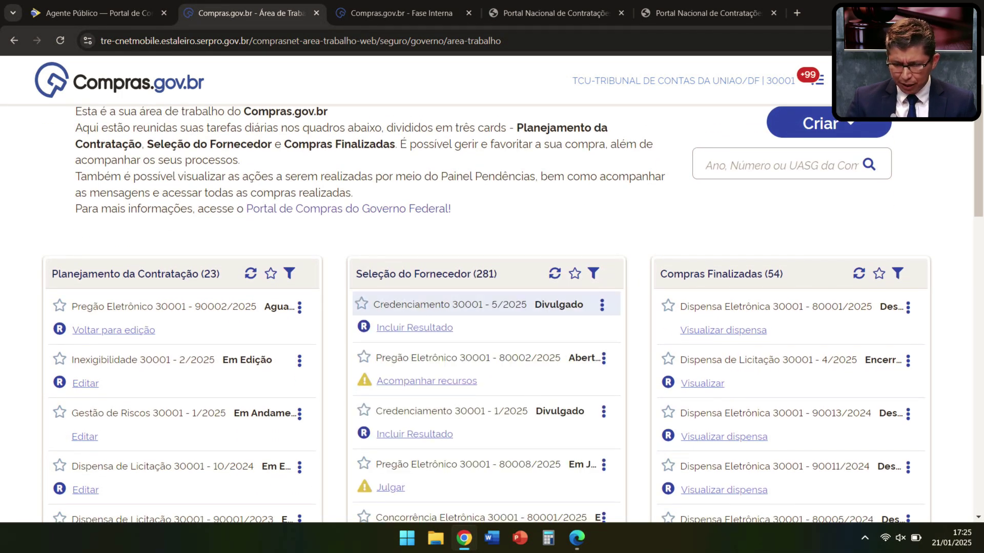
left_click(602, 304)
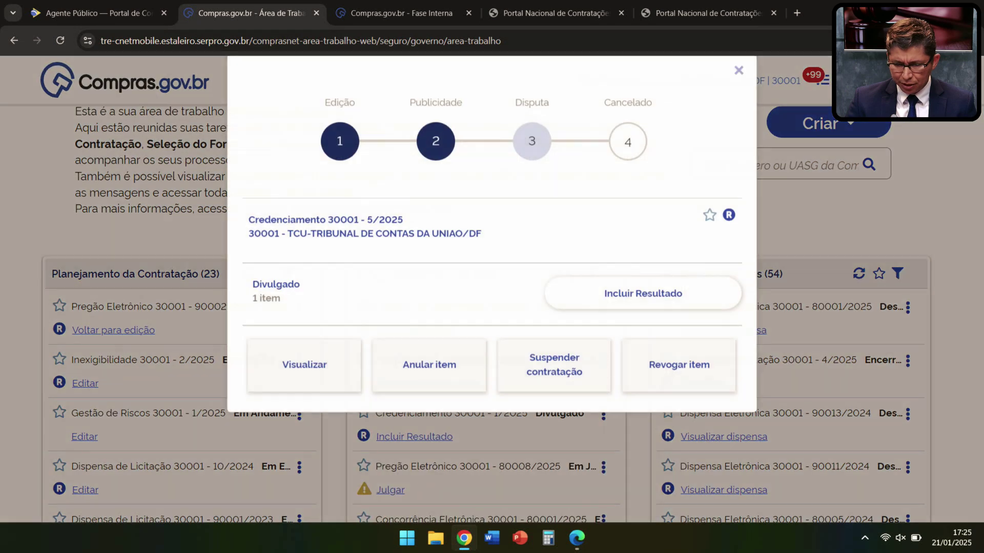
left_click(305, 374)
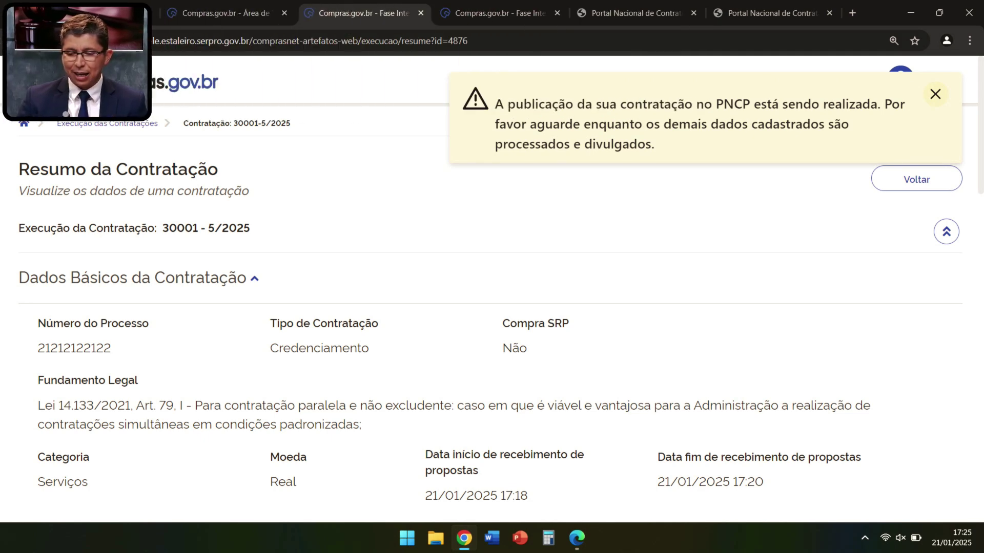
scroll(143, 354, "down", 5)
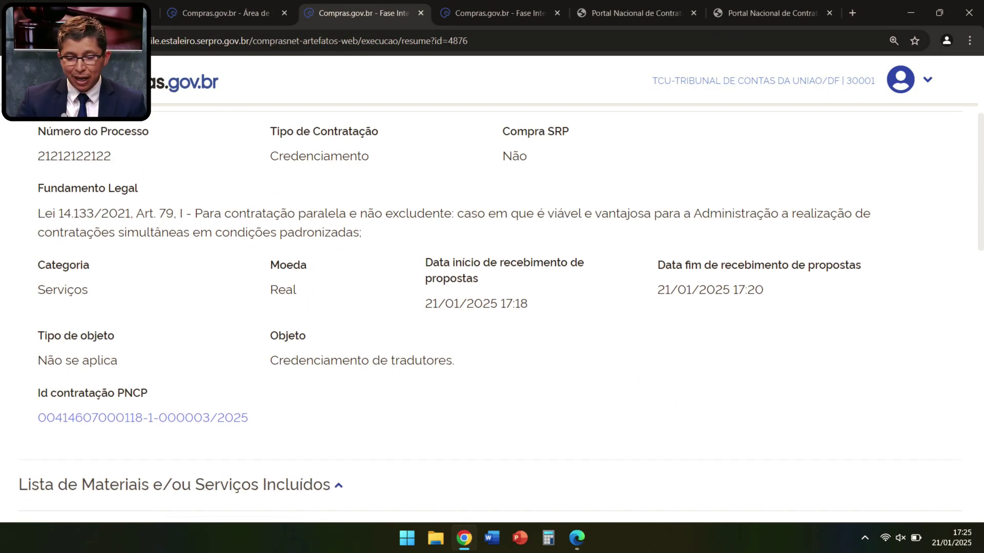
Step: Open the PNCP edital and check its Arquivos, Histórico and Itens tabs, showing R$ 50.000,00 homologated
left_click(142, 354)
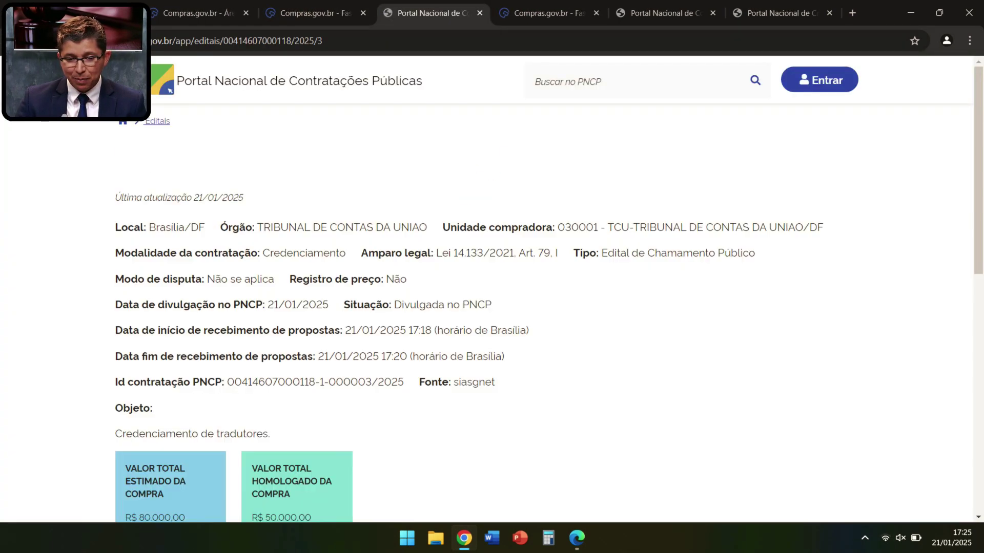
scroll(492, 307, "down", 1)
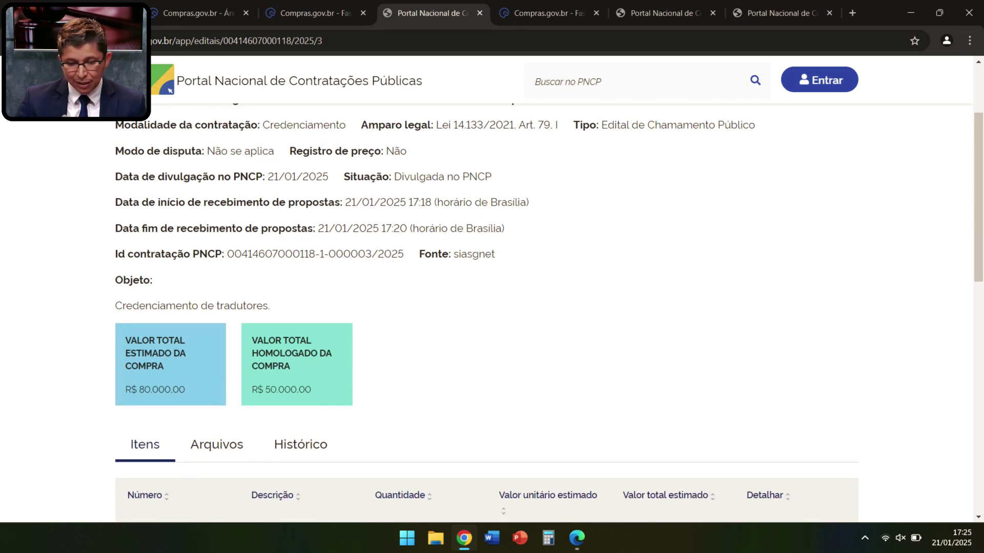
scroll(492, 308, "down", 1)
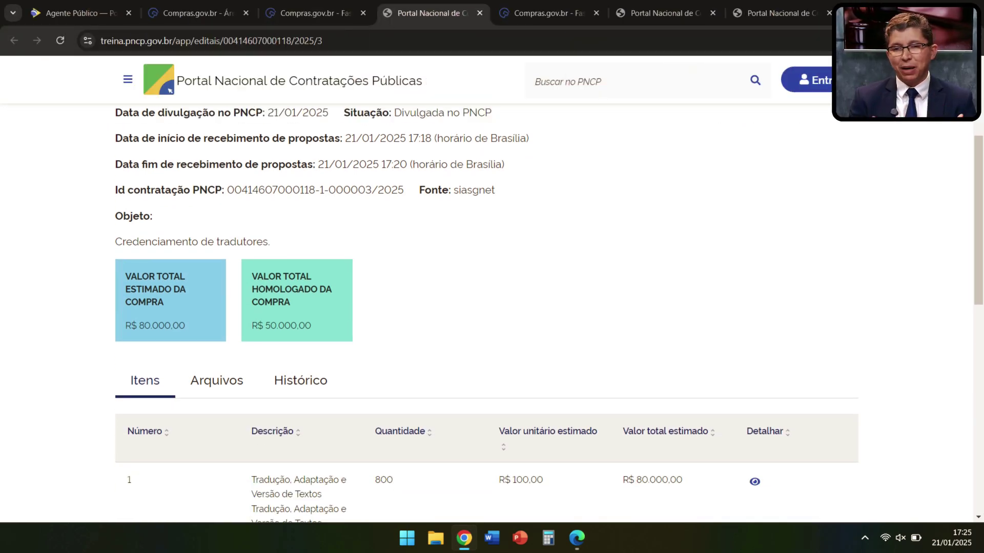
scroll(301, 307, "down", 2)
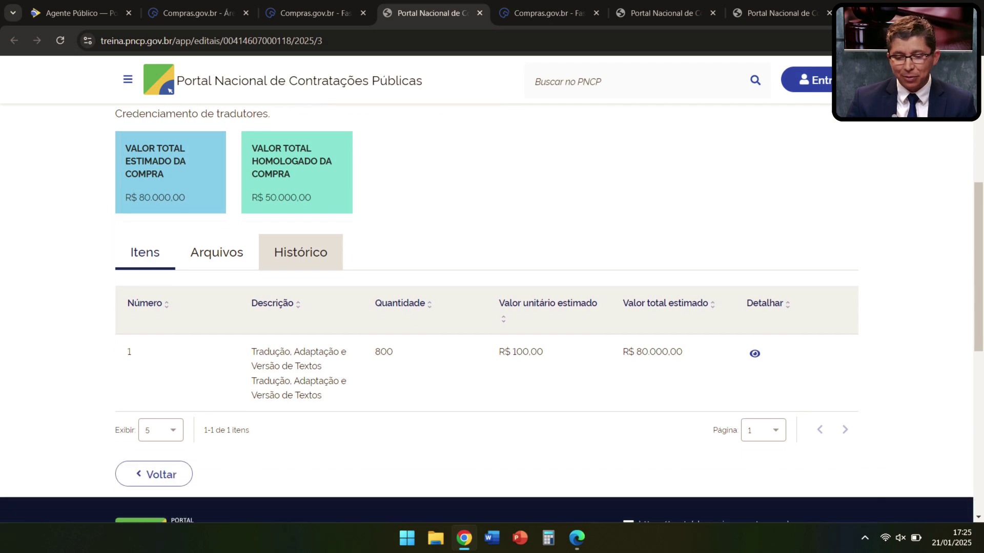
left_click(216, 252)
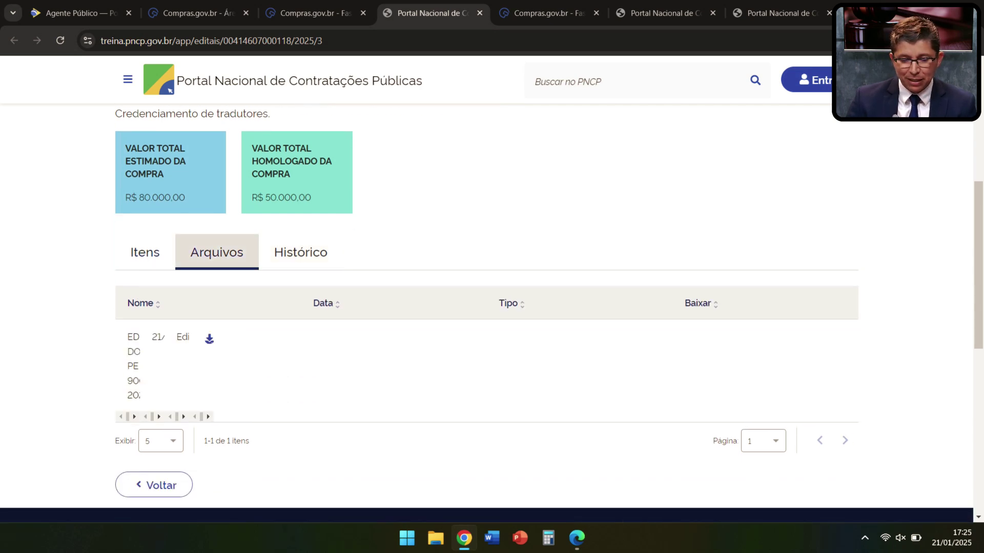
left_click(300, 252)
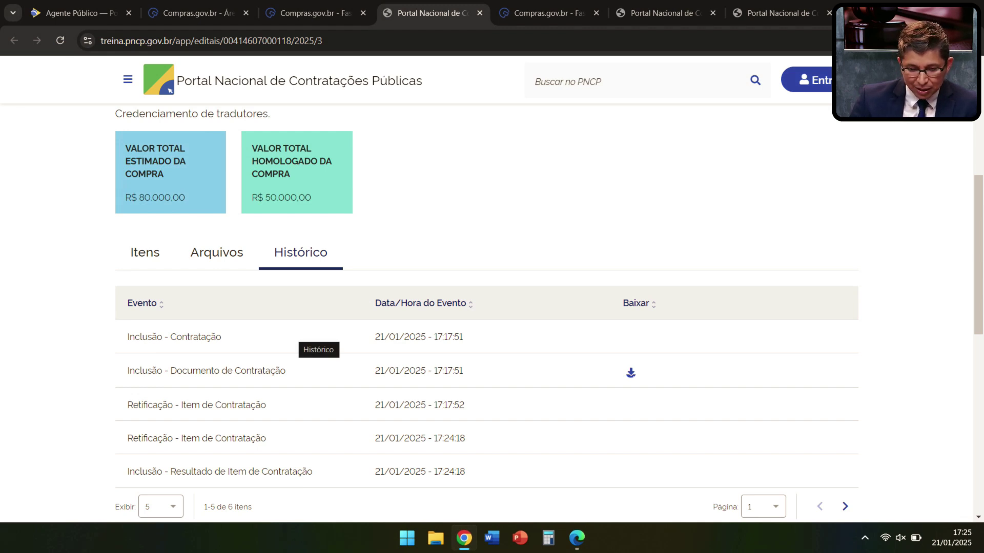
left_click(145, 252)
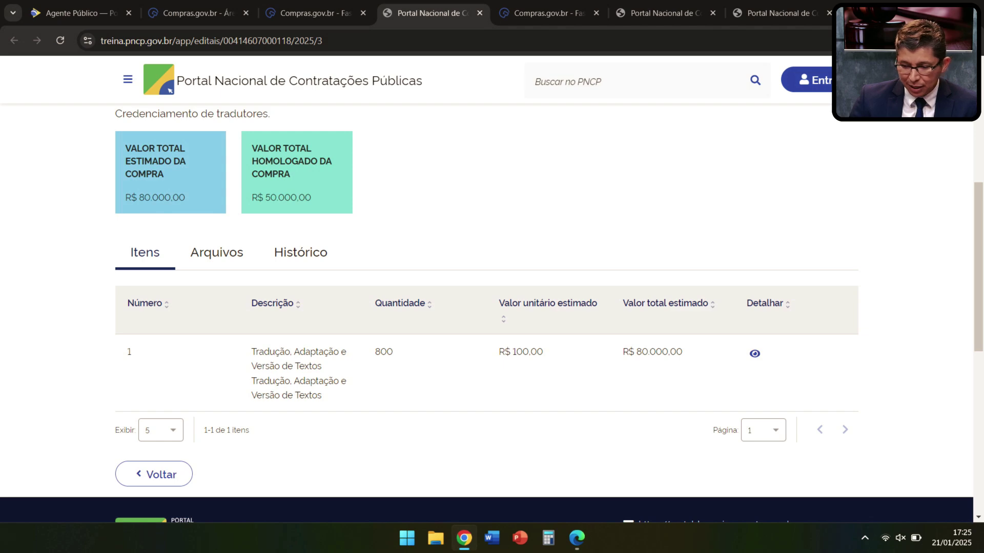
Step: Open item 1's details and review its homologated results, including 300 units totalling R$ 30.000,00
left_click(754, 354)
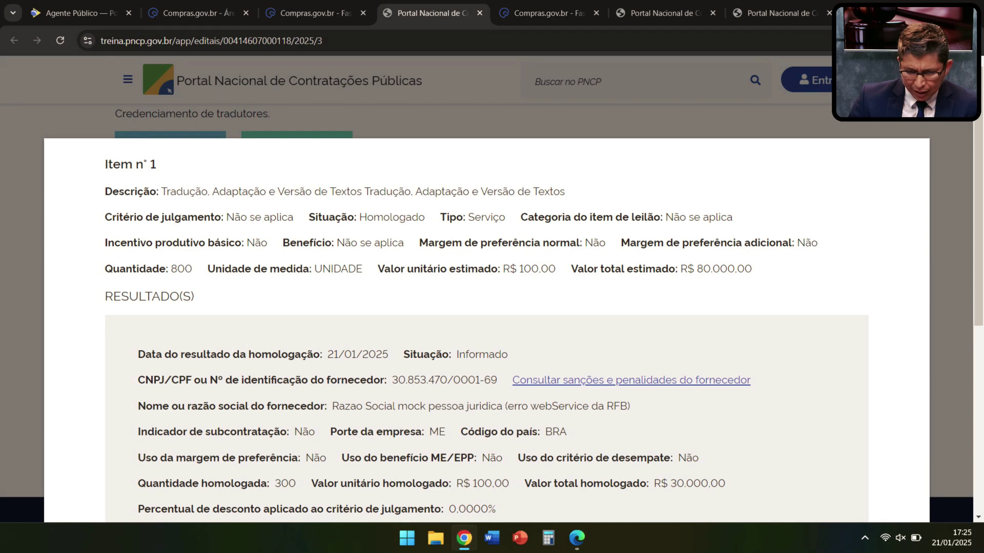
scroll(487, 328, "down", 1)
scroll(487, 328, "down", 6)
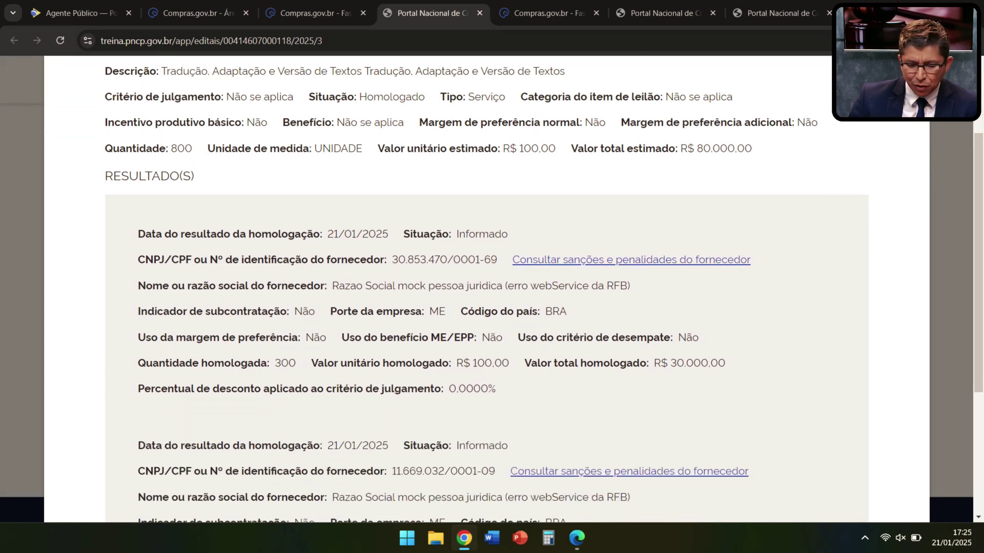
scroll(487, 328, "up", 4)
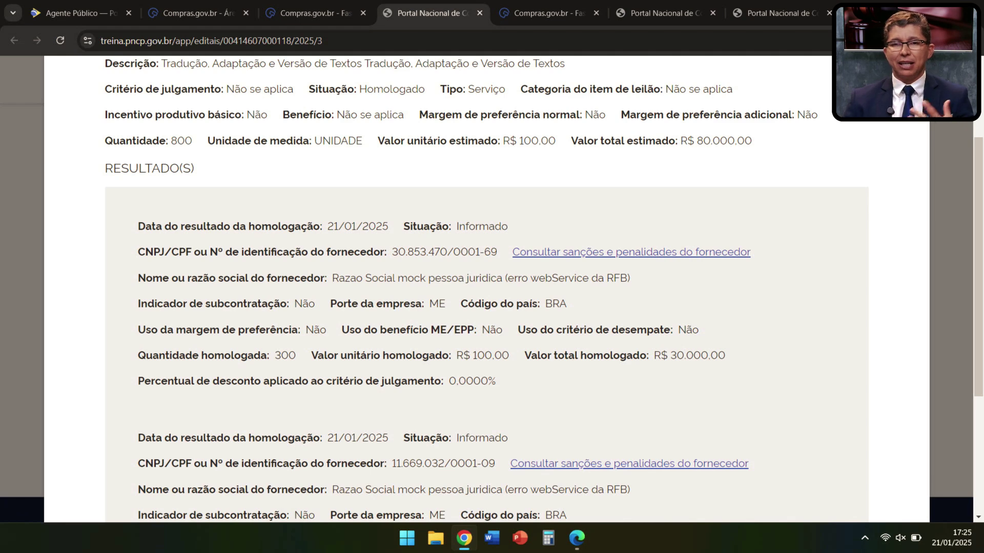
scroll(487, 328, "up", 3)
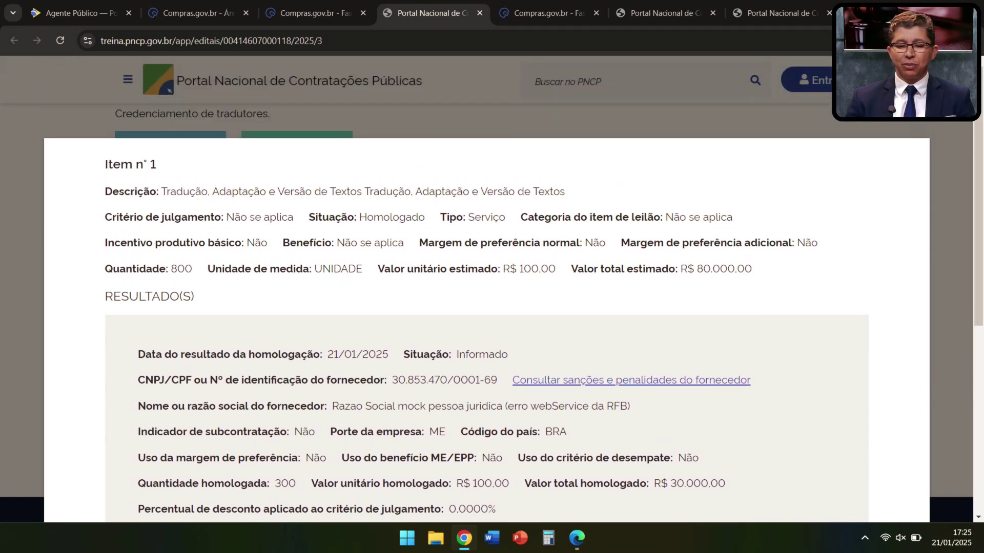